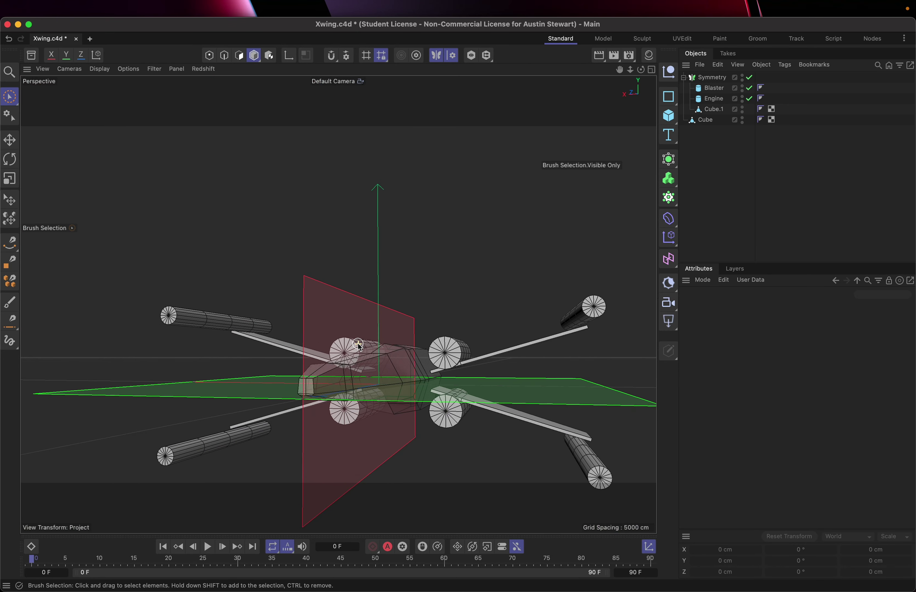
Isolate the fuselage Cube object in the viewport with Viewport Solo.
alt+drag(361, 352, 401, 406)
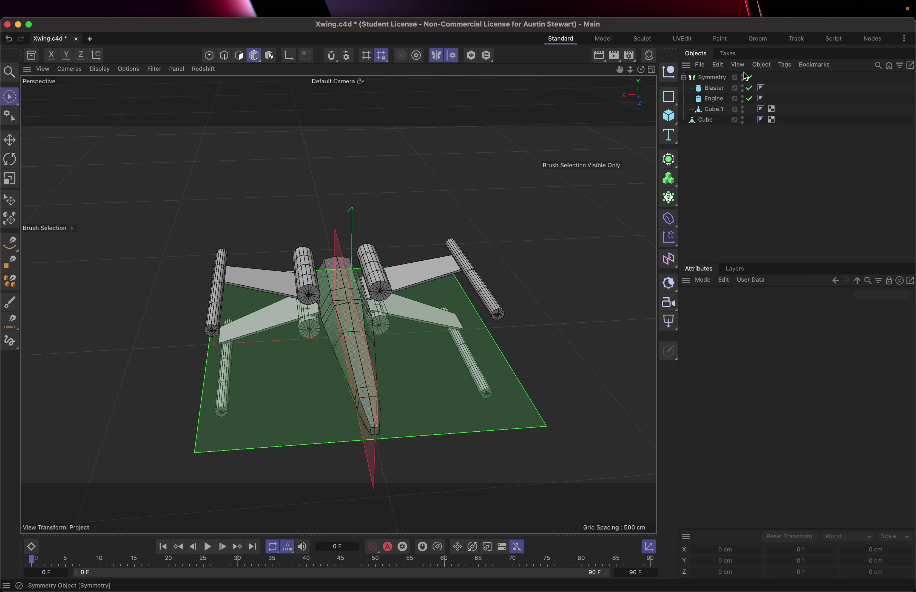
click(703, 123)
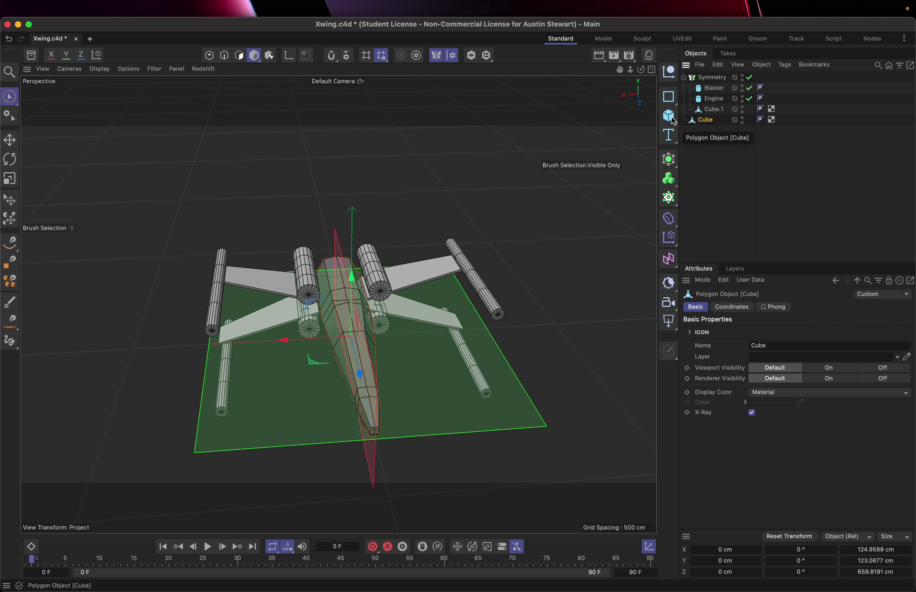
click(471, 55)
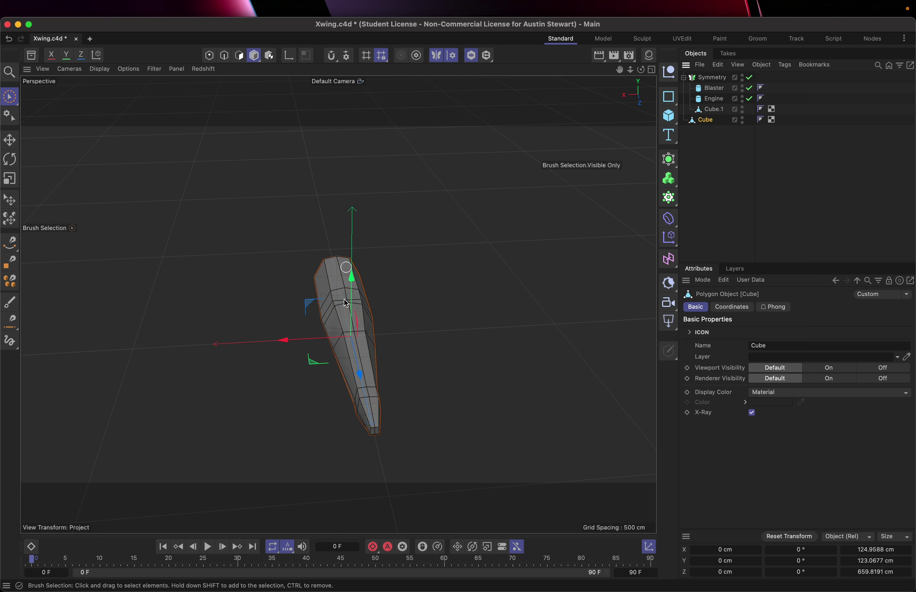
alt+drag(349, 329, 416, 281)
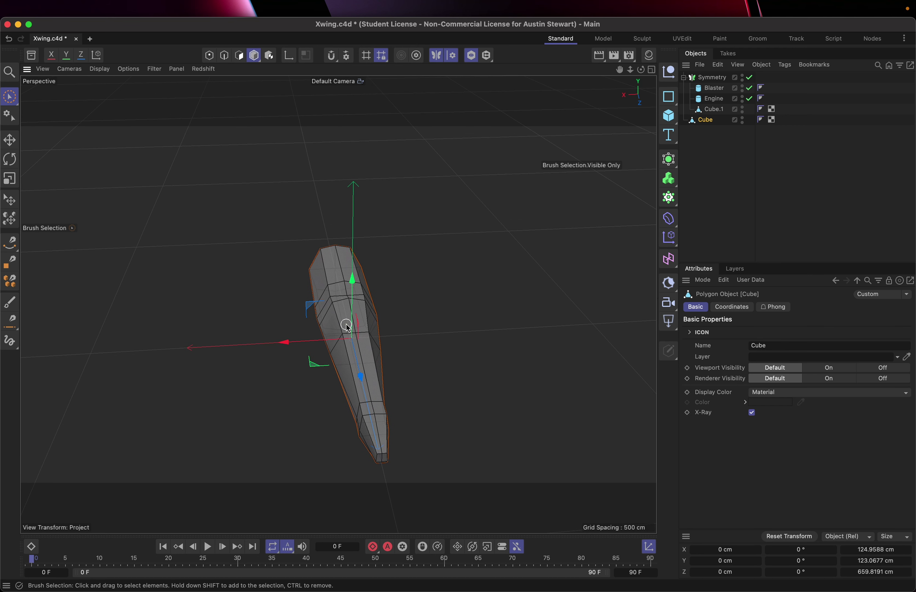
Try hiding and showing the Symmetry object as an alternative way to isolate the Cube, and return to Viewport Solo.
click(477, 58)
click(477, 61)
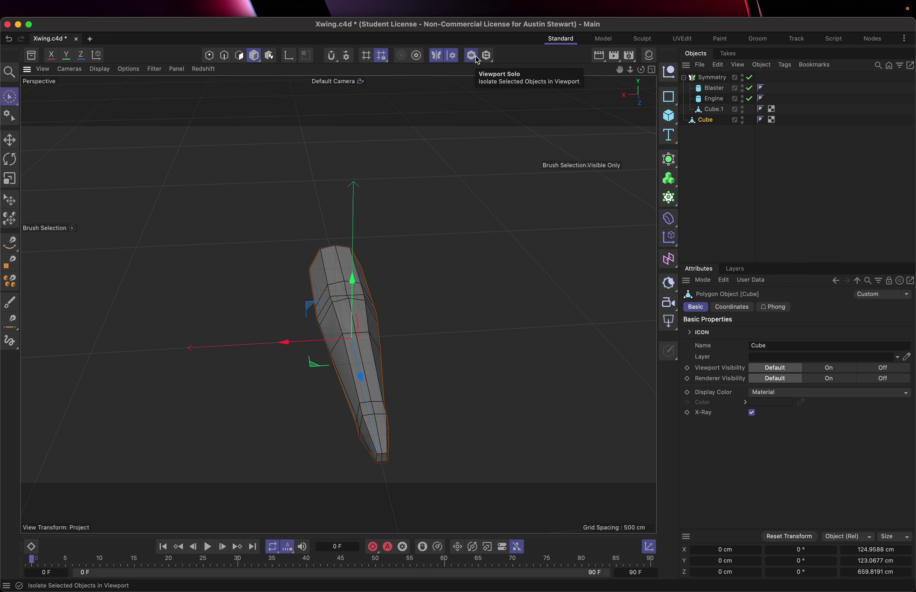
click(743, 75)
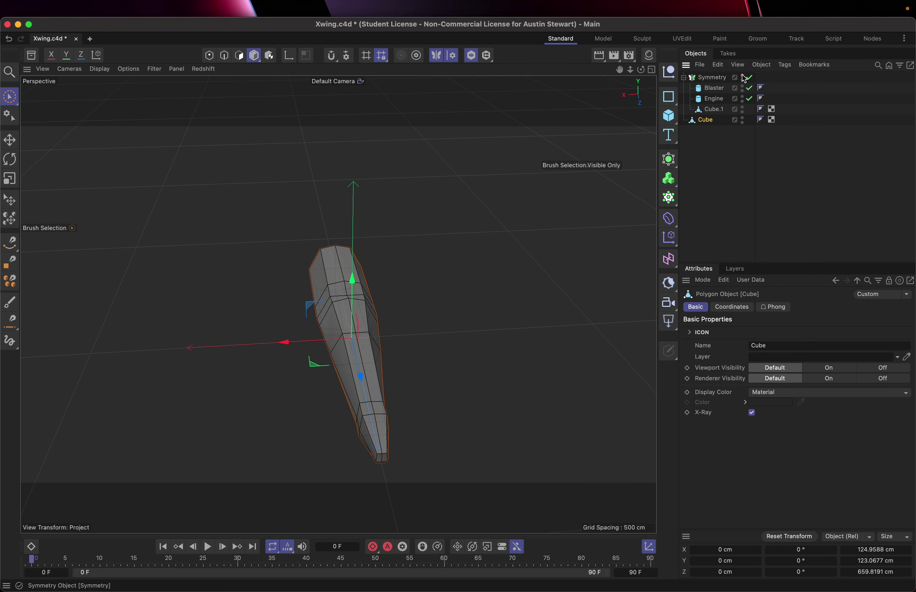
click(742, 76)
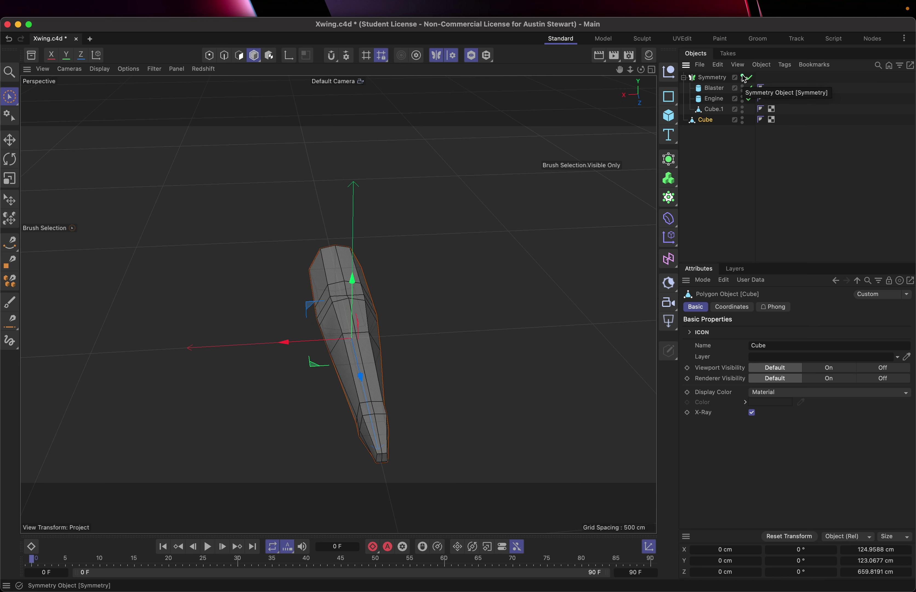
click(471, 58)
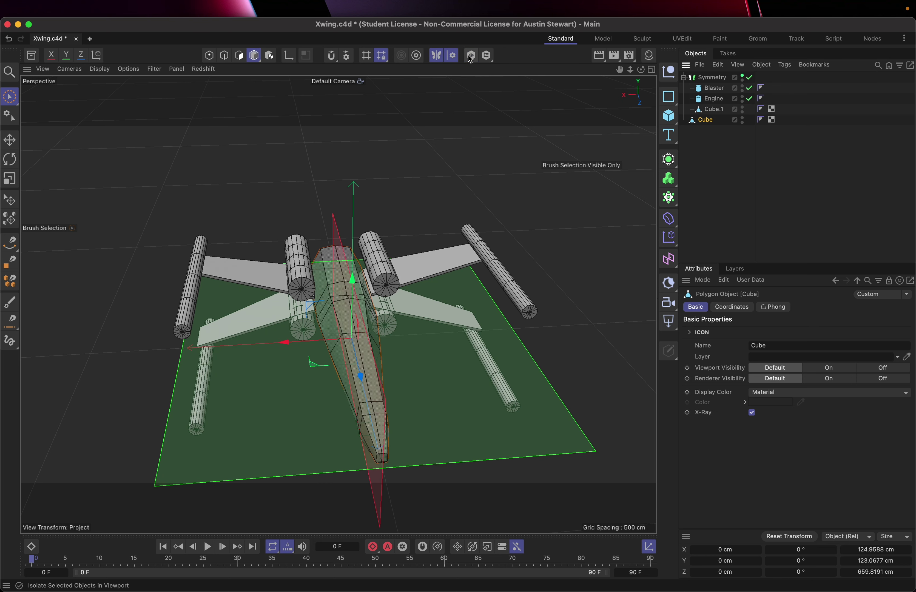
click(746, 79)
click(746, 79)
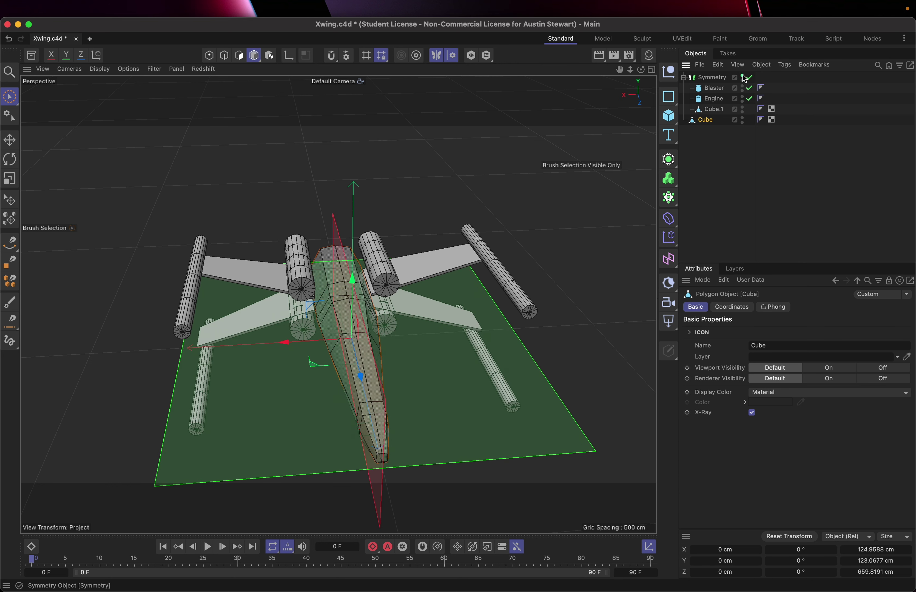
click(746, 79)
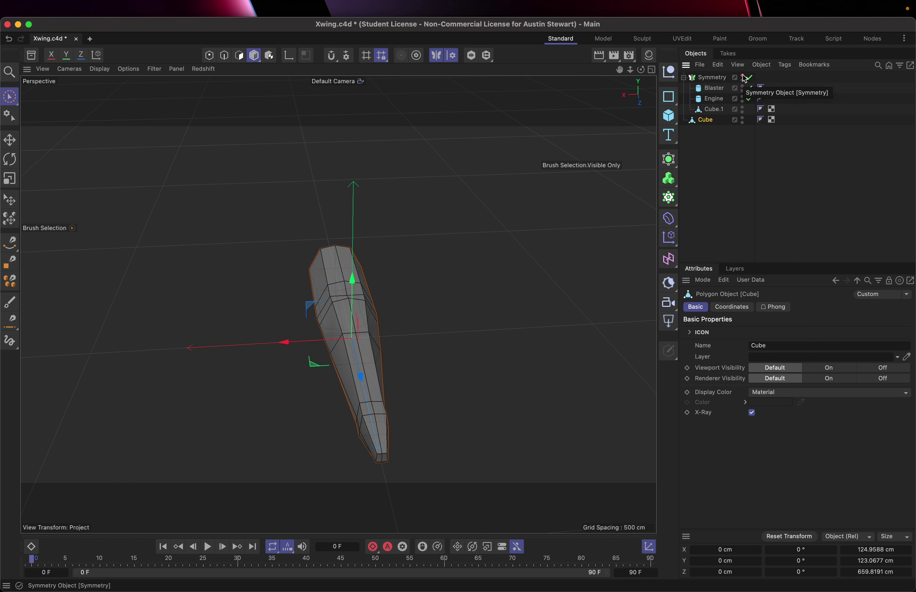
click(746, 79)
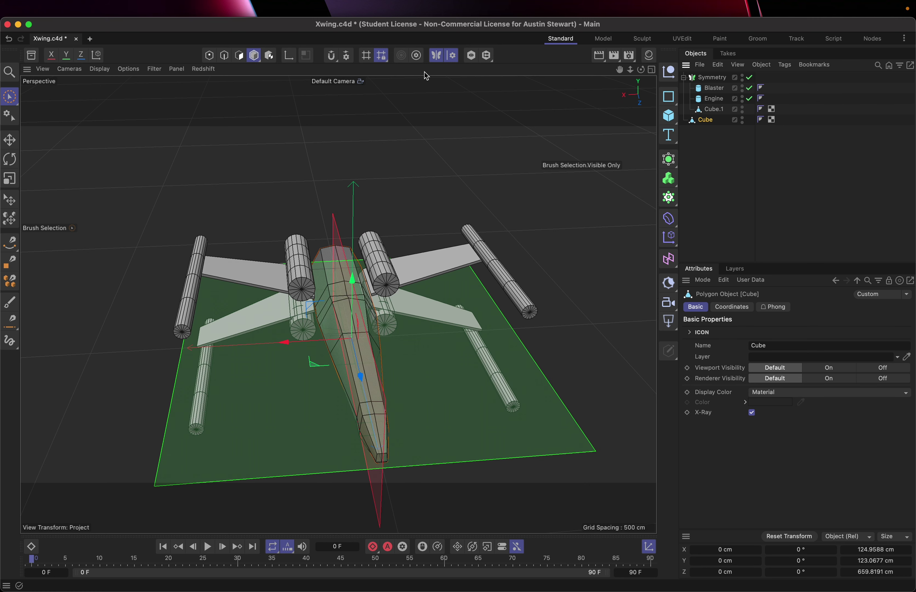
click(470, 57)
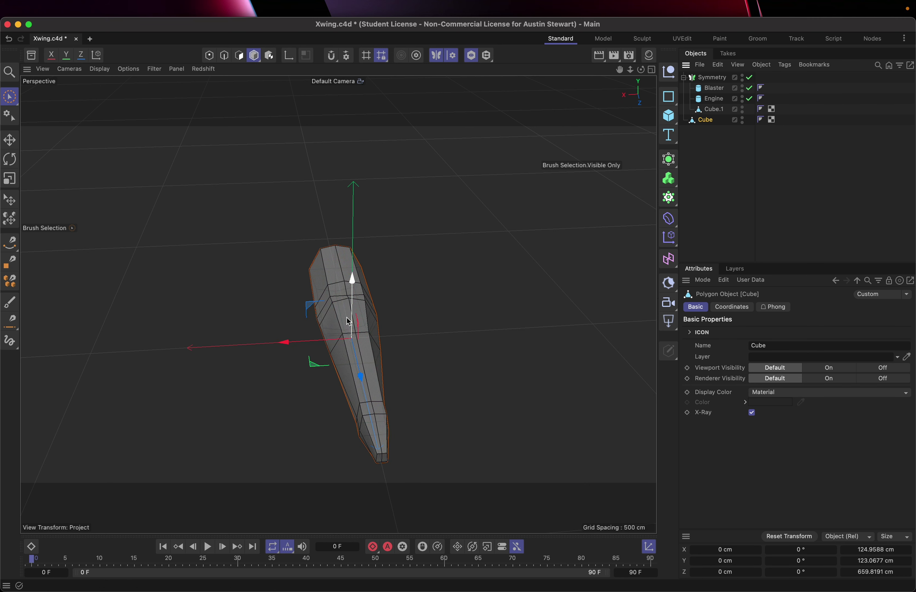
Examine the fuselage profile around the cockpit and droid dome against the blueprint in the Right view.
scroll(349, 321, left, 5)
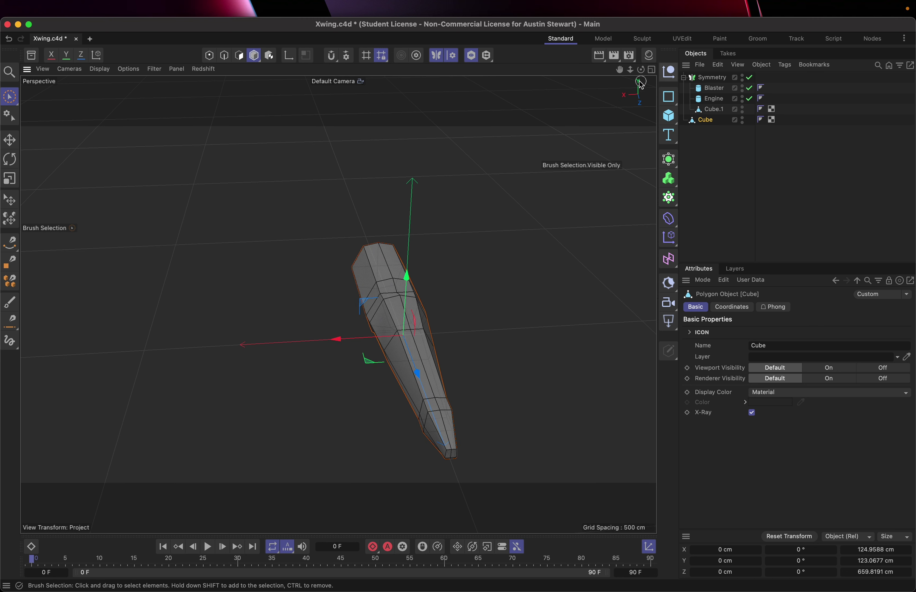
click(652, 70)
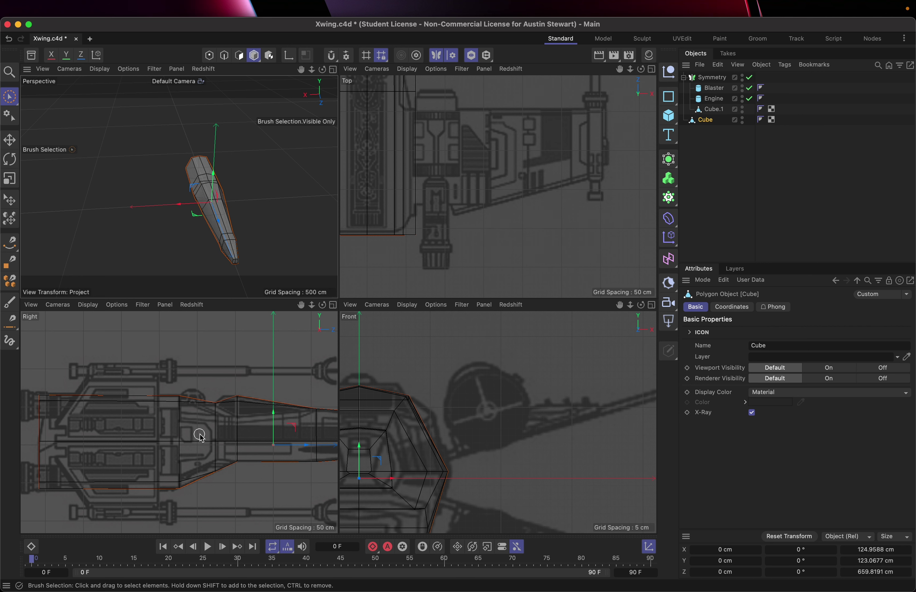
click(333, 305)
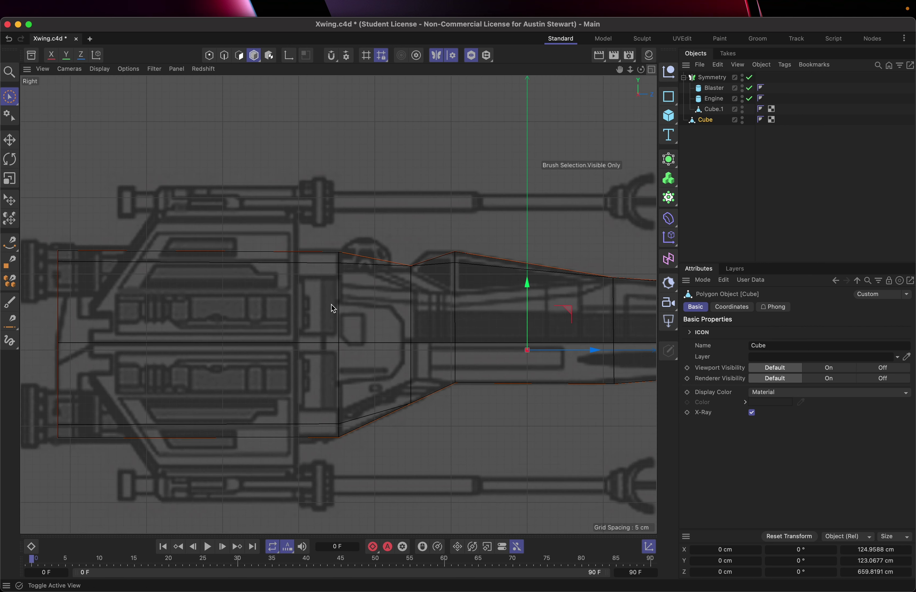
scroll(355, 276, up, 5)
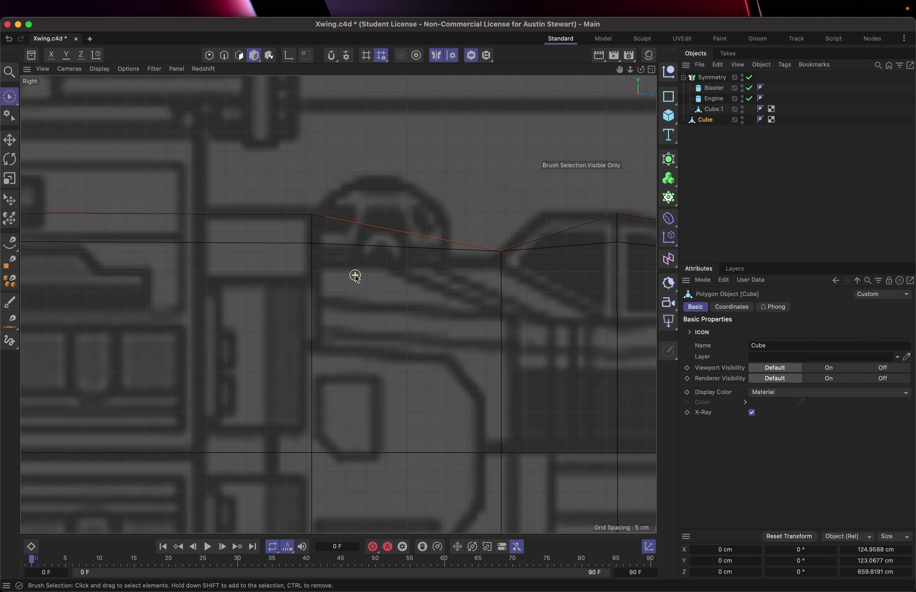
scroll(355, 275, down, 3)
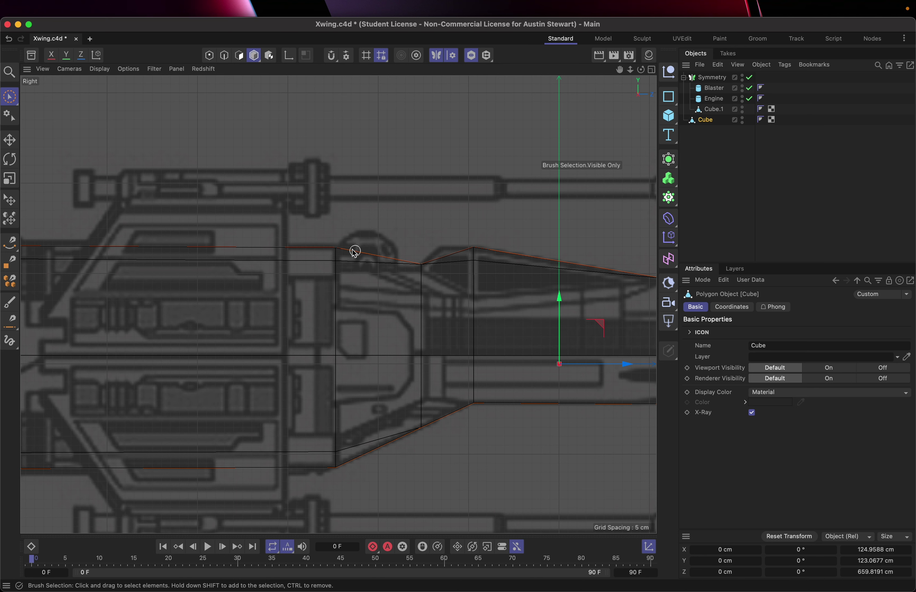
In the Top view, select the fuselage points on one side of the cross-section at the cockpit's front end.
click(652, 69)
scroll(462, 218, up, 5)
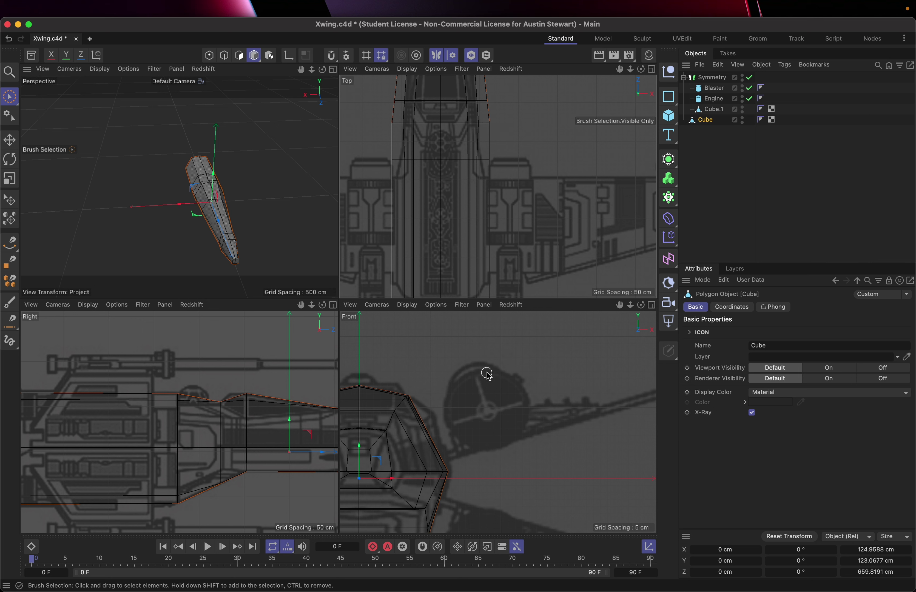
scroll(485, 214, up, 5)
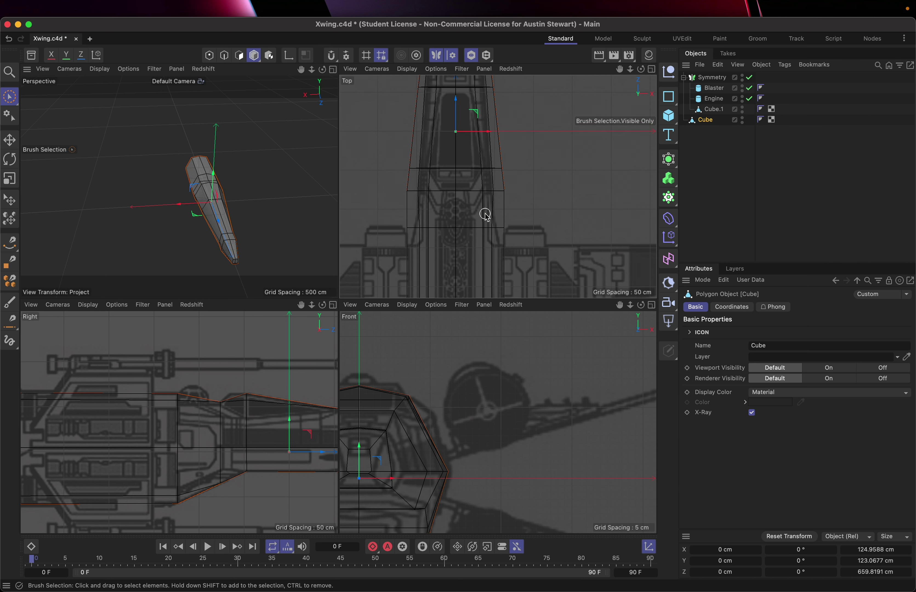
scroll(484, 215, up, 3)
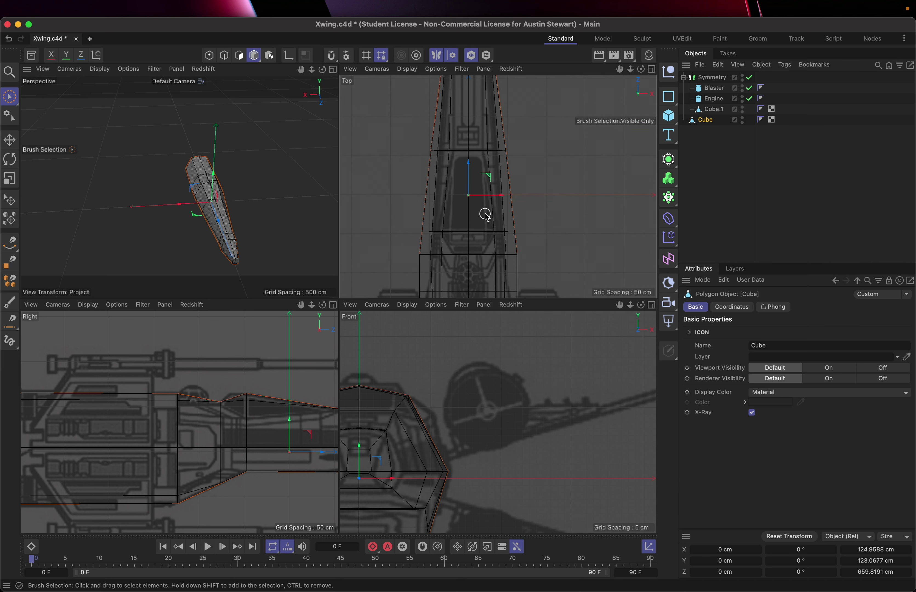
scroll(485, 215, up, 5)
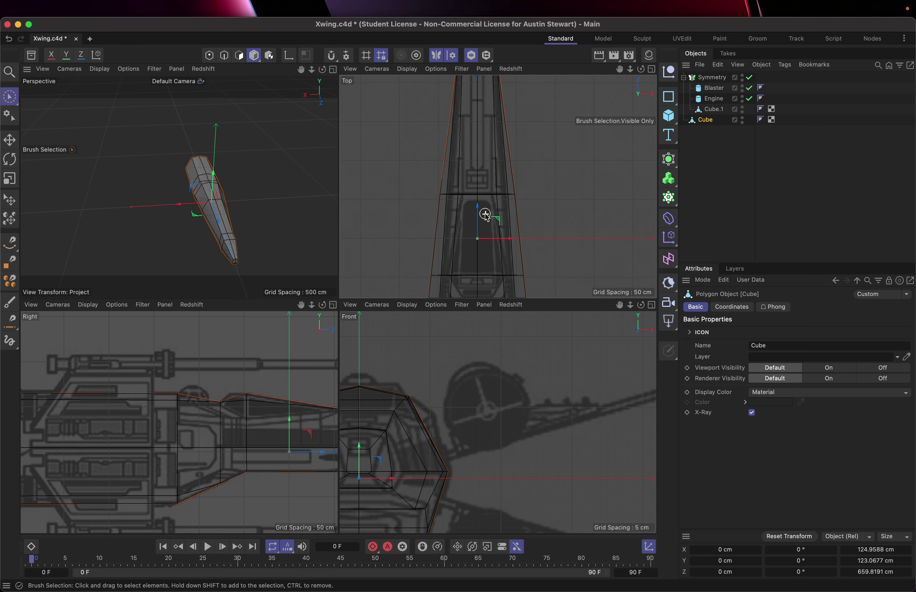
click(651, 70)
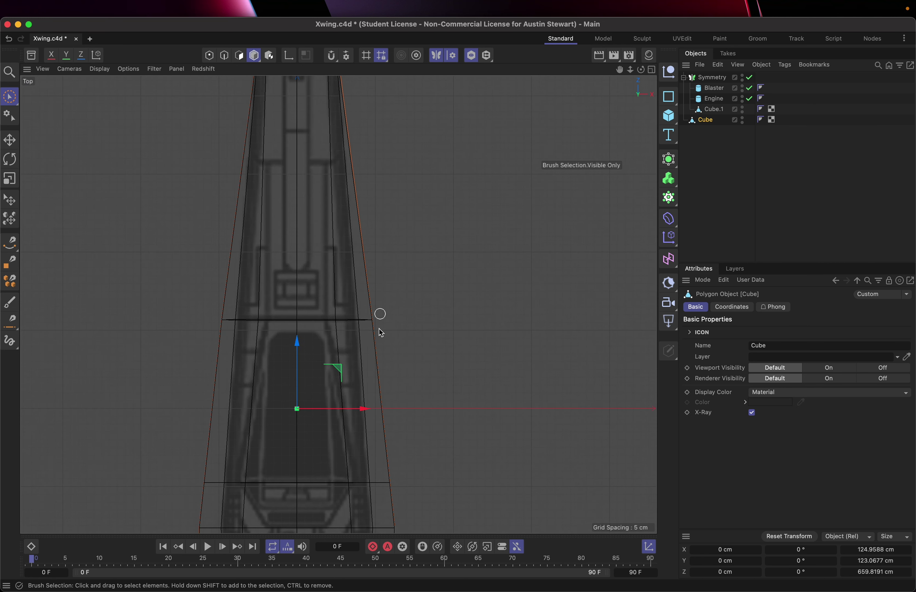
scroll(380, 341, down, 3)
scroll(380, 340, down, 1)
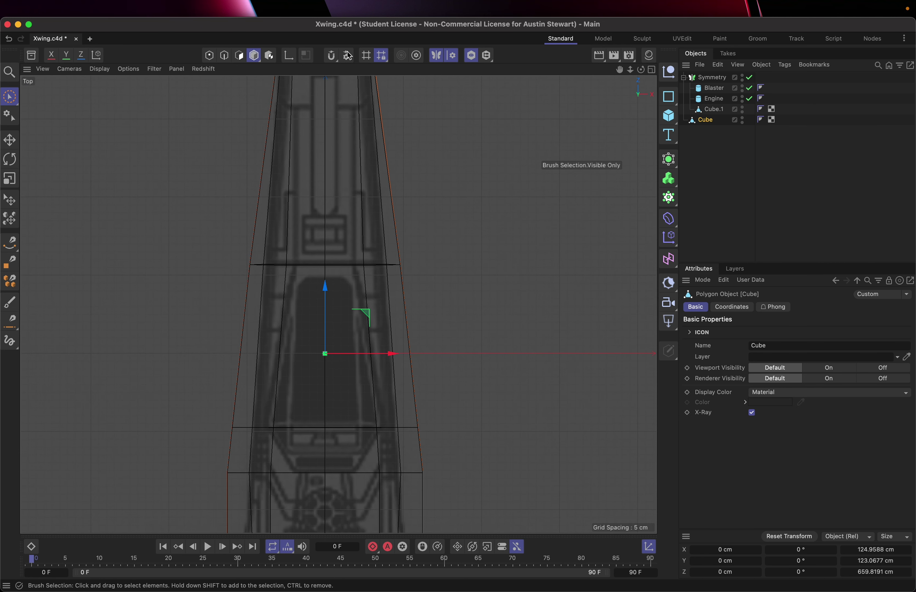
click(213, 58)
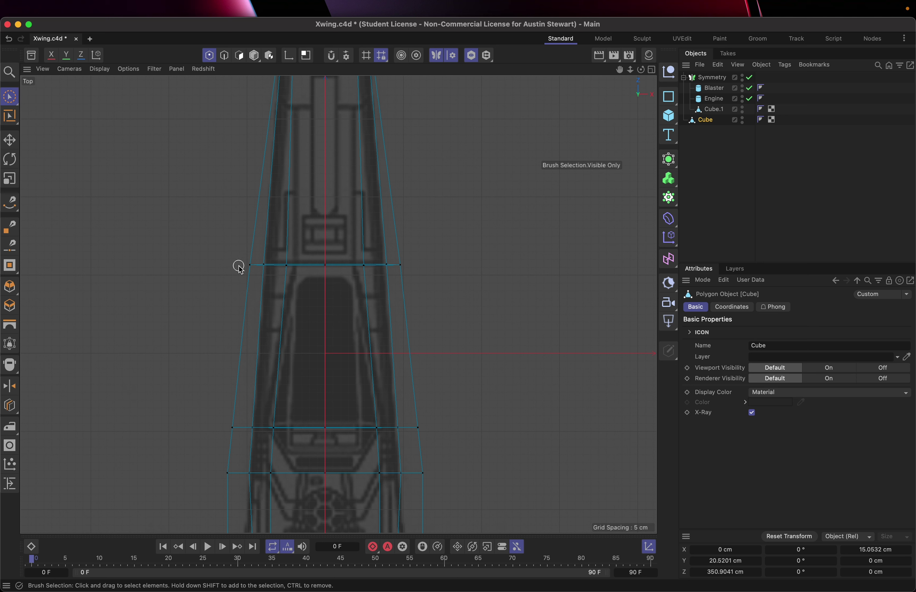
drag(245, 265, 287, 265)
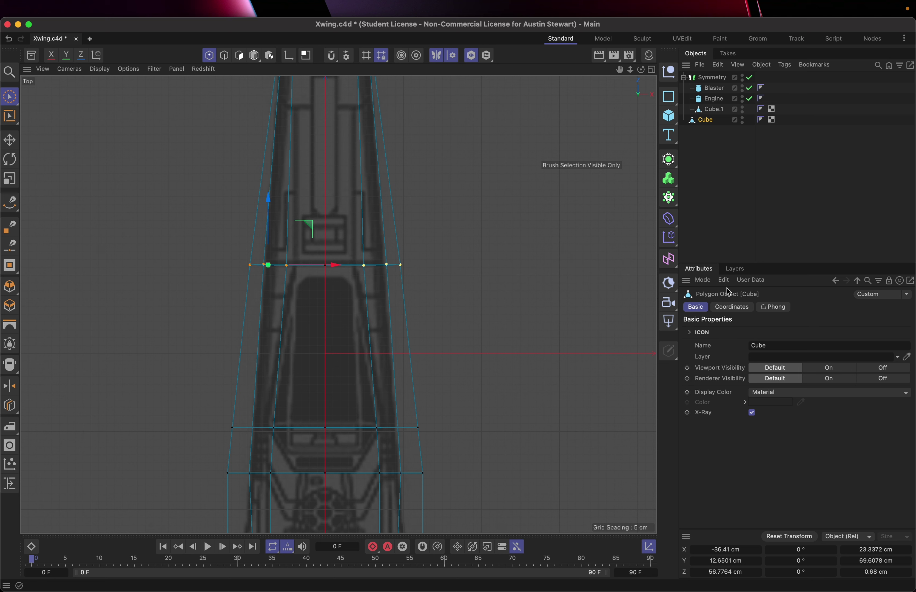
click(10, 96)
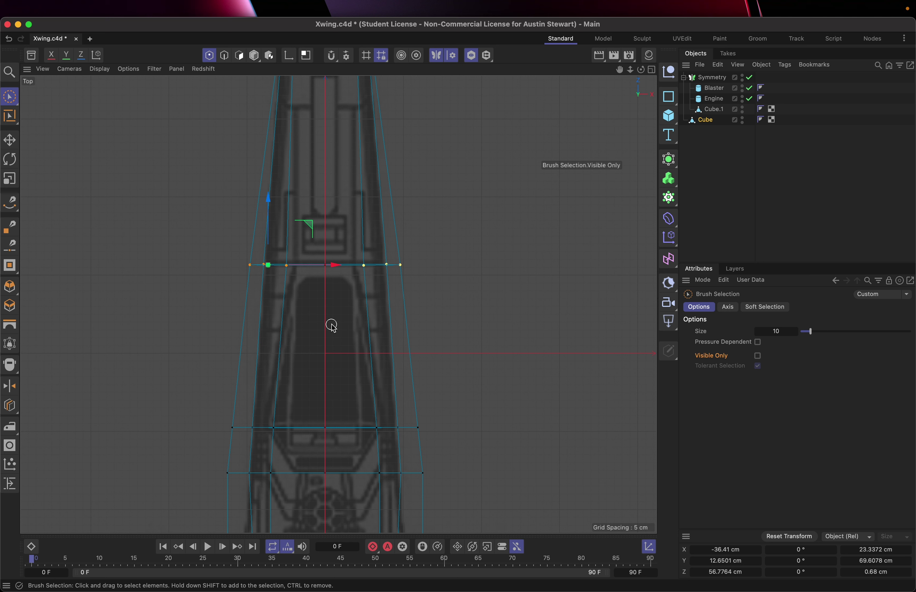
drag(341, 267, 351, 266)
key(super+z)
key(t)
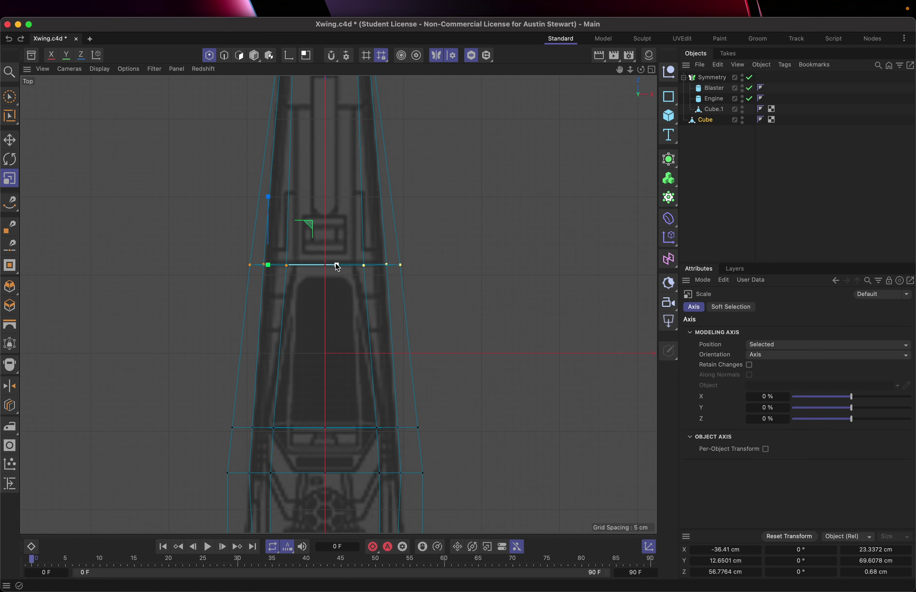
mouse_move(337, 267)
mouse_down()
mouse_move(306, 270)
mouse_move(341, 274)
mouse_move(300, 281)
mouse_move(307, 273)
mouse_move(334, 279)
mouse_up()
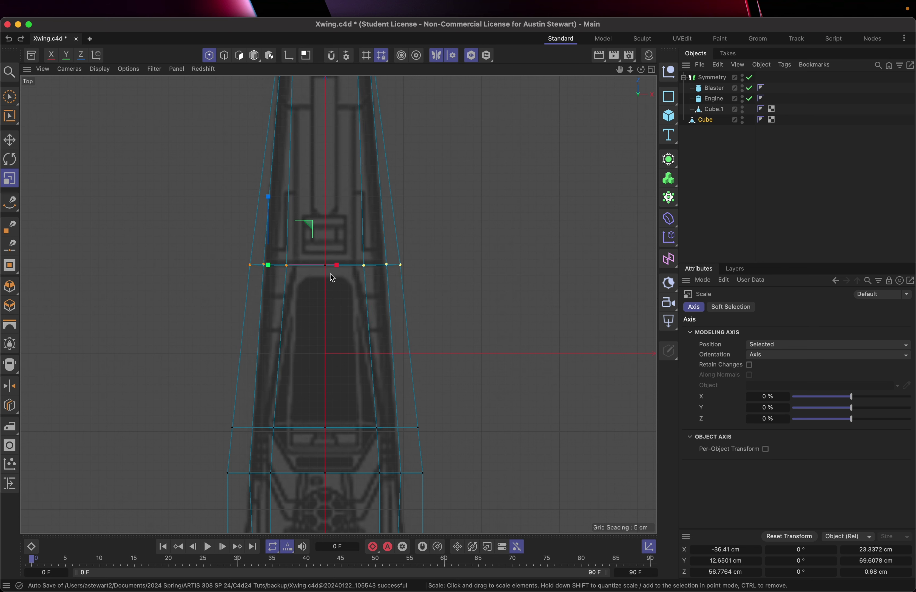
Move the selected points inward along X to about -25.5 cm so the fuselage edge follows the blueprint, and clear the selection.
key(e)
drag(334, 265, 351, 266)
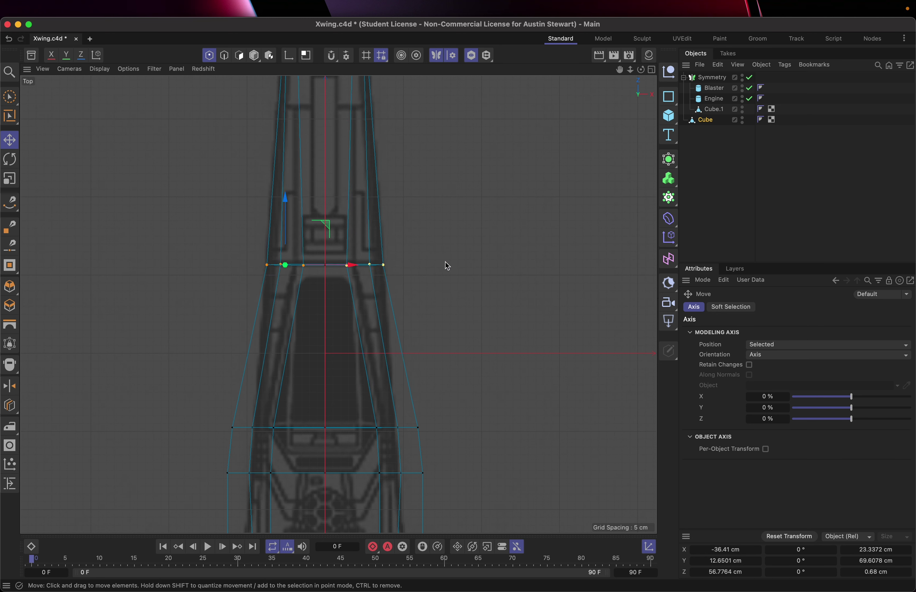
key(9)
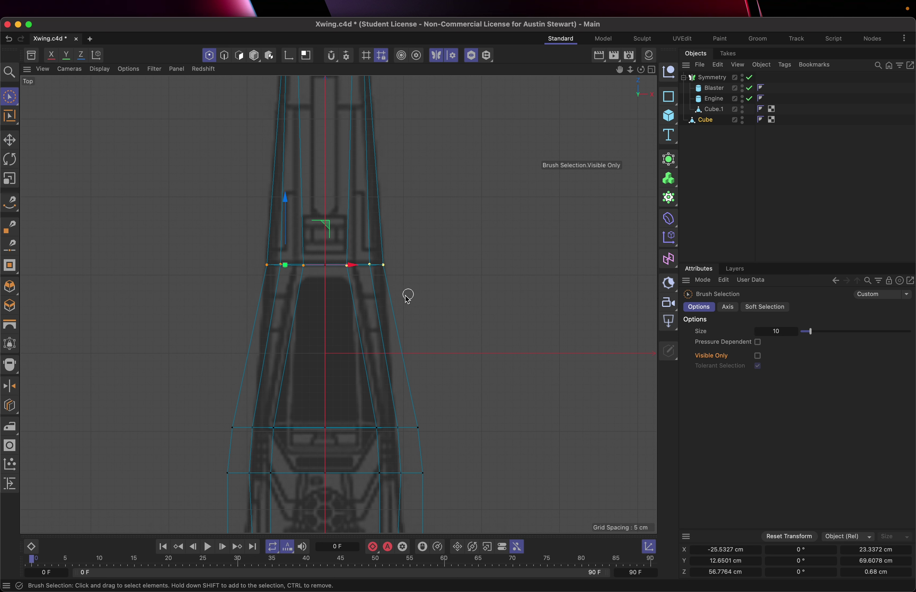
click(447, 245)
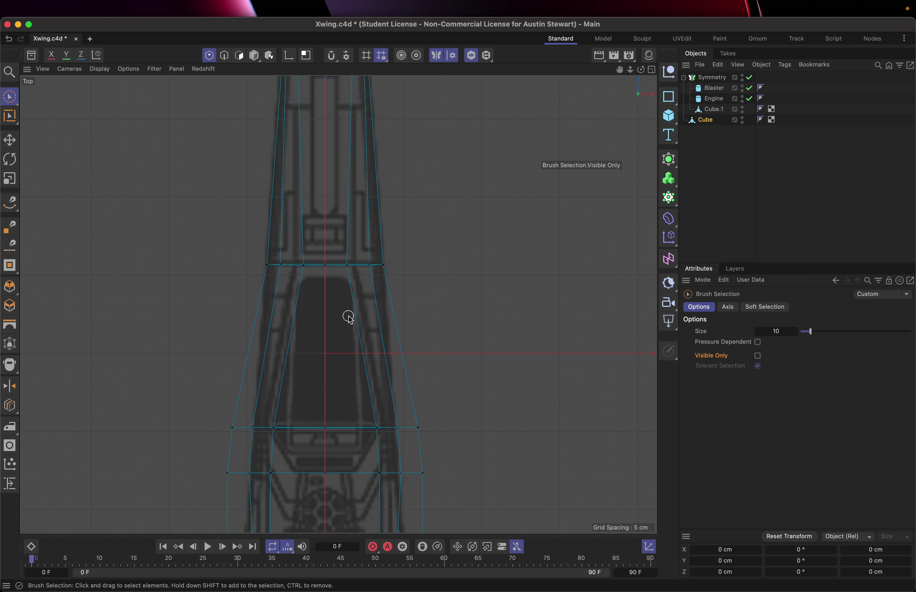
Move the innermost upper point of the cockpit's front cross-section outward along X by about 6.7 cm, with its mirrored counterpart.
click(348, 263)
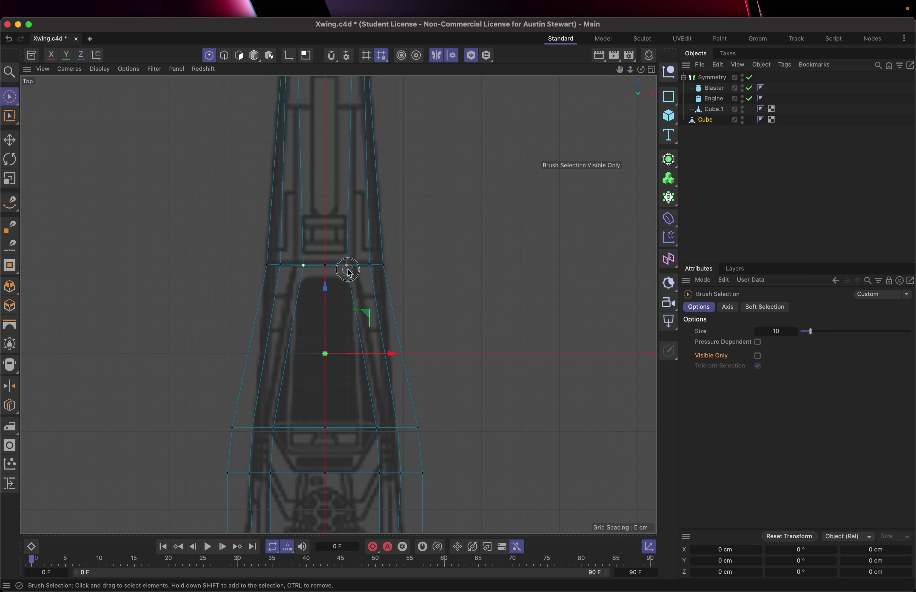
drag(414, 266, 425, 267)
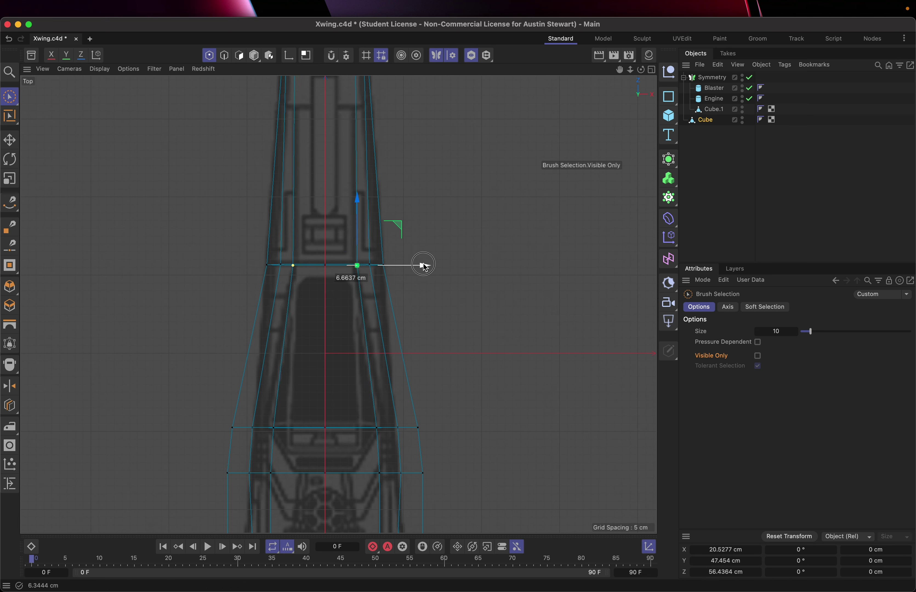
key(super+z)
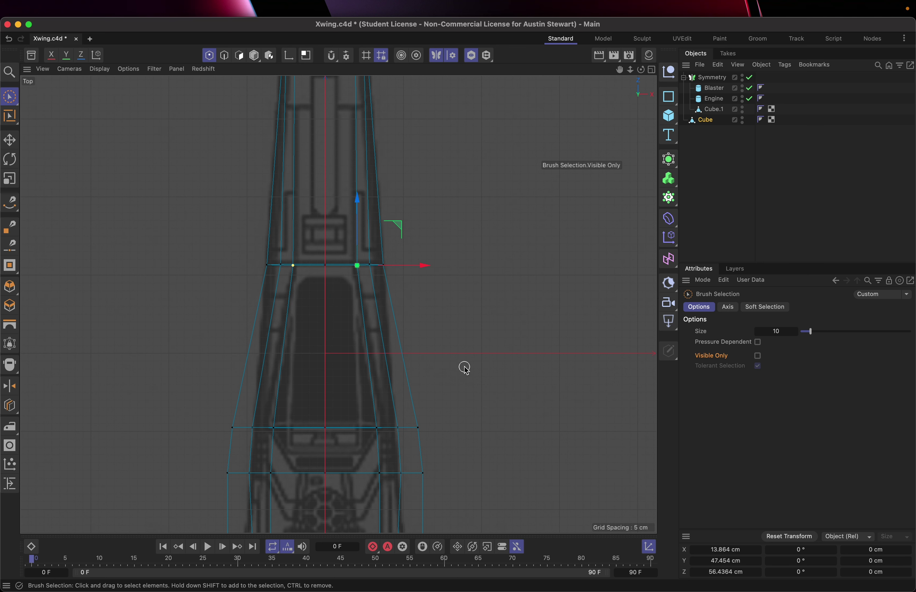
key(super+shift+z)
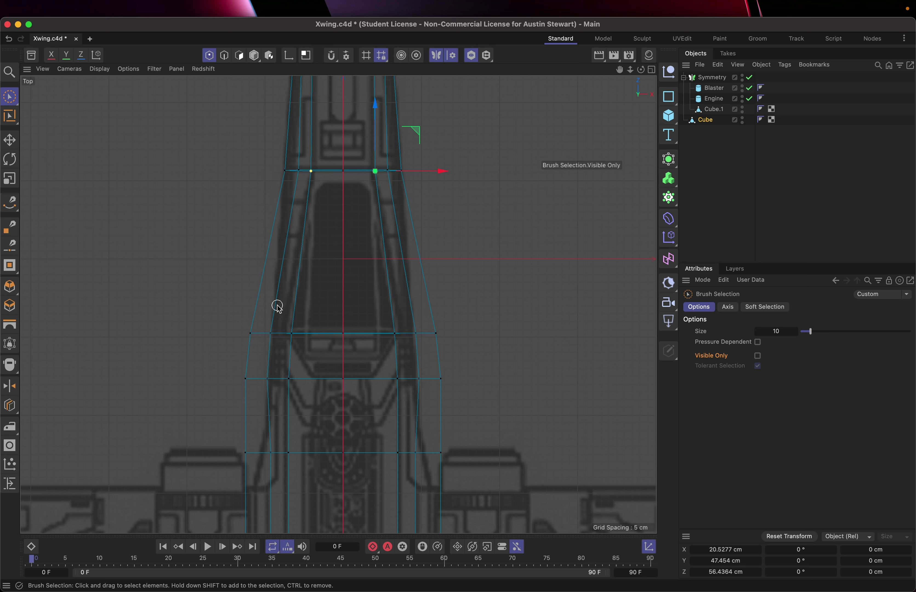
Move the points of the cross-section at the cockpit's rear end inward along X to match the blueprint, and shift the inner upper point slightly outward.
drag(241, 335, 360, 334)
key(Escape)
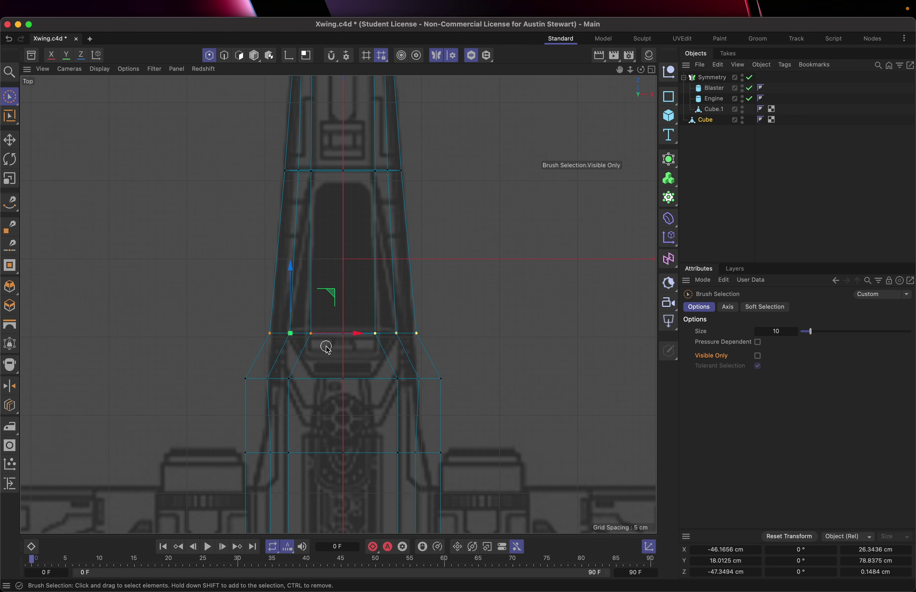
scroll(327, 348, up, 5)
click(314, 354)
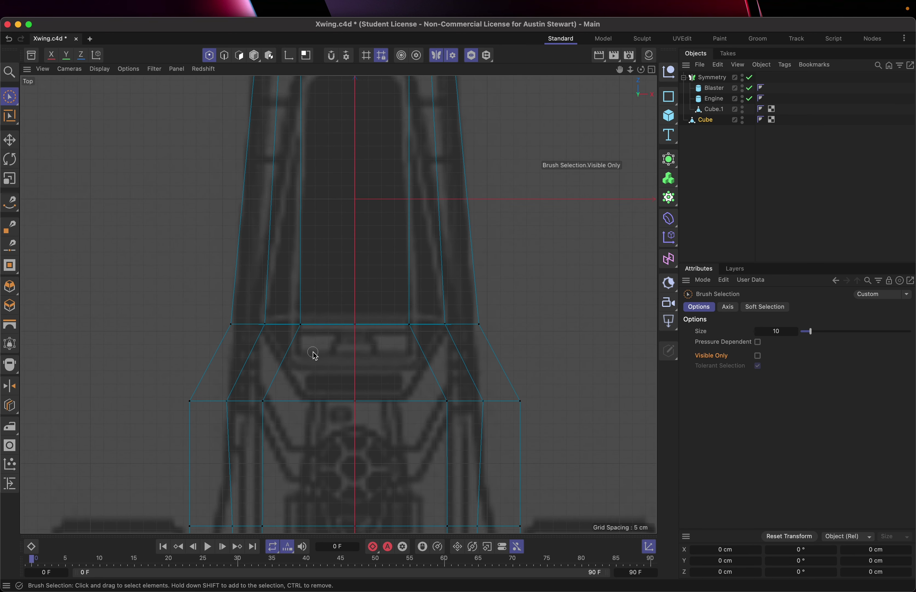
click(302, 327)
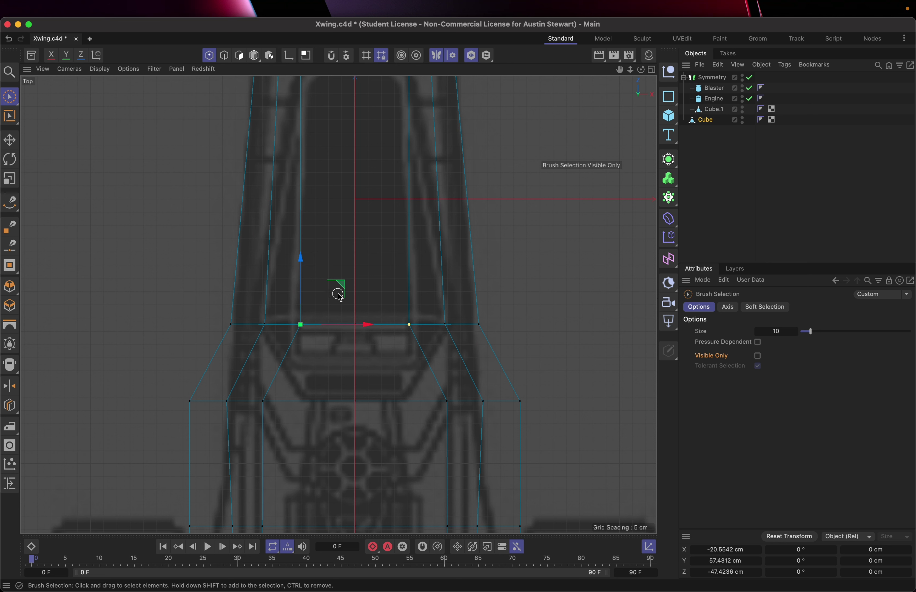
drag(364, 326, 361, 327)
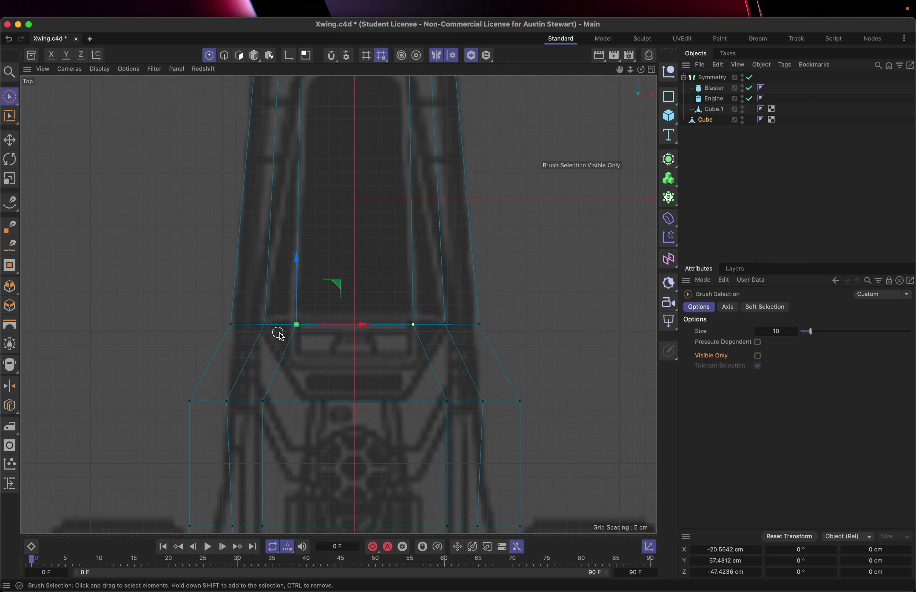
Select the whole cross-section at the cockpit's rear end and move it forward along Z to about -44.5 cm.
mouse_move(211, 327)
mouse_down()
mouse_move(447, 332)
mouse_move(512, 321)
mouse_up()
drag(293, 260, 294, 259)
drag(294, 254, 294, 256)
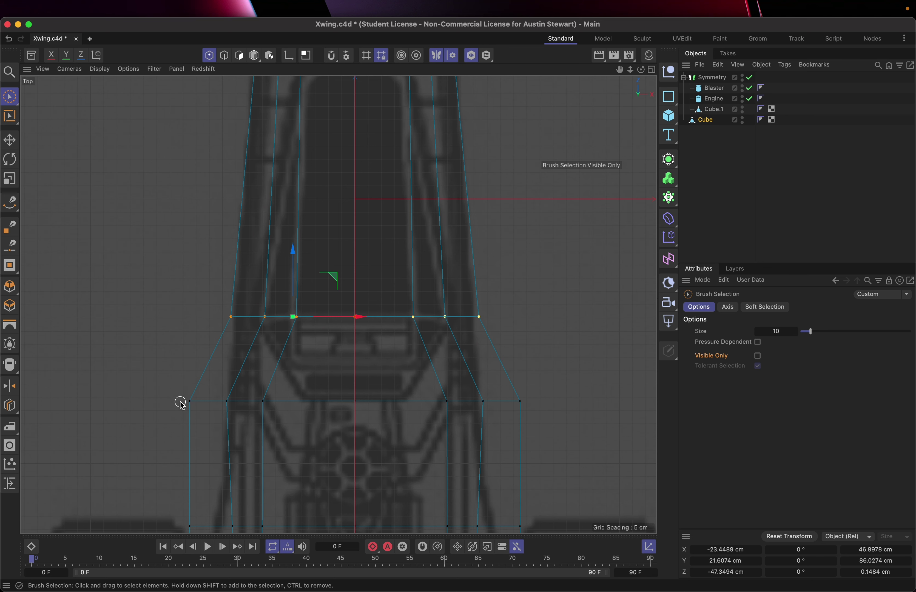
Select one side of the cross-section just behind the cockpit and move it inward along X to about -33.9 cm, mirrored on the other side.
scroll(306, 425, down, 5)
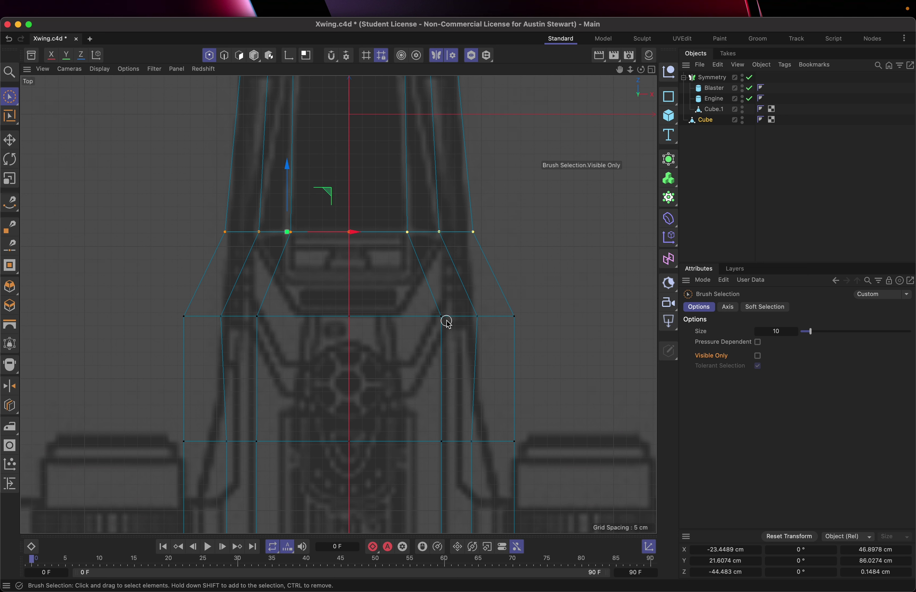
drag(173, 316, 328, 318)
scroll(312, 404, down, 5)
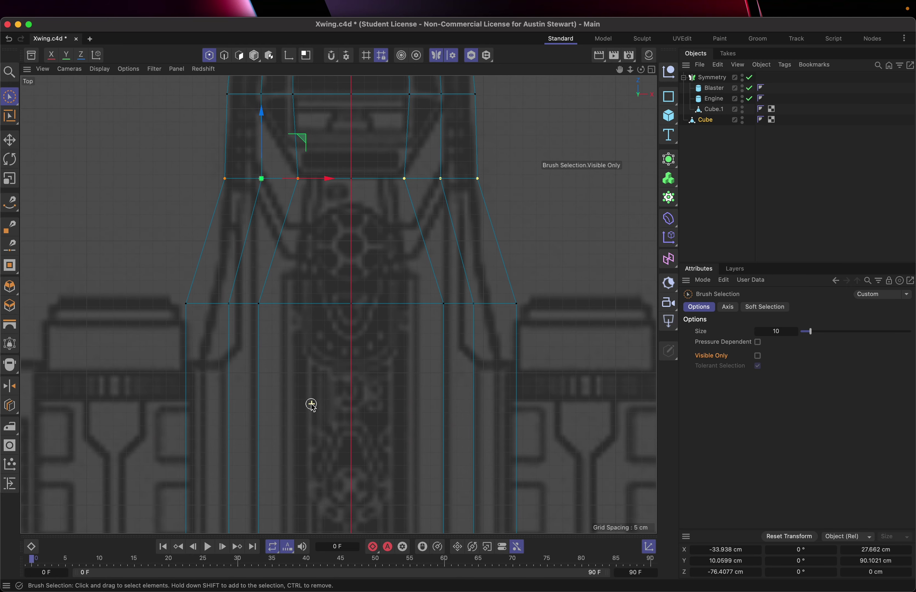
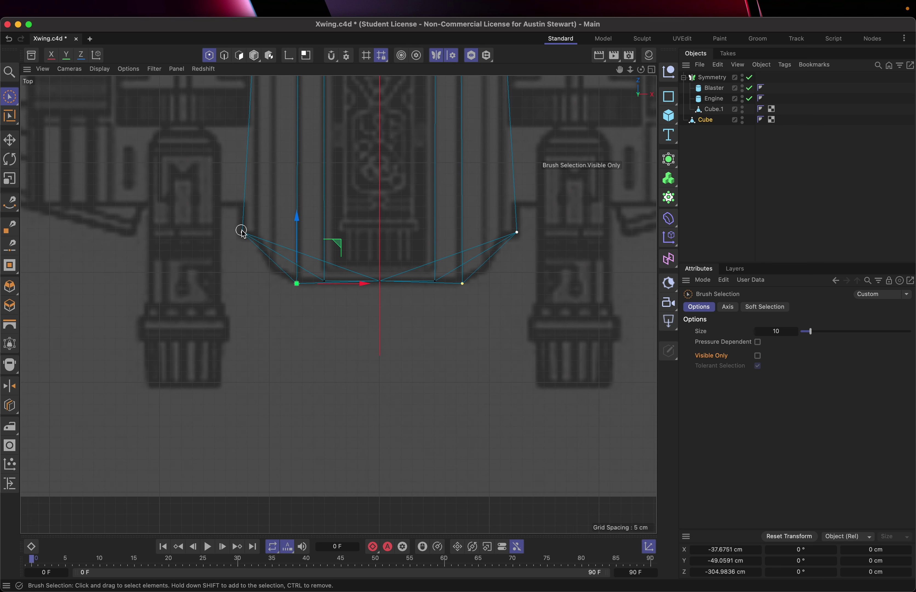
Move the fuselage's outer rear corner point inward and back to about X -56.6 cm, Z -283.7 cm, with its mirrored counterpart.
click(242, 233)
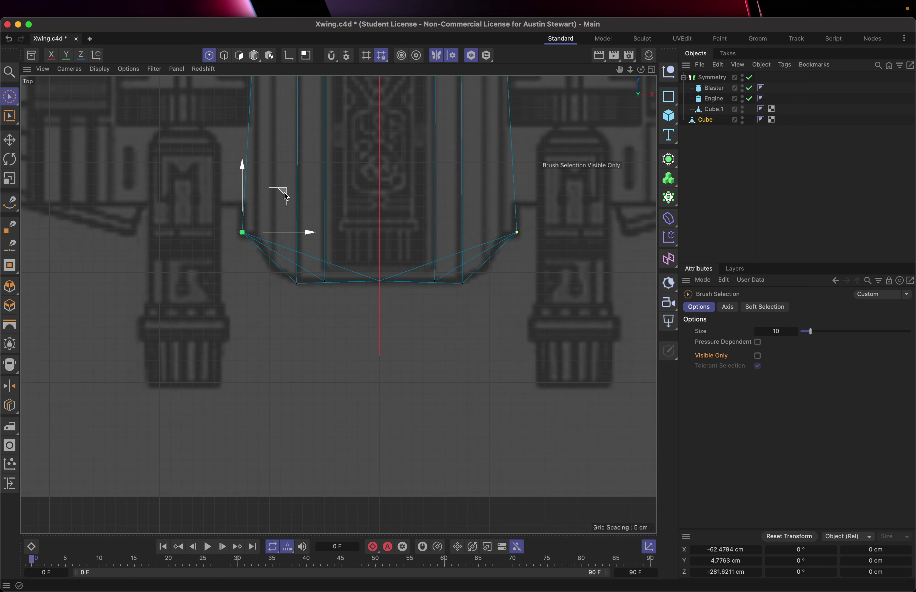
drag(286, 196, 299, 201)
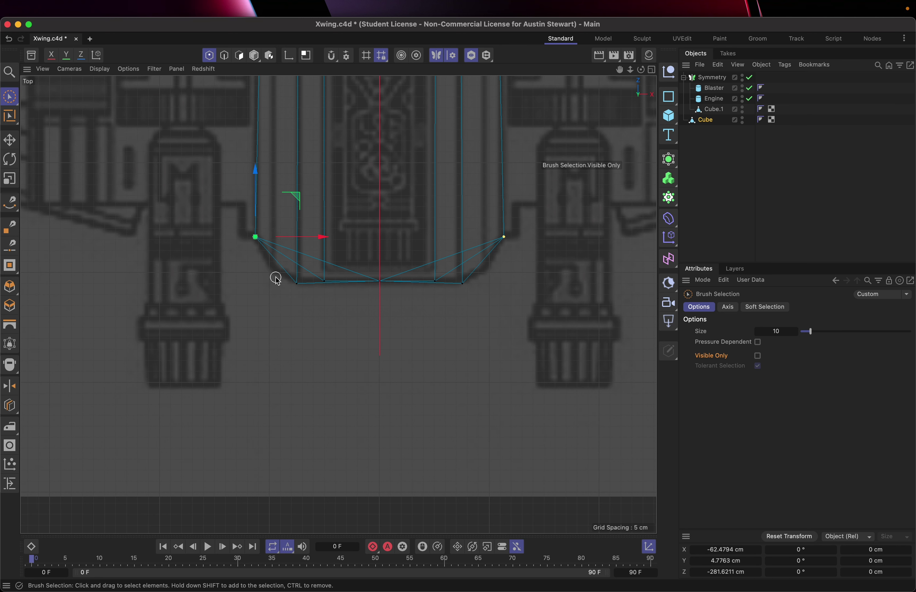
Examine the fuselage outline from the cockpit to the tail against the blueprint in the Top view.
scroll(276, 278, down, 5)
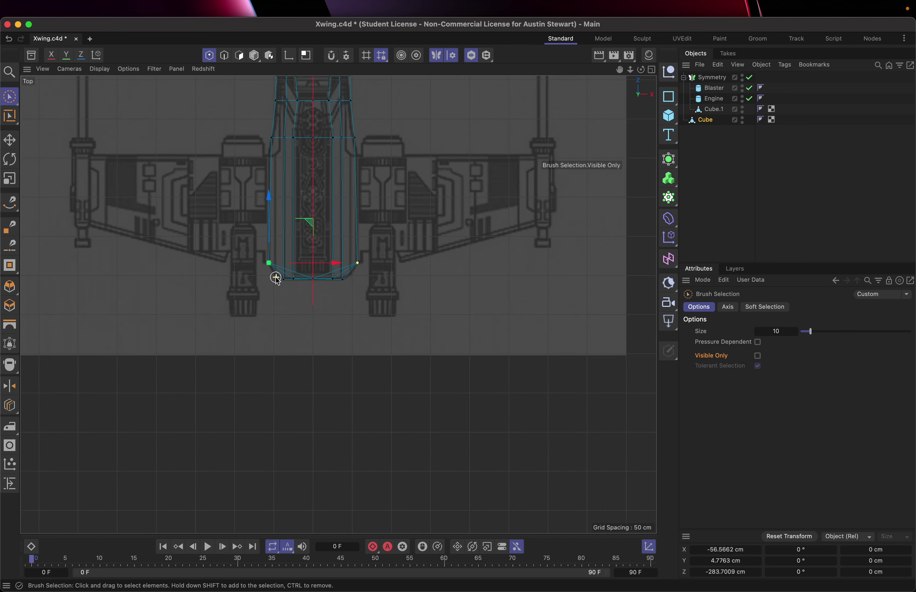
scroll(276, 279, down, 2)
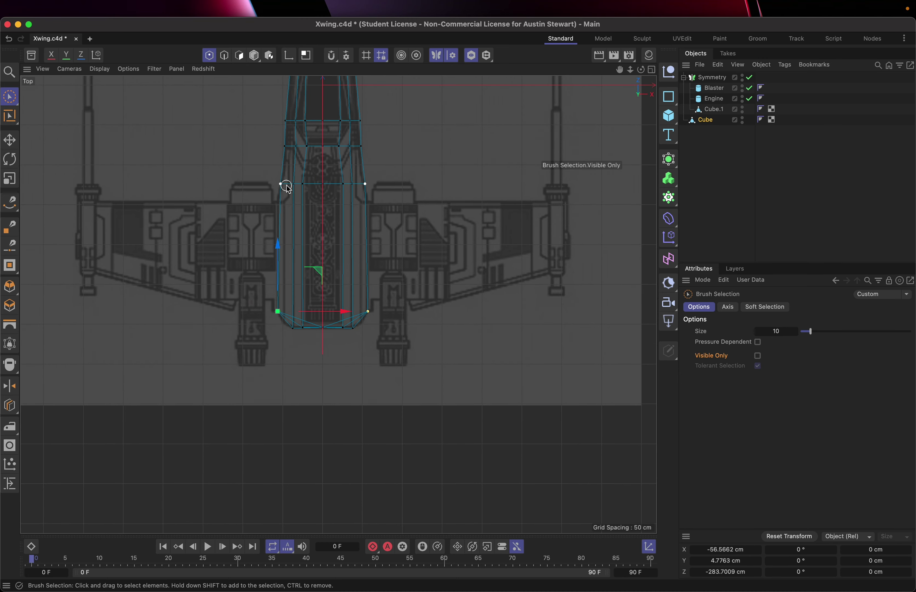
scroll(284, 177, up, 5)
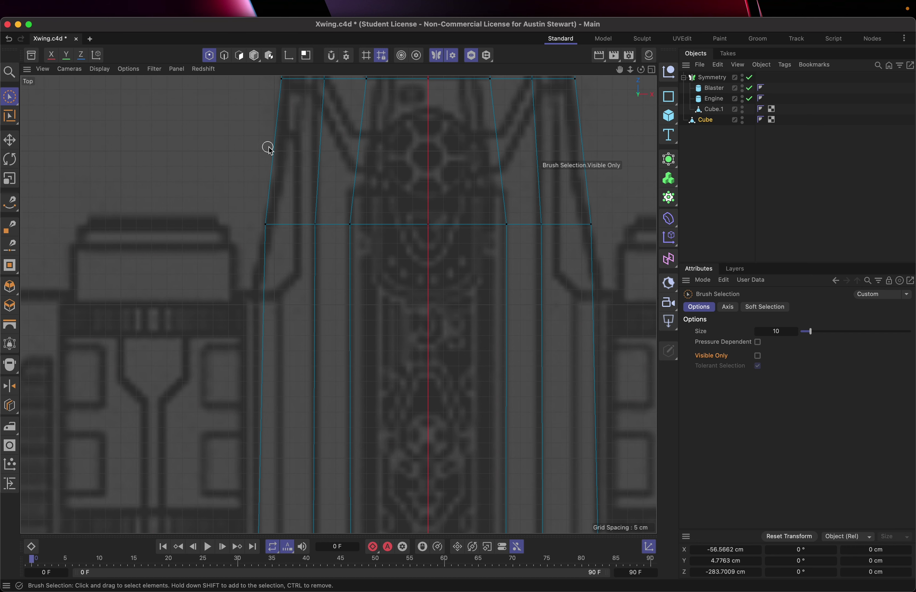
scroll(378, 328, down, 10)
scroll(378, 327, up, 2)
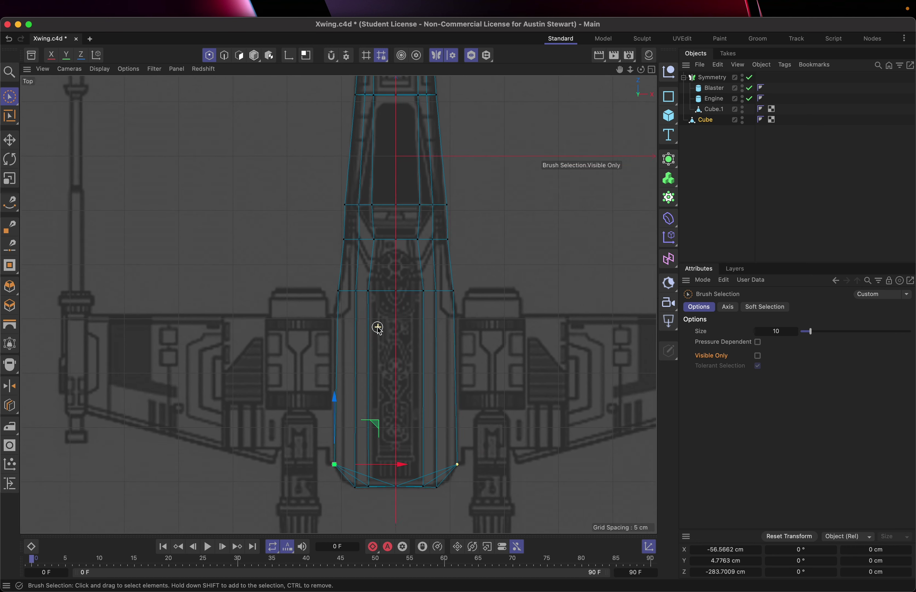
scroll(377, 327, down, 2)
scroll(378, 327, down, 2)
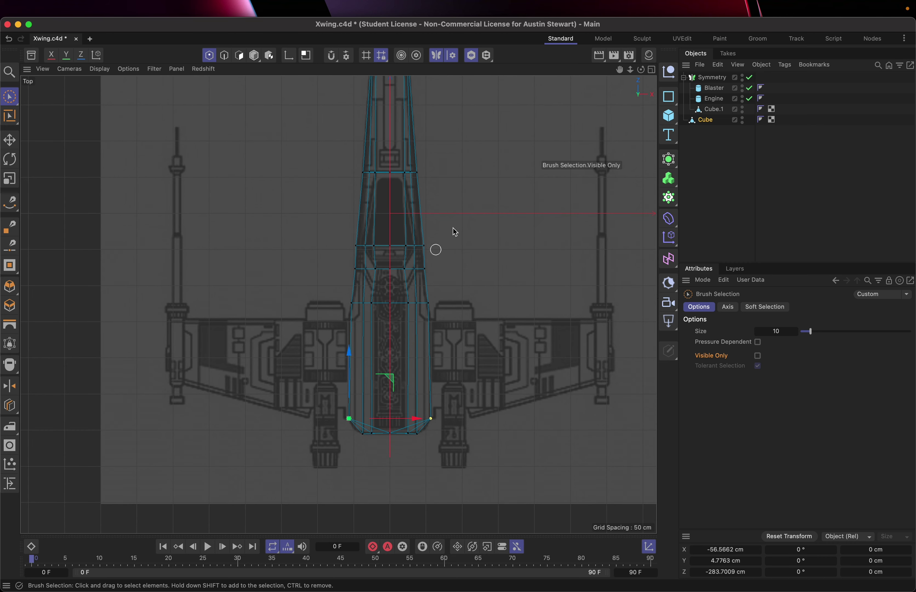
Show all four views and inspect the rear part of the fuselage mesh in the Perspective view.
click(654, 71)
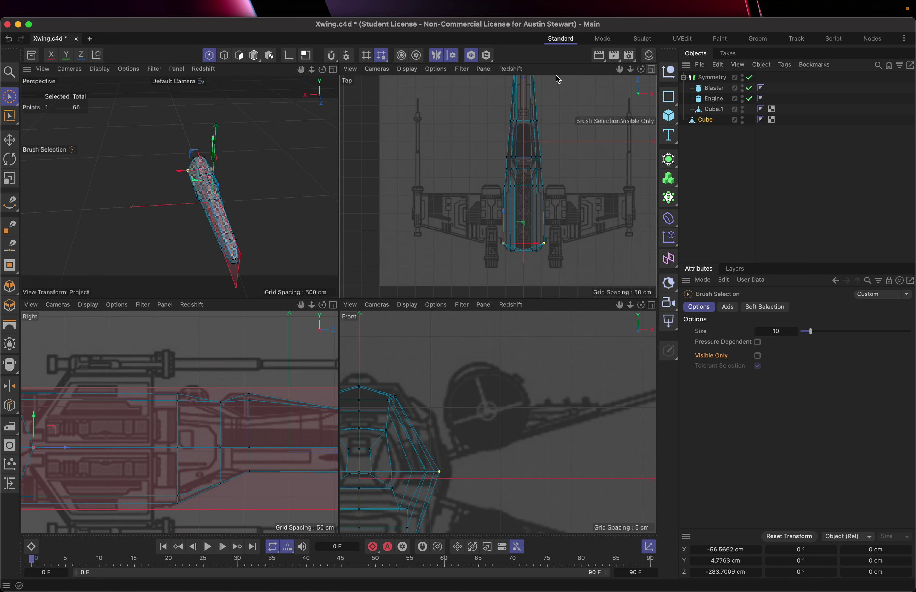
scroll(181, 199, up, 6)
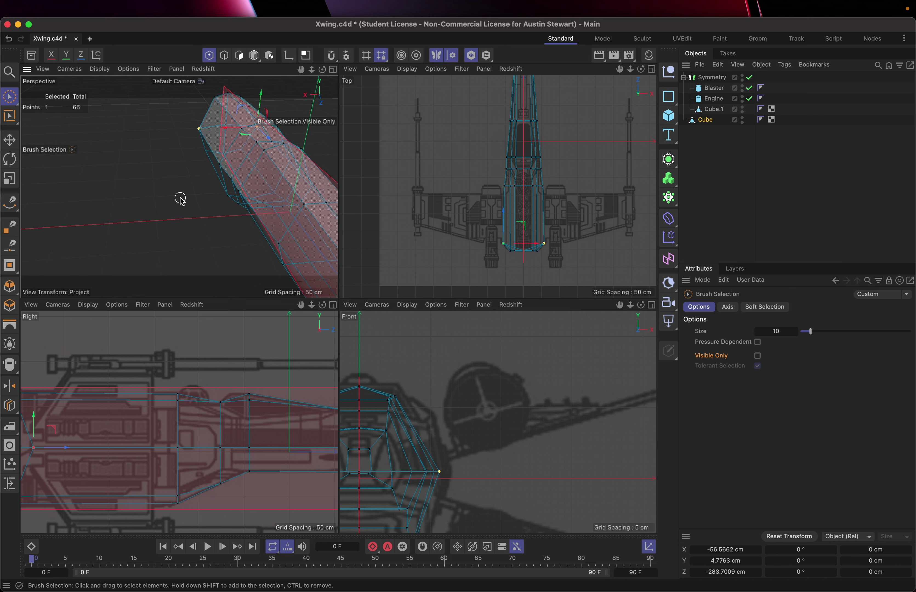
middle_drag(180, 200, 153, 154)
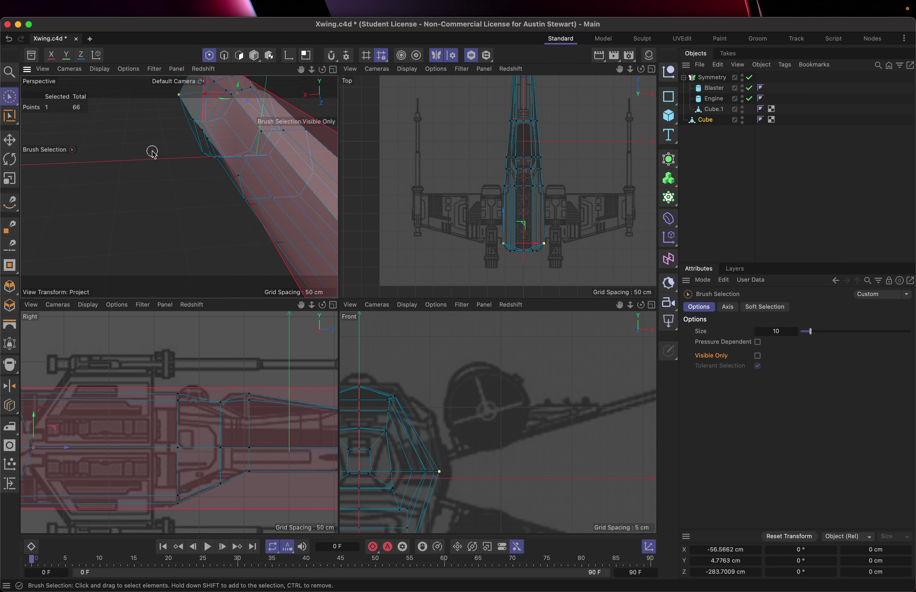
alt+drag(153, 153, 174, 178)
scroll(243, 138, up, 6)
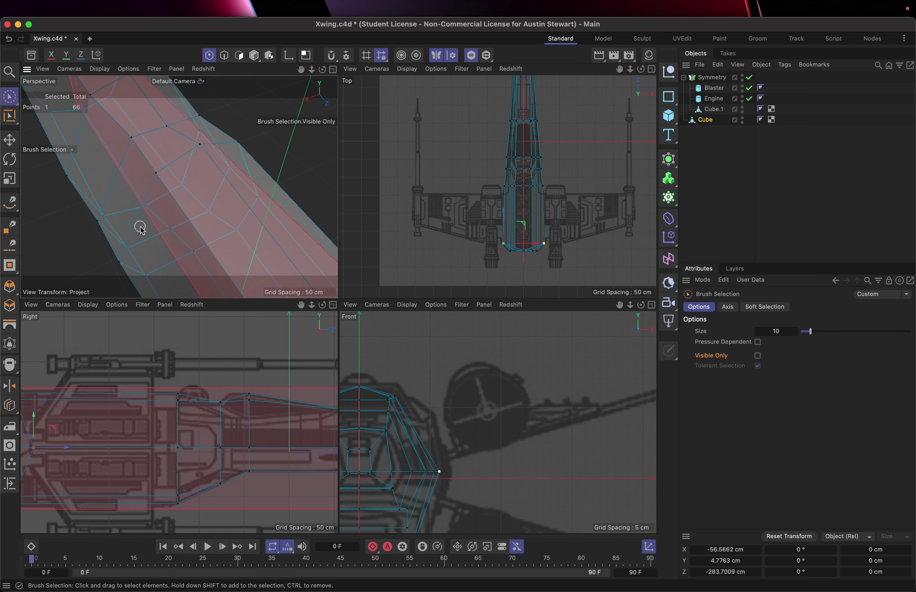
mouse_move(140, 227)
alt+mouse_down()
mouse_move(202, 215)
mouse_move(254, 186)
mouse_move(252, 174)
mouse_move(129, 202)
mouse_move(149, 168)
alt+mouse_up()
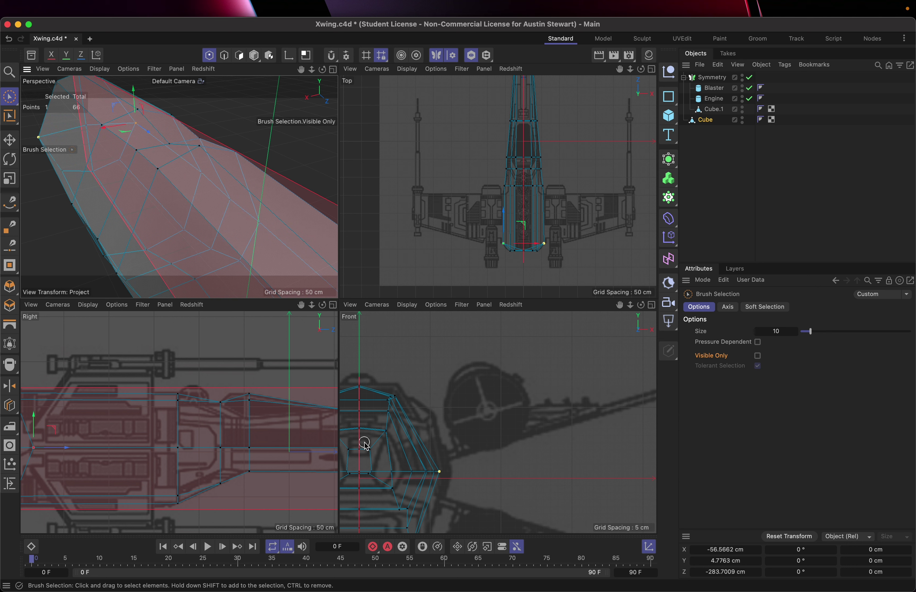
Compare the fuselage's cross-sections with the blueprint in the Front view.
scroll(387, 408, up, 5)
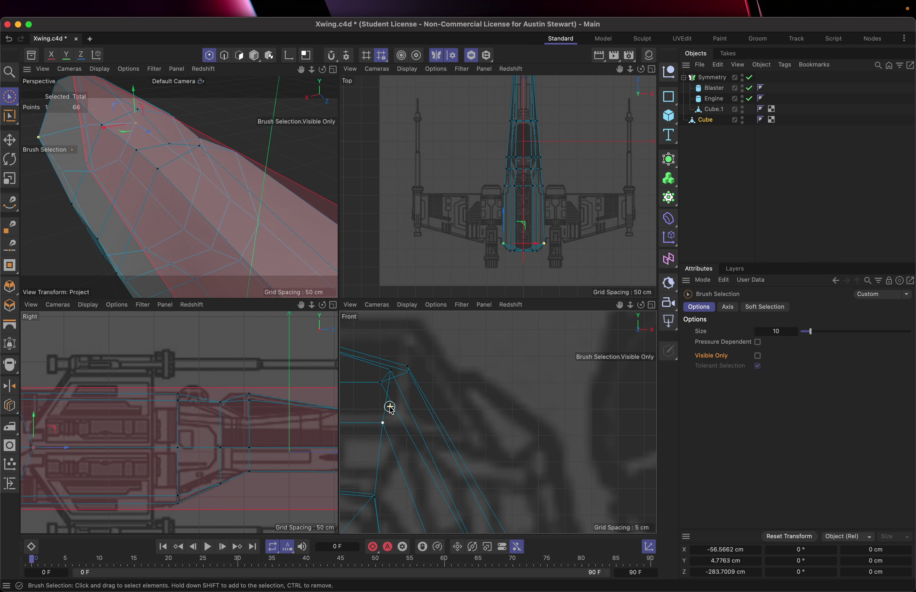
scroll(381, 416, down, 6)
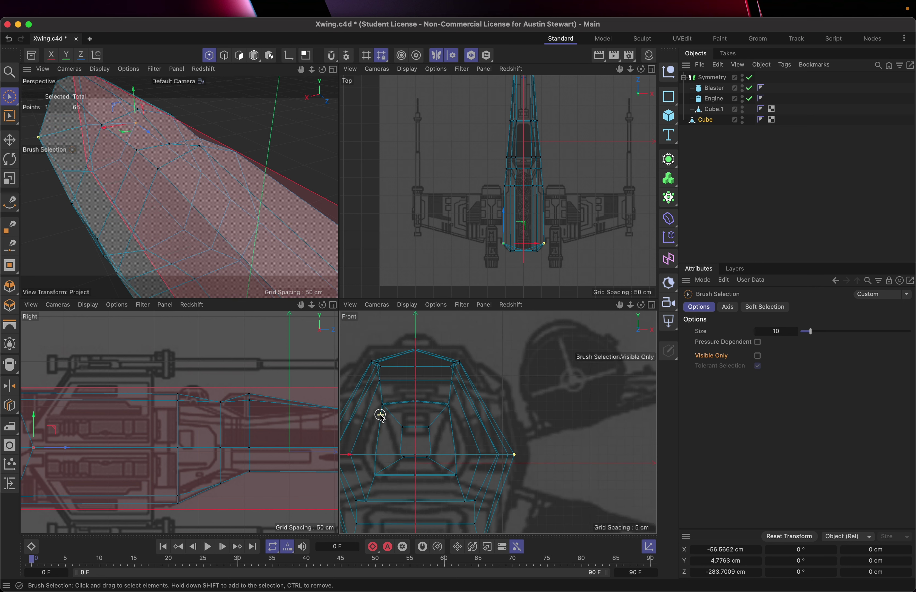
middle_drag(376, 418, 381, 418)
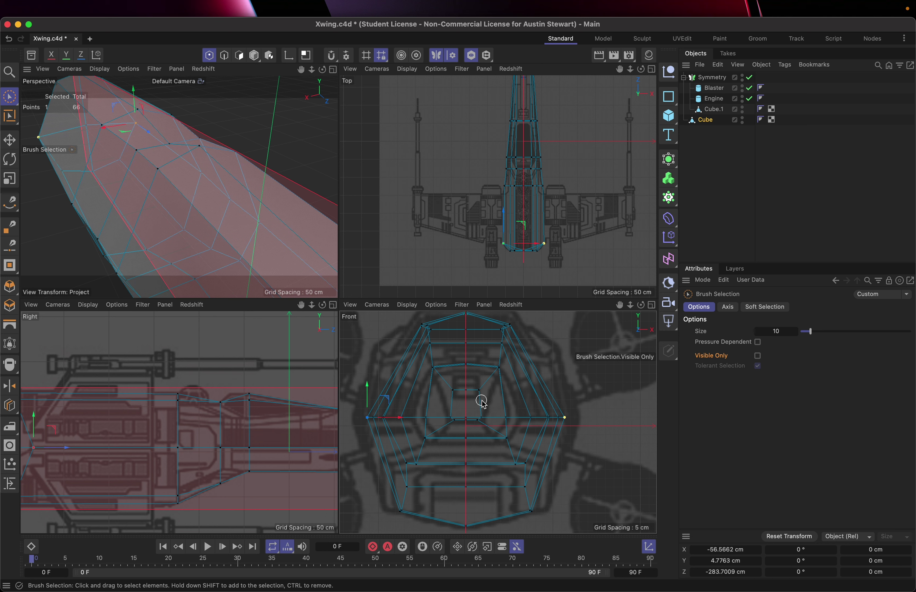
scroll(485, 398, down, 8)
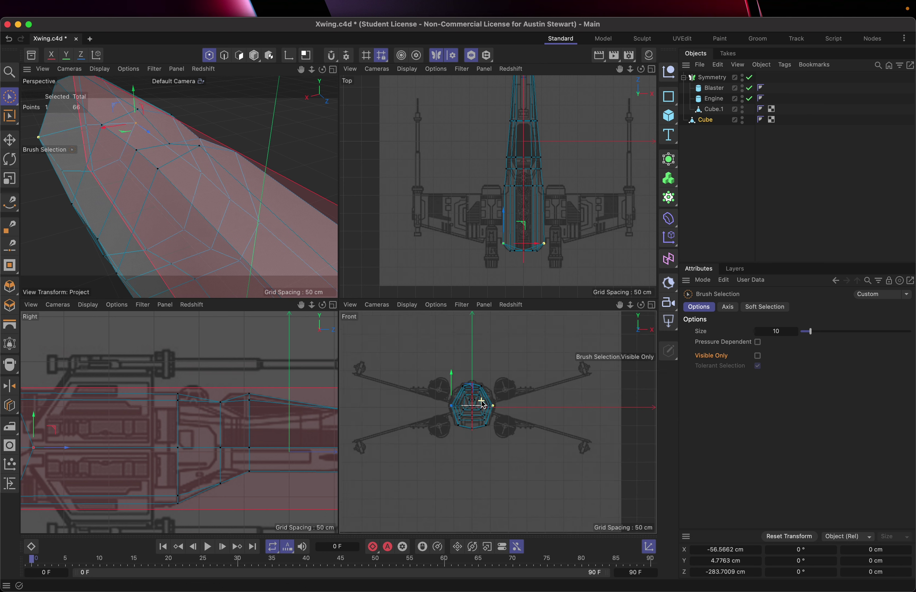
scroll(481, 401, up, 5)
scroll(482, 401, down, 3)
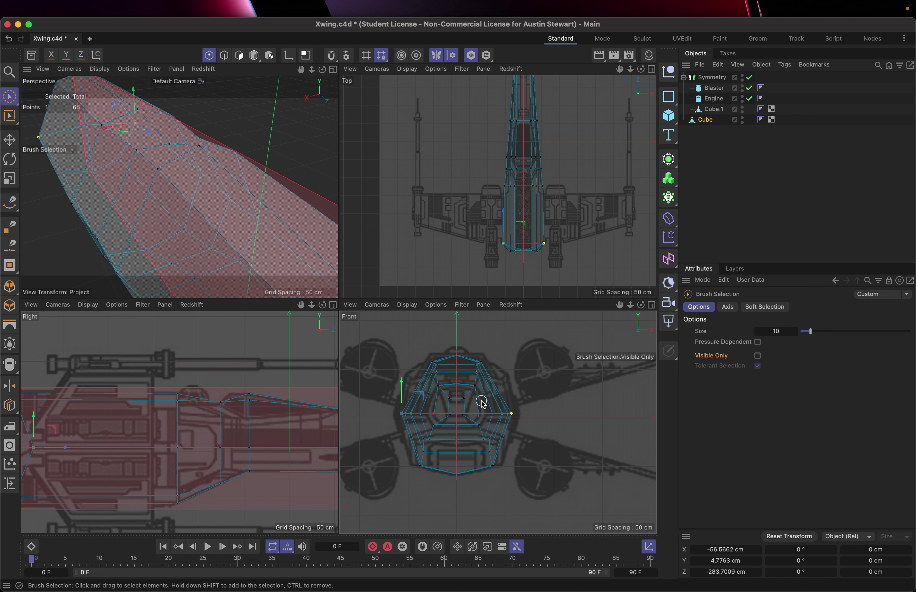
scroll(482, 403, left, 3)
scroll(483, 403, up, 1)
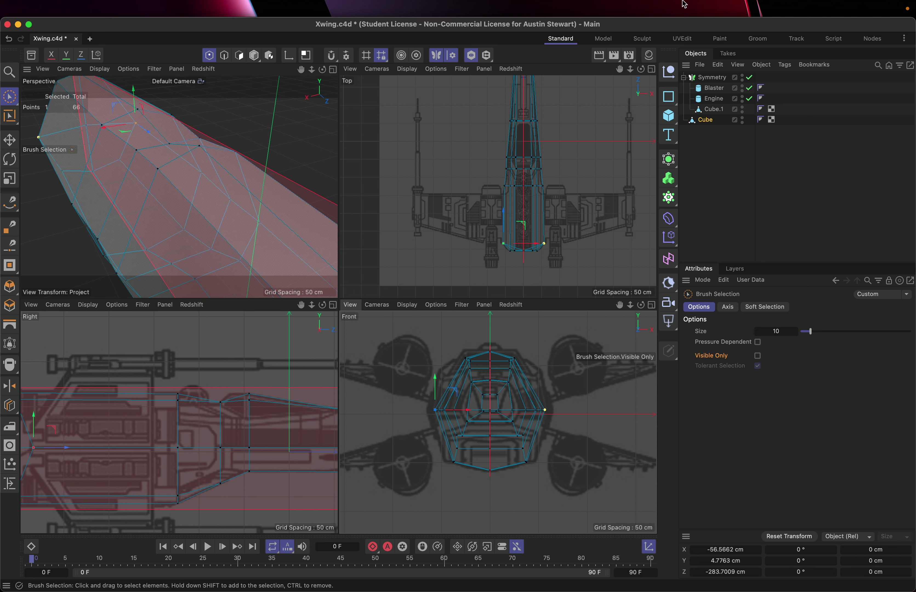
Open the Front view's background image settings and compare the blueprint's scale with the fuselage mesh.
click(350, 305)
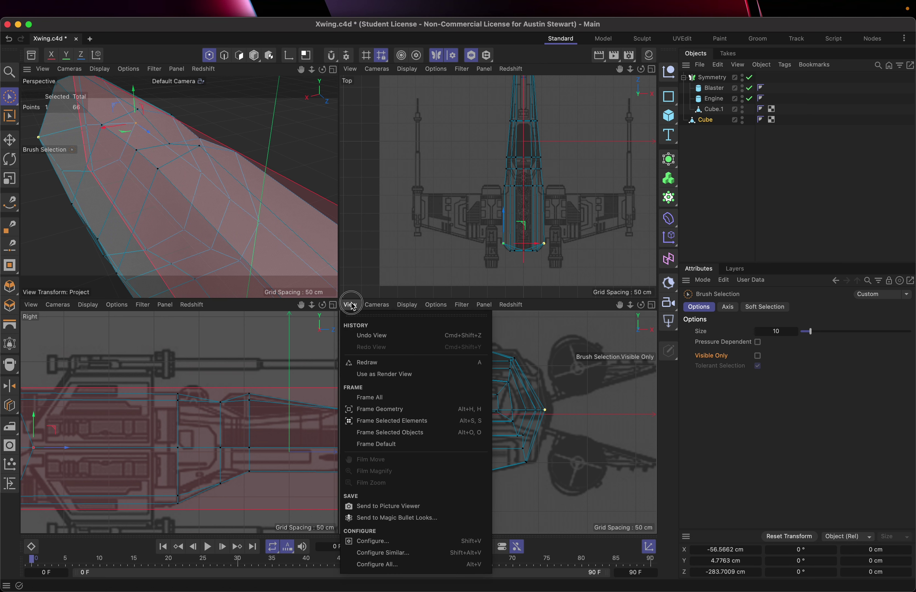
click(378, 547)
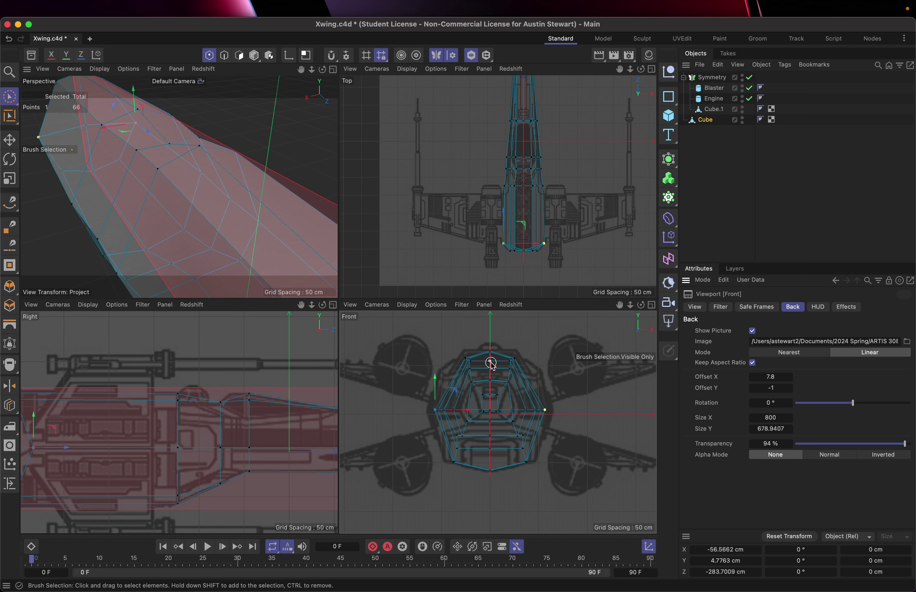
scroll(548, 433, up, 3)
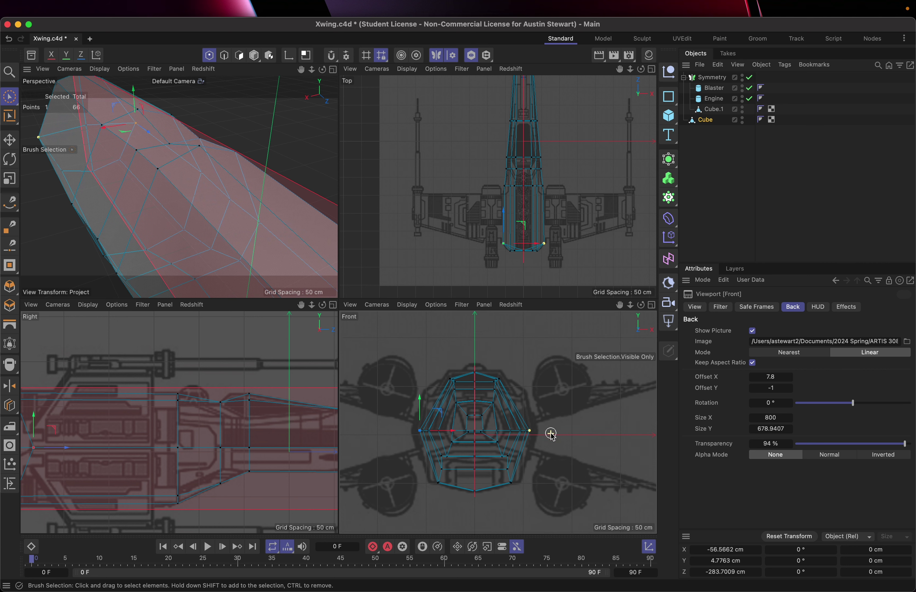
scroll(551, 434, down, 5)
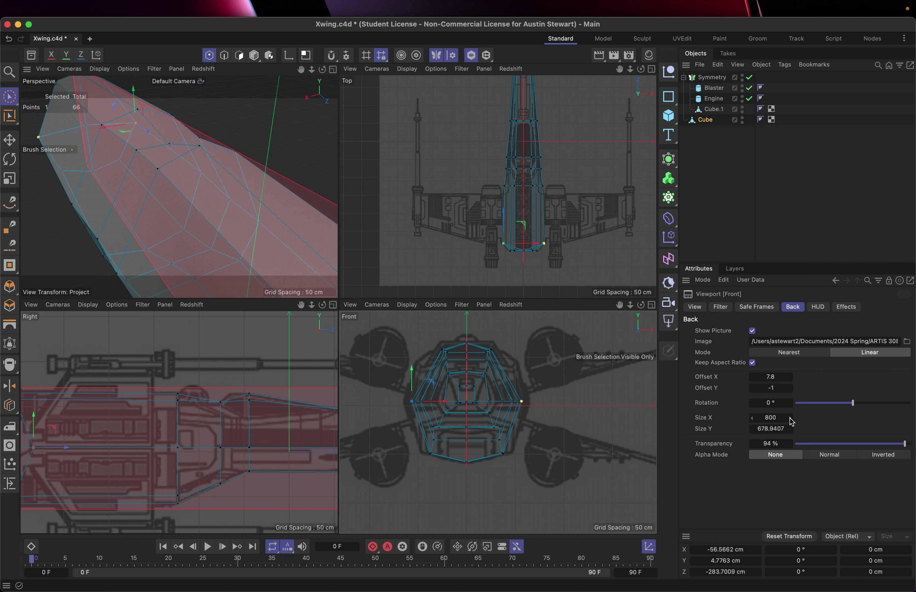
Reduce the Front view's background image to a Size X of 721 with its aspect ratio kept, and check it against the mesh.
click(753, 418)
click(752, 418)
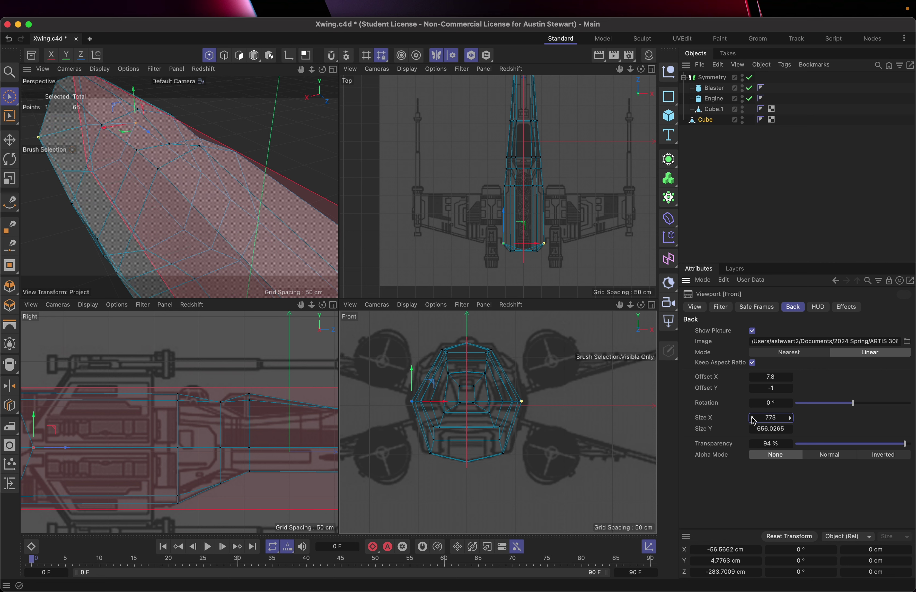
click(753, 418)
click(752, 418)
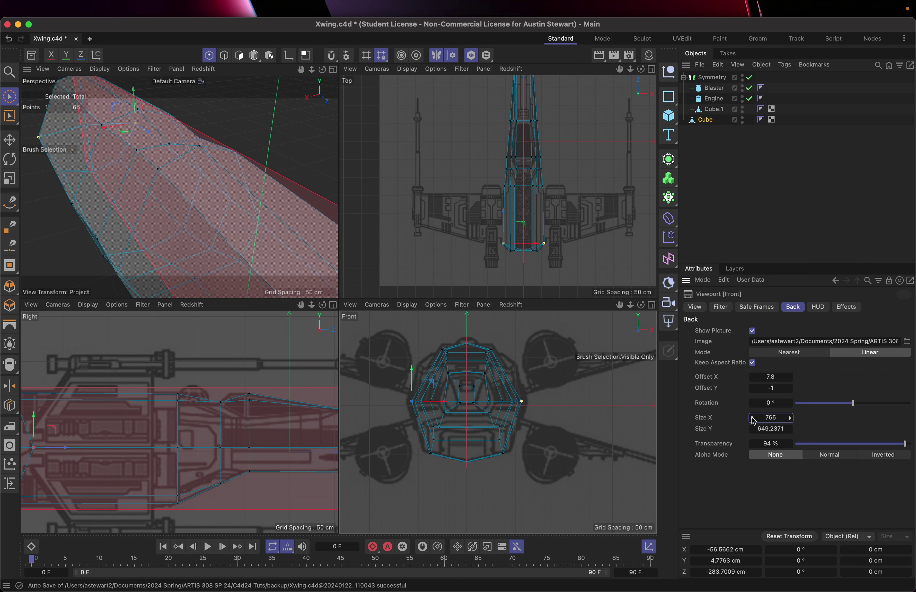
click(752, 417)
click(753, 418)
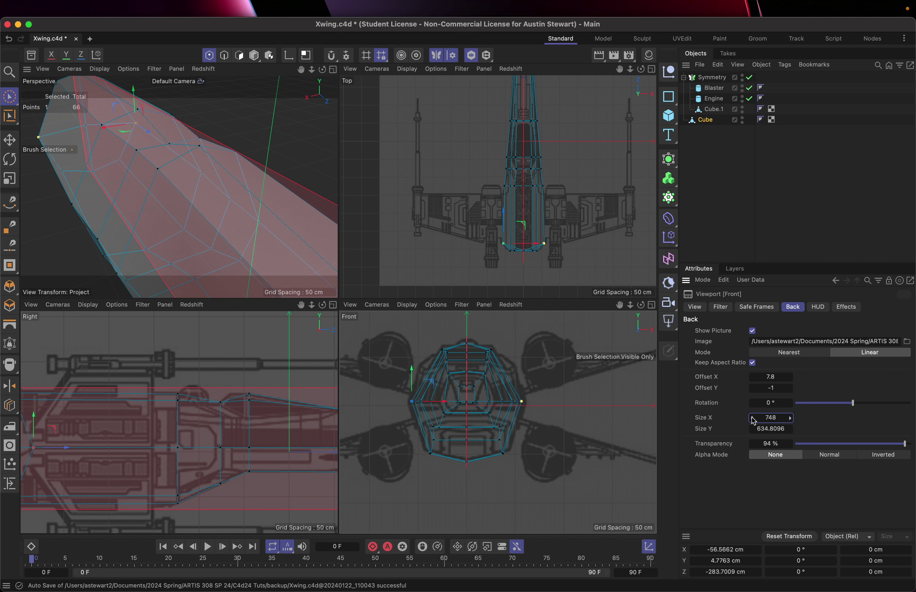
drag(753, 417, 752, 419)
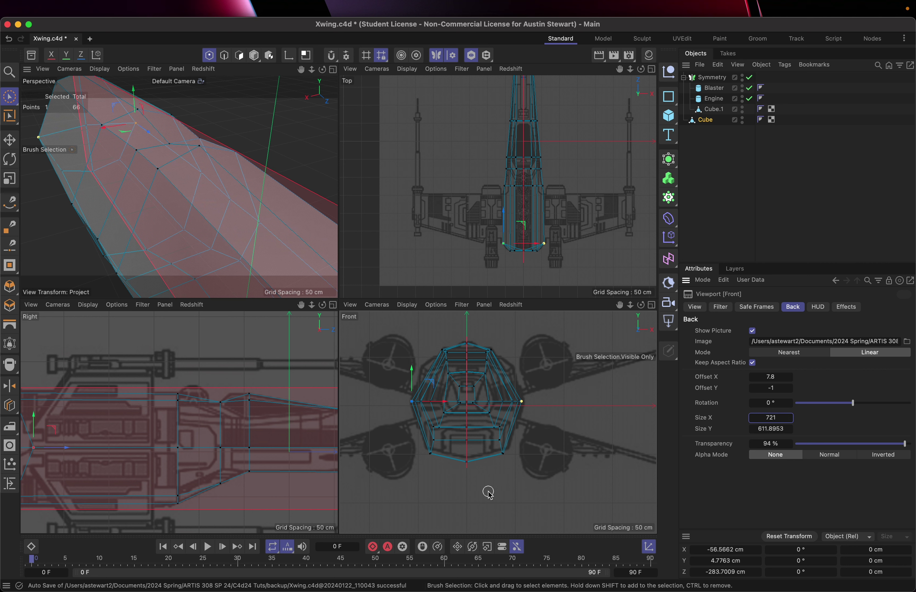
scroll(488, 493, up, 10)
scroll(488, 492, up, 5)
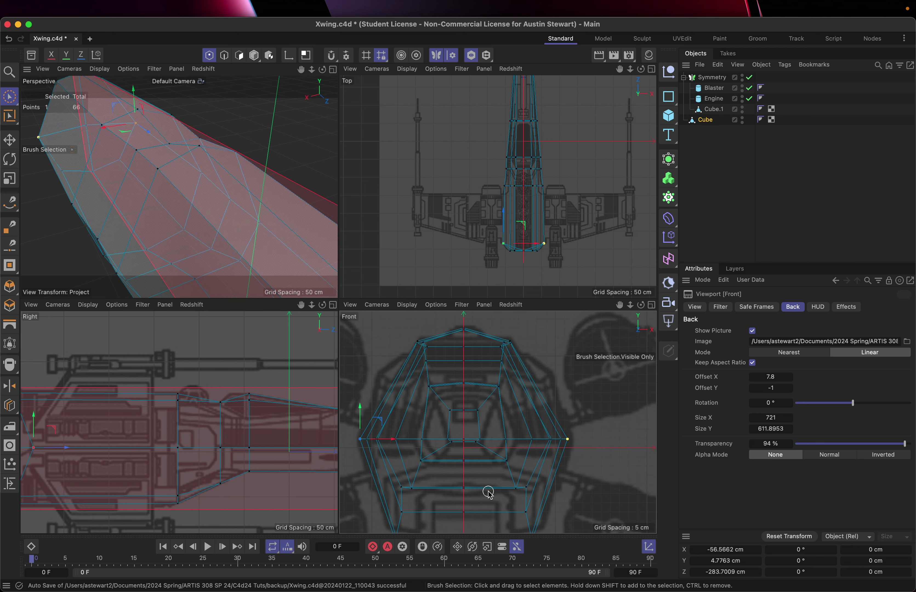
Set the Front view background image's Offset Y to -4 and check its alignment with the fuselage mesh.
scroll(488, 493, down, 2)
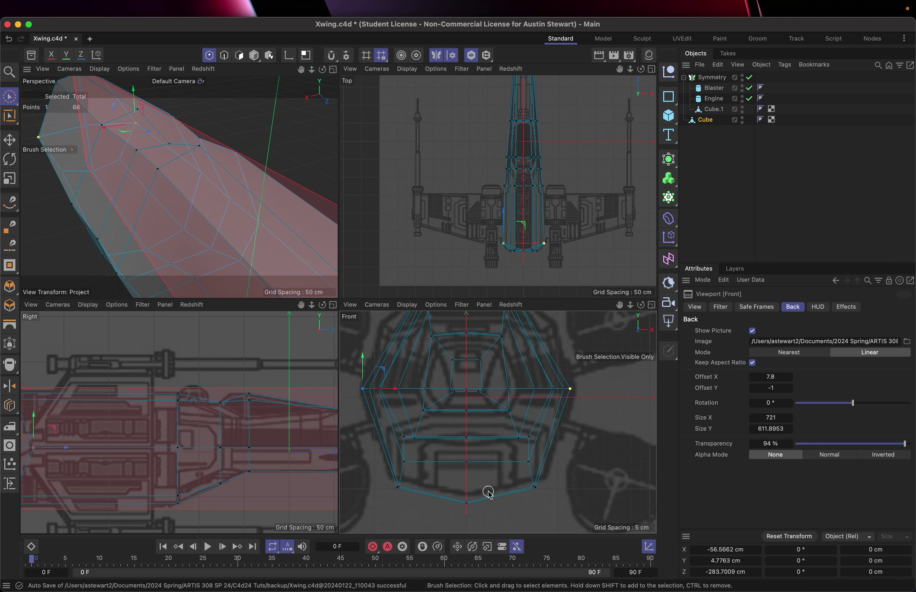
click(753, 389)
click(753, 389)
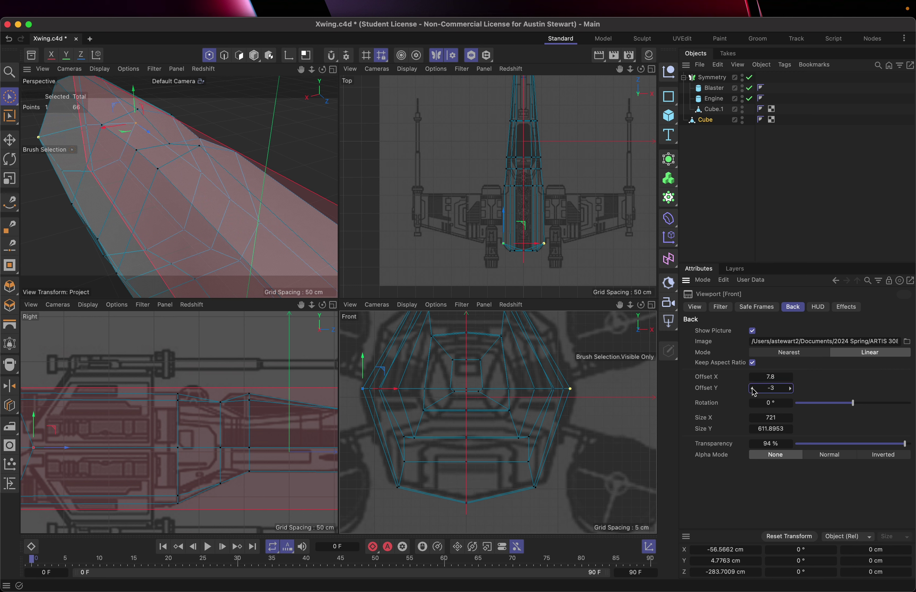
scroll(640, 435, up, 5)
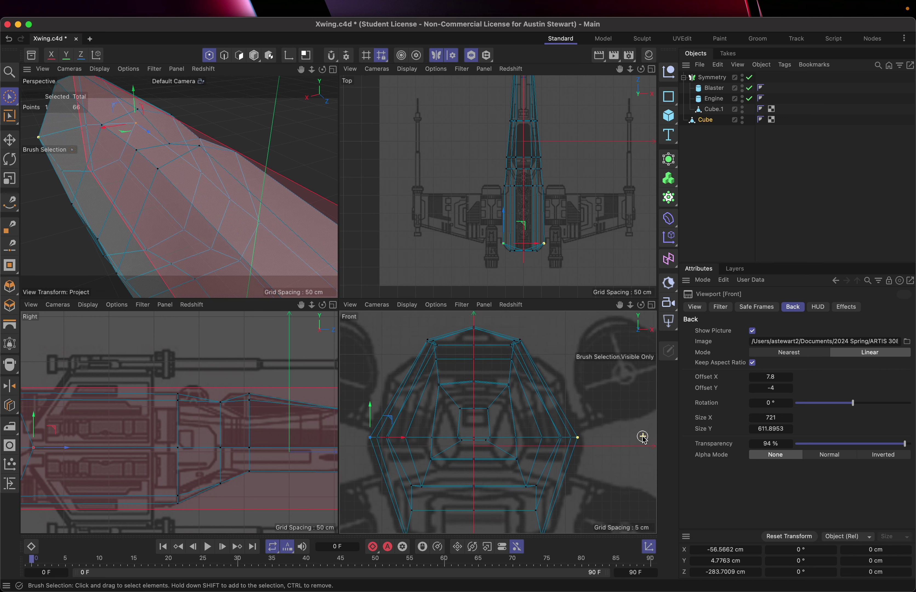
scroll(643, 437, down, 3)
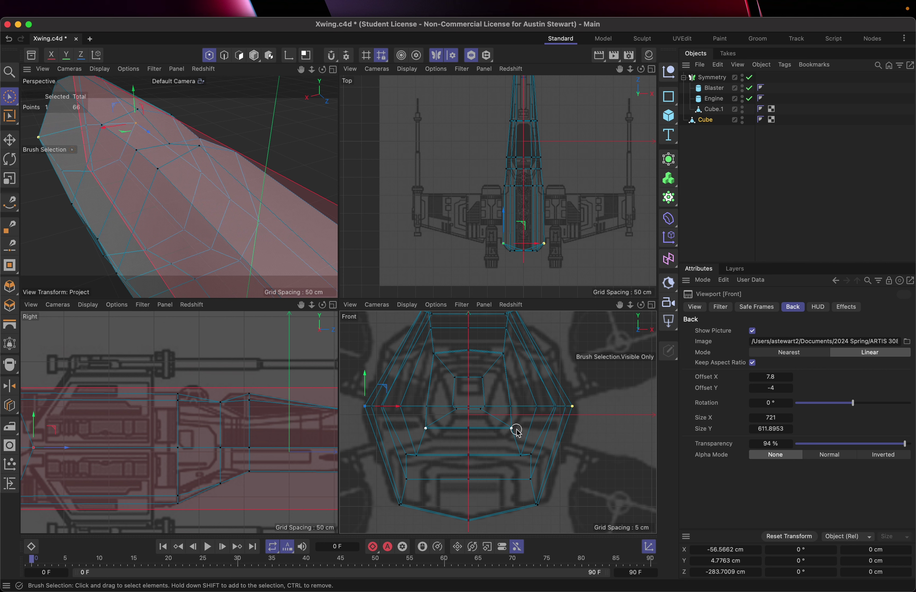
scroll(517, 432, down, 2)
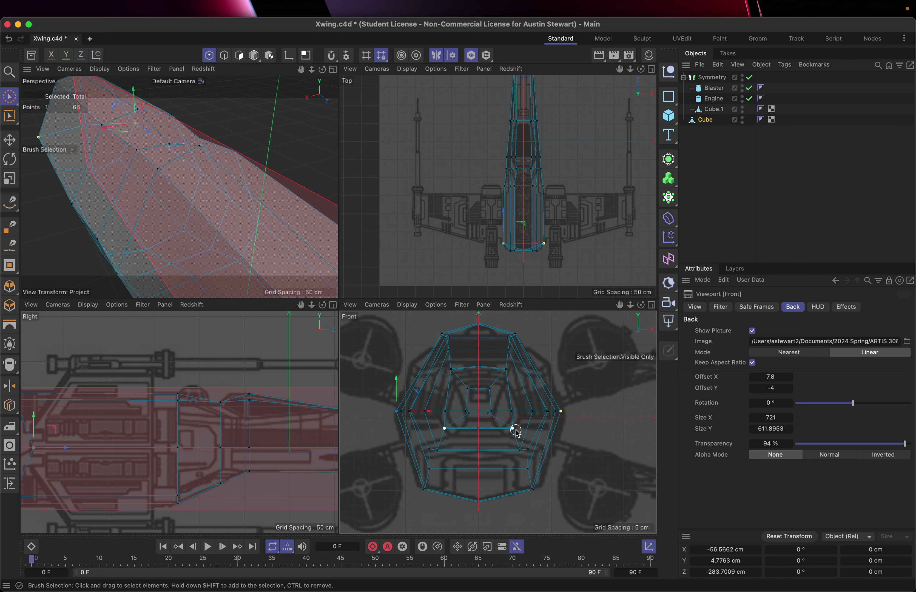
key(s)
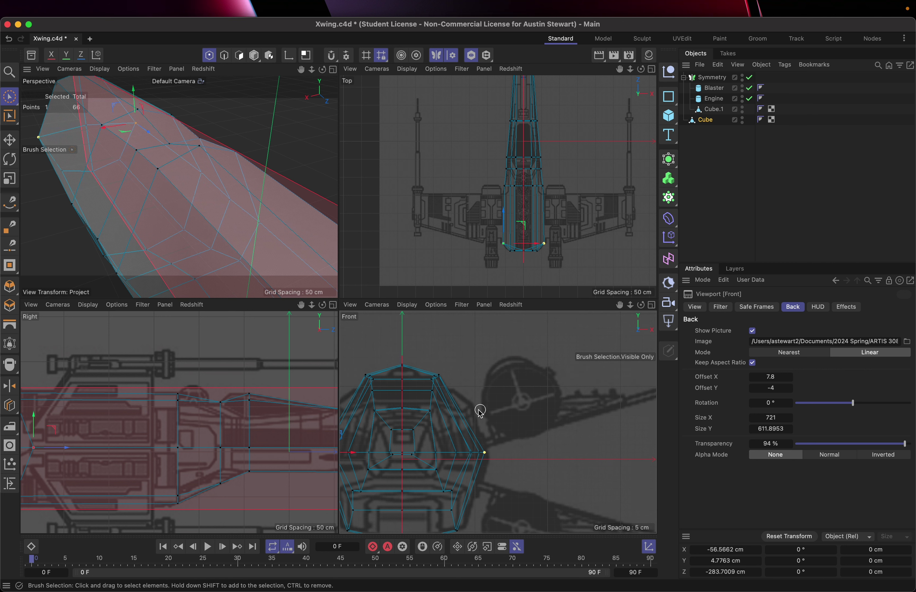
key(o)
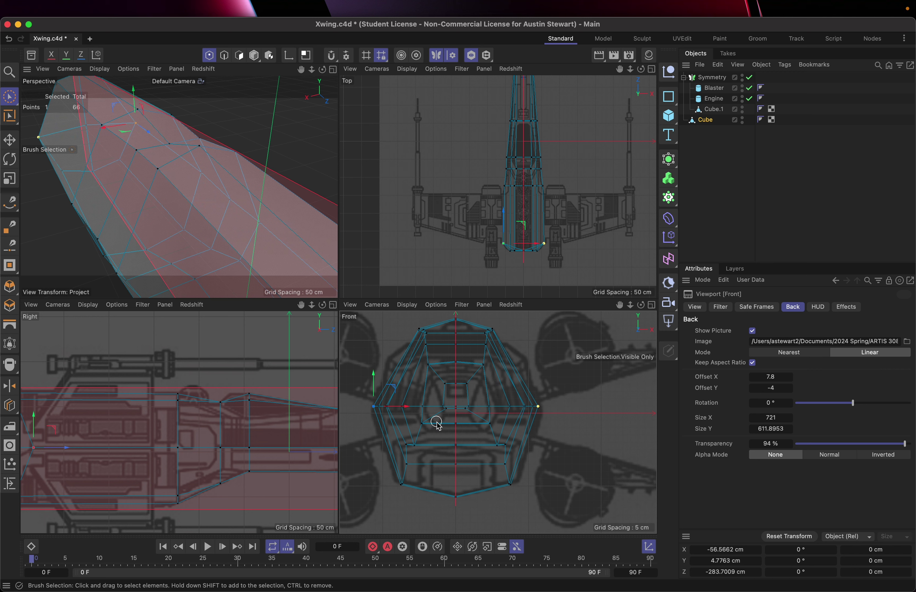
Try to lower a bottom corner point of the nose tip in the Front view, and undo the move.
scroll(438, 423, up, 5)
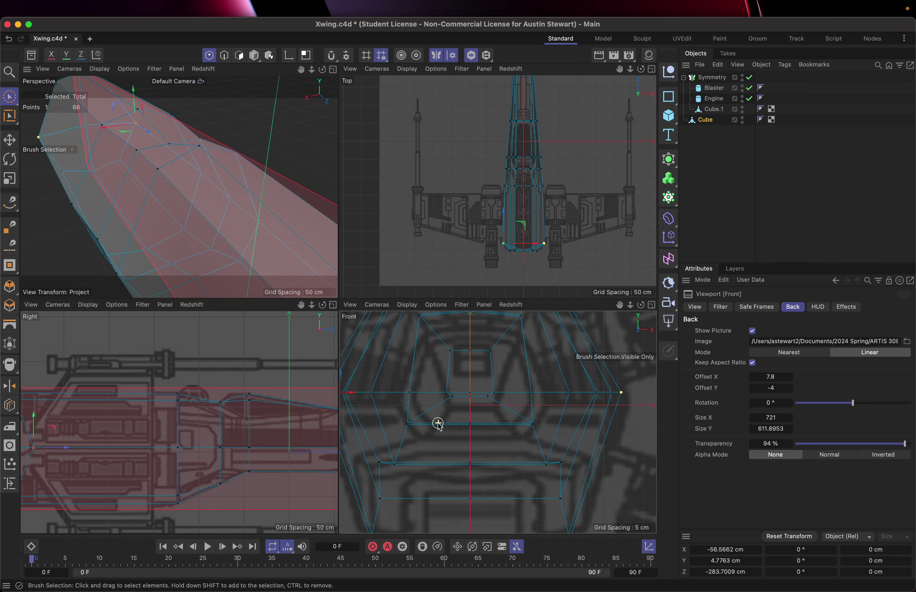
shift+drag(455, 416, 420, 422)
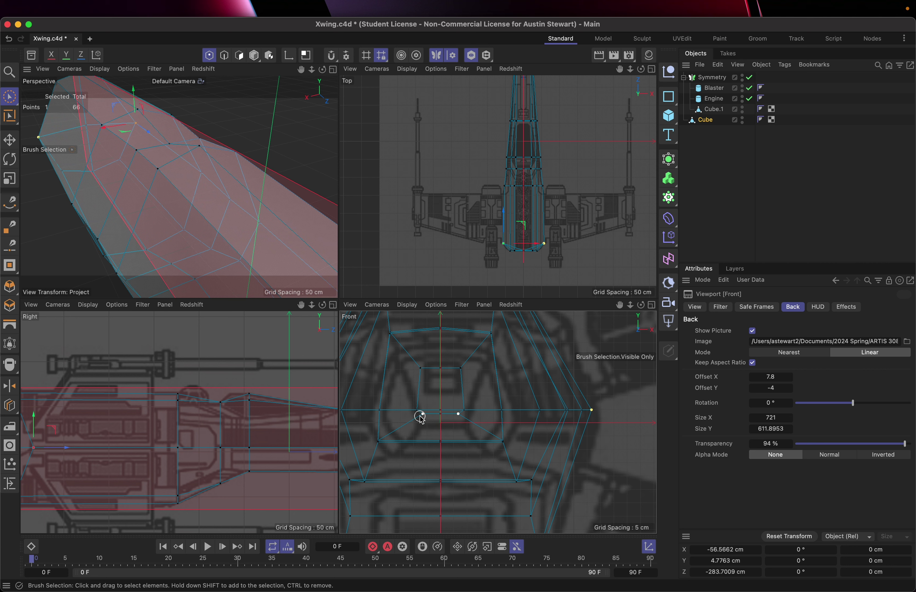
key(e)
key(space)
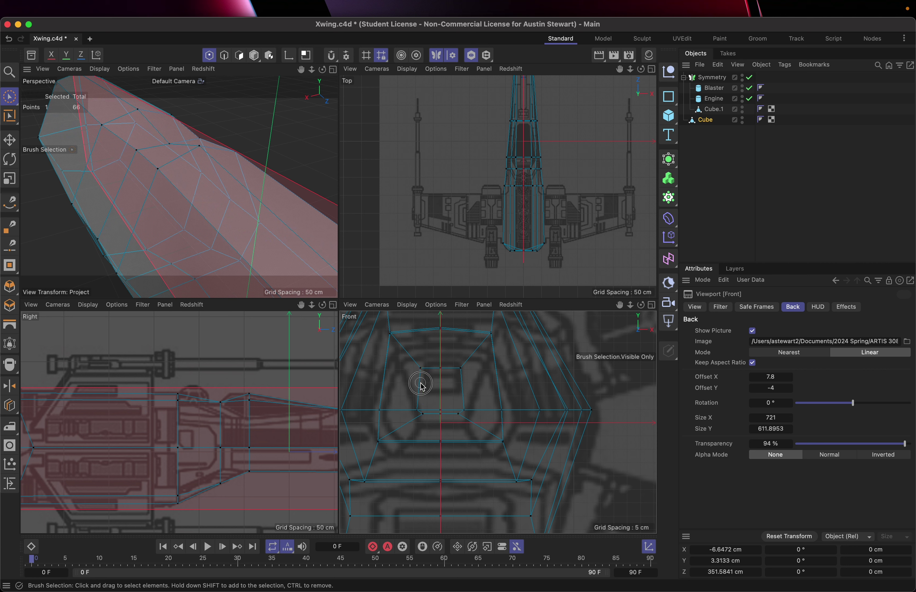
click(422, 386)
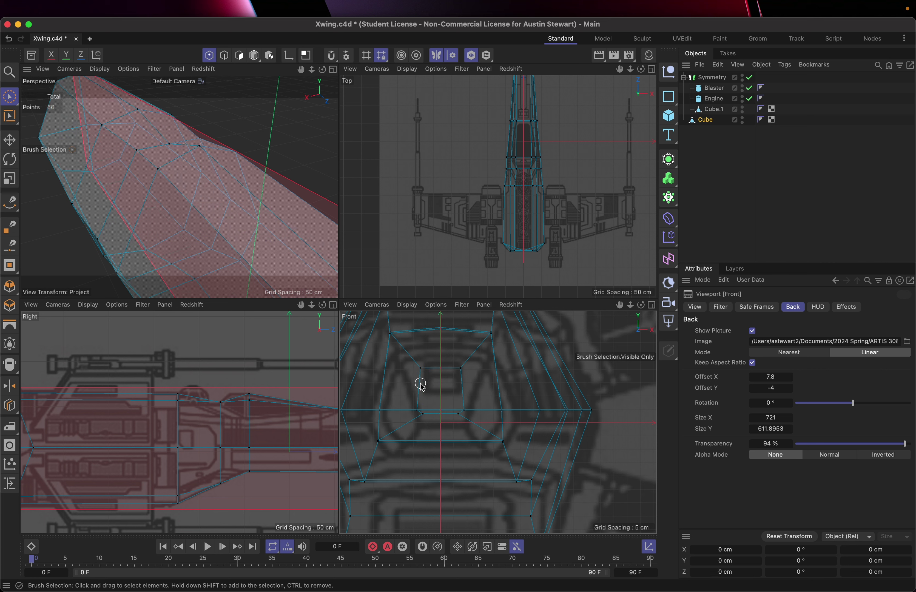
click(423, 415)
drag(425, 389, 425, 394)
key(super+z)
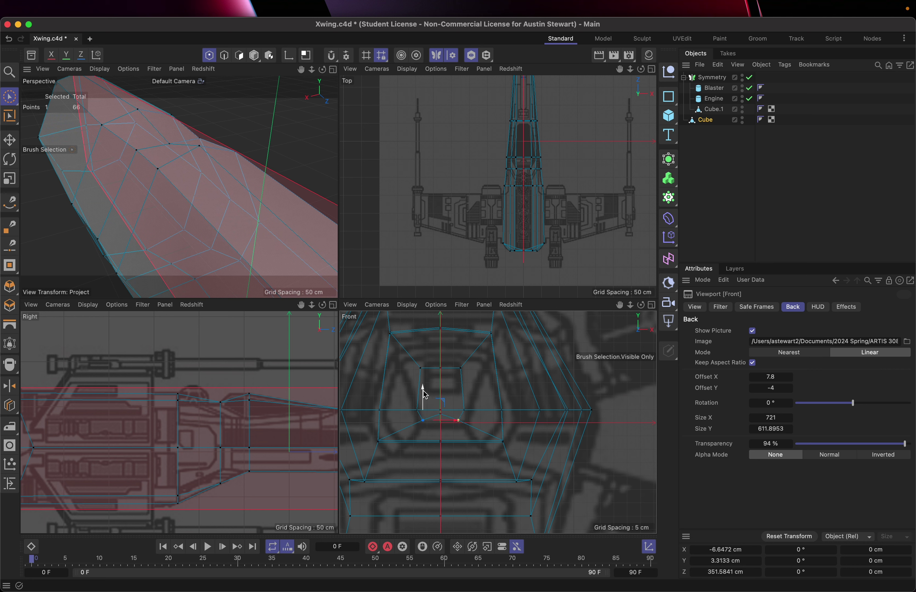
In the Right view, move the nose tip's three upper points back about 8.5 cm to follow the blueprint outline.
scroll(266, 460, down, 5)
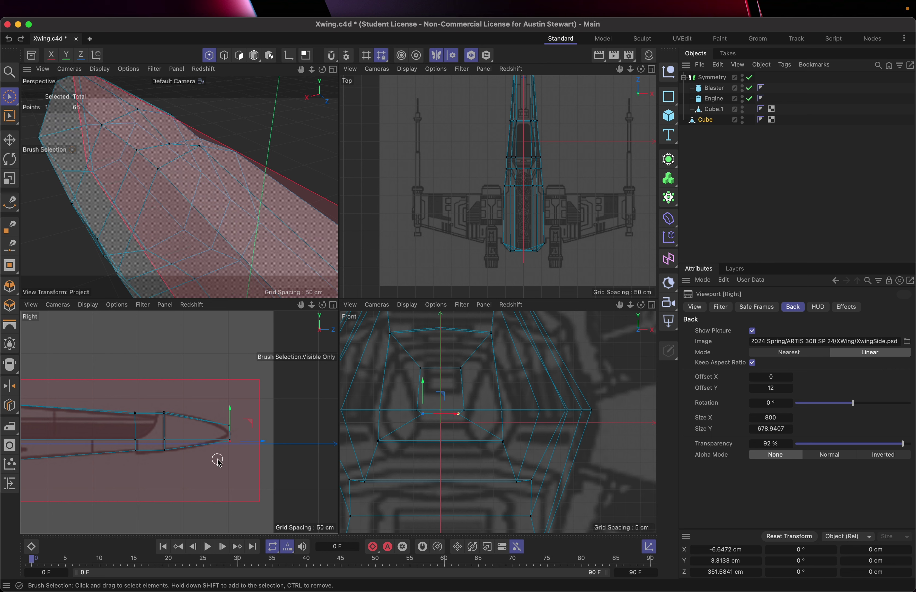
scroll(218, 461, up, 2)
scroll(208, 469, up, 6)
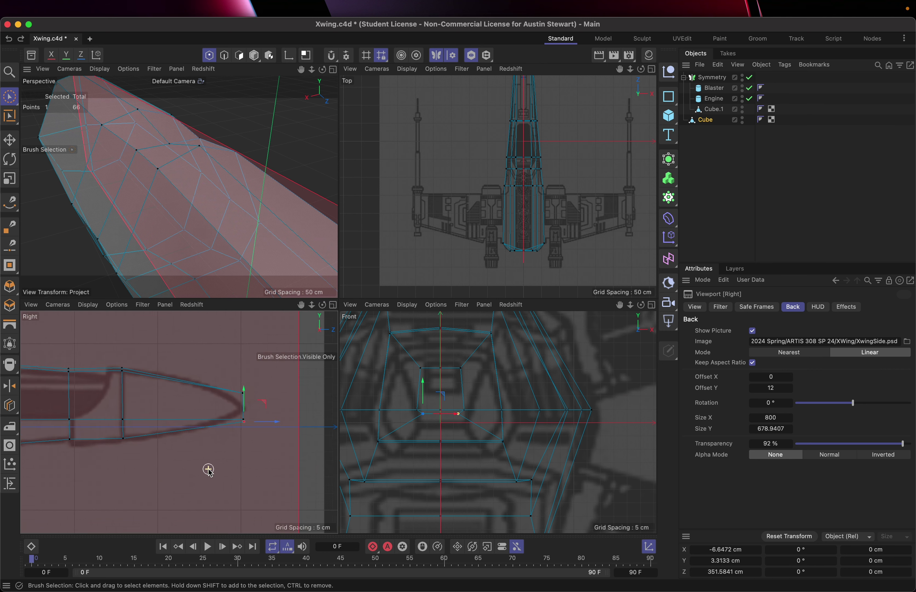
scroll(207, 469, up, 2)
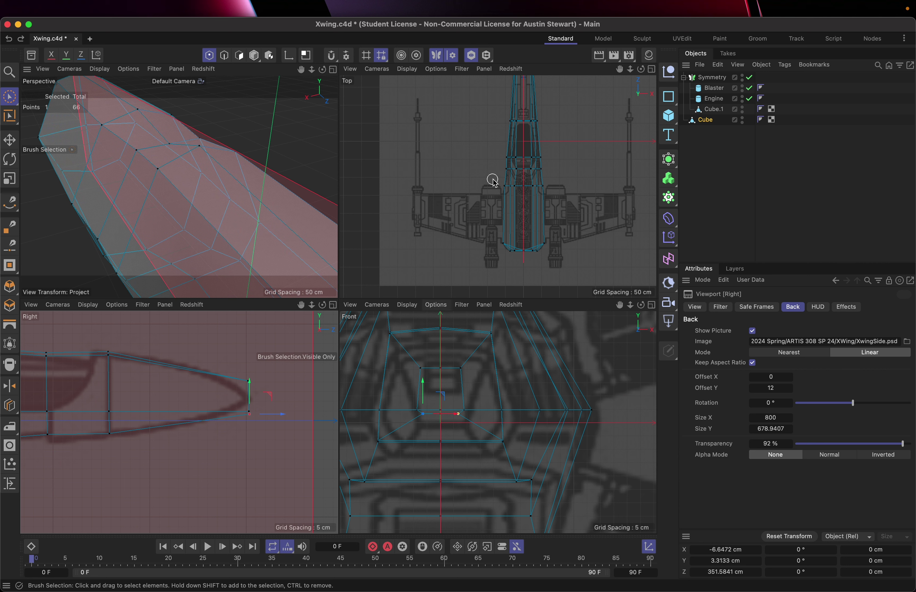
key(s)
scroll(479, 141, up, 5)
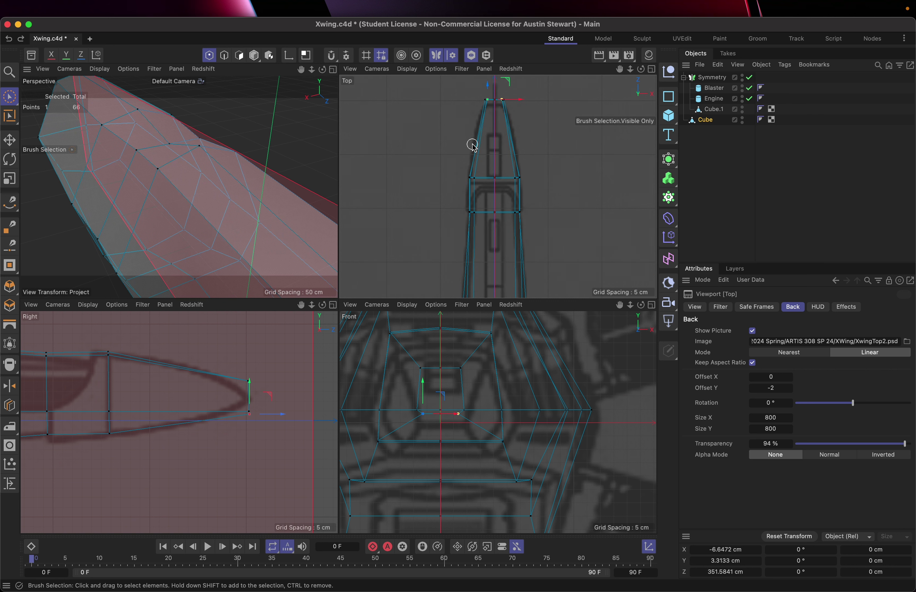
scroll(472, 146, down, 6)
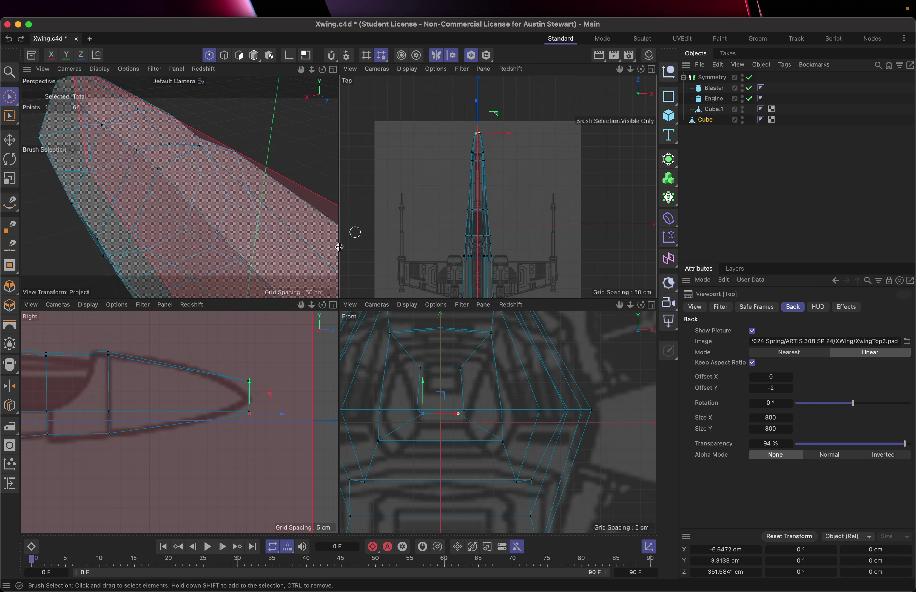
click(249, 381)
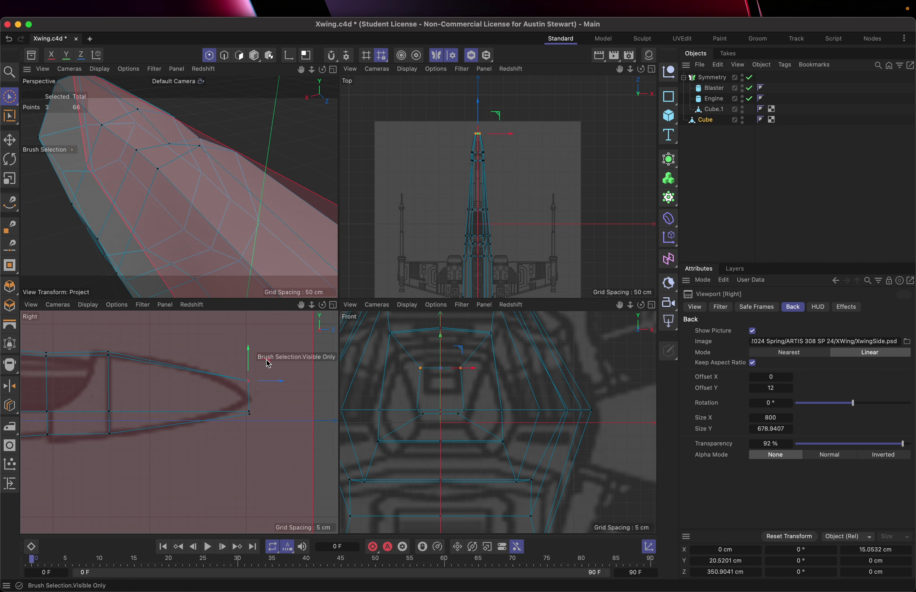
drag(271, 364, 253, 365)
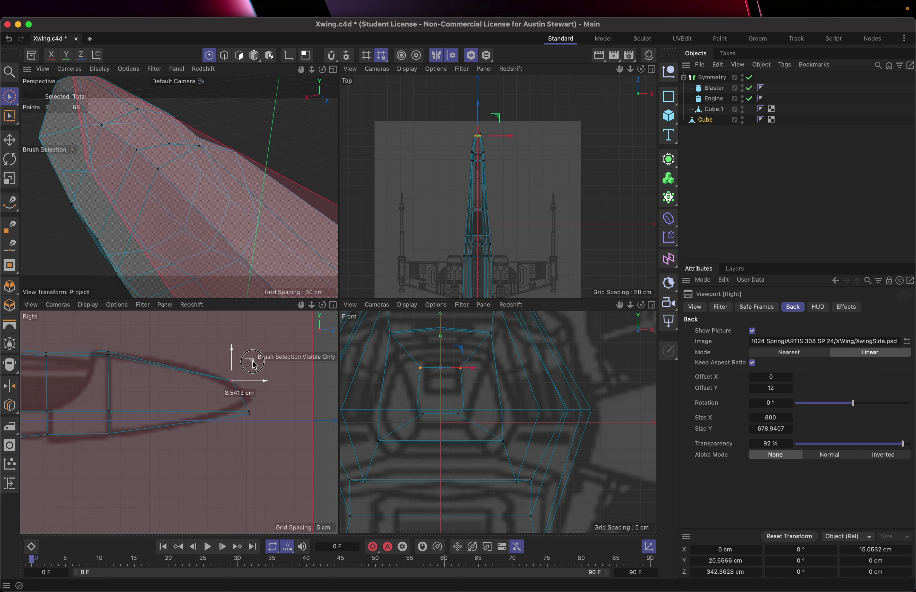
key(Escape)
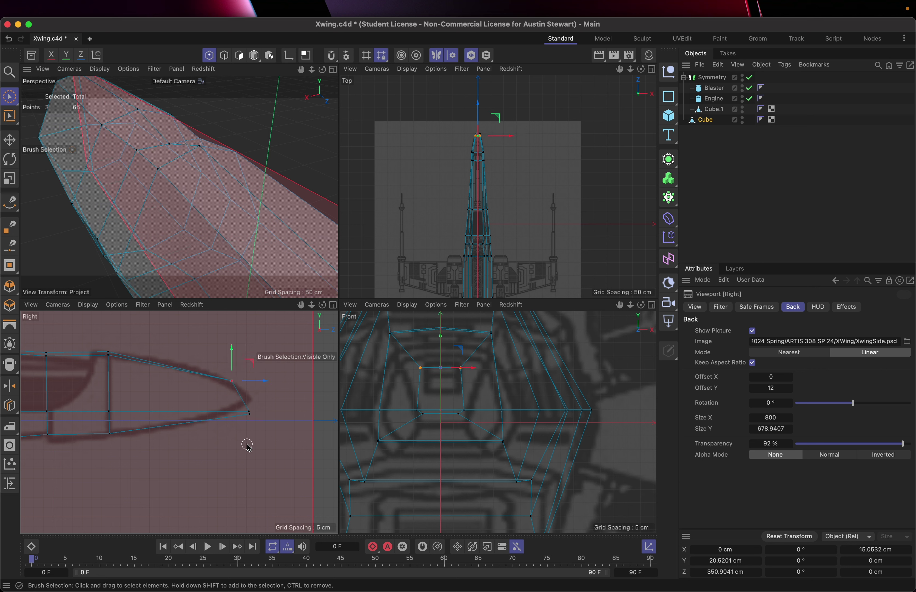
Raise the nose tip's middle points to the blueprint's tip and move its three lower points to about Y 5.1 cm, Z 344 cm.
click(249, 408)
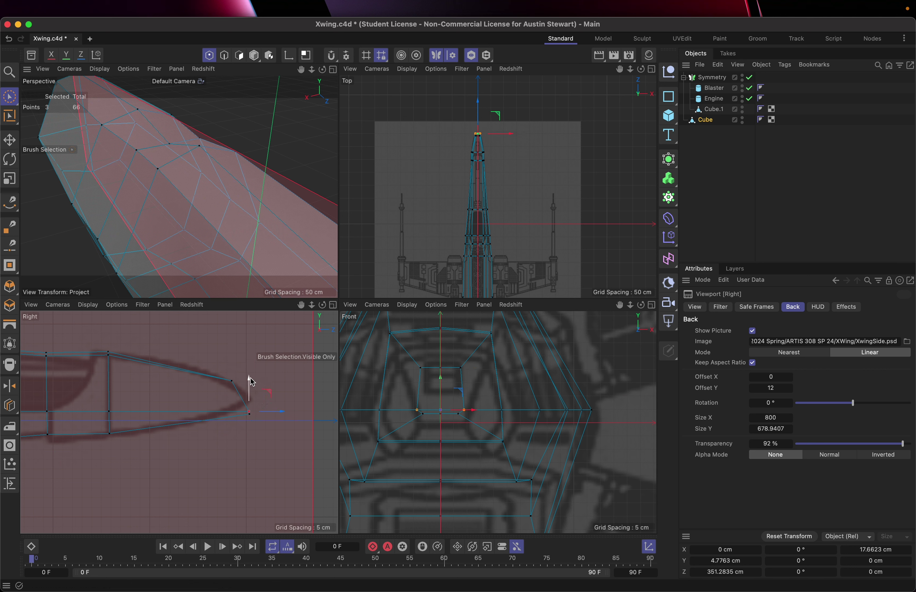
drag(249, 379, 249, 367)
key(Escape)
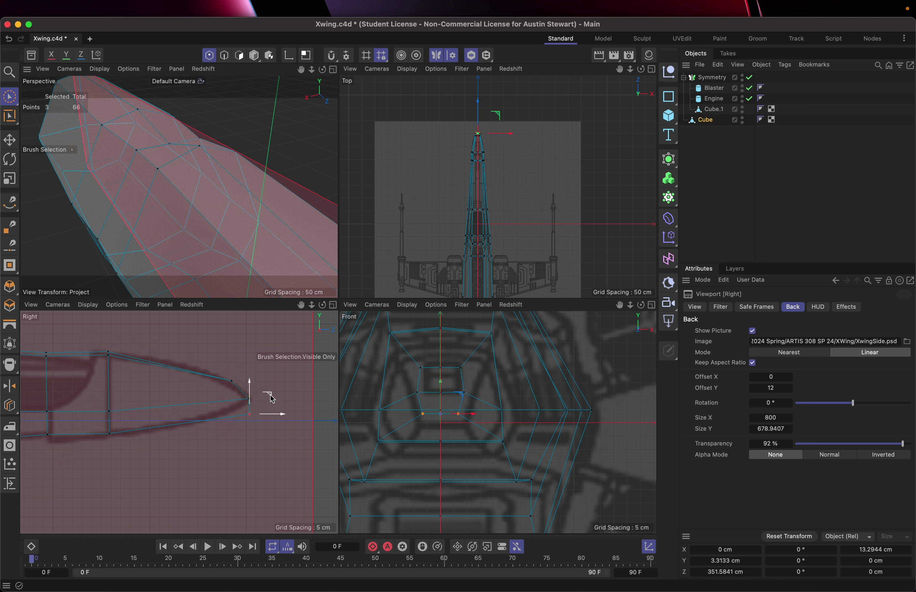
drag(269, 398, 254, 394)
scroll(208, 396, up, 4)
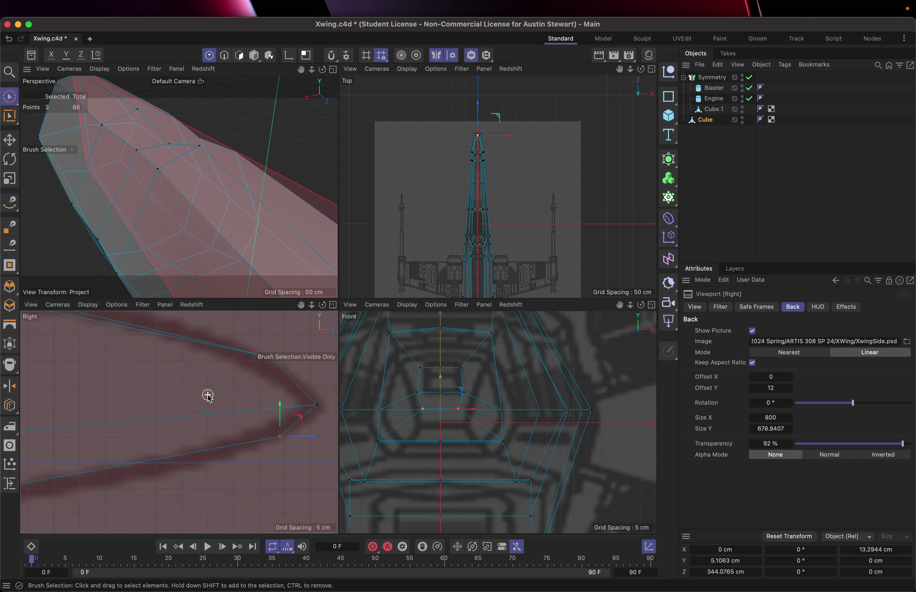
scroll(207, 396, down, 5)
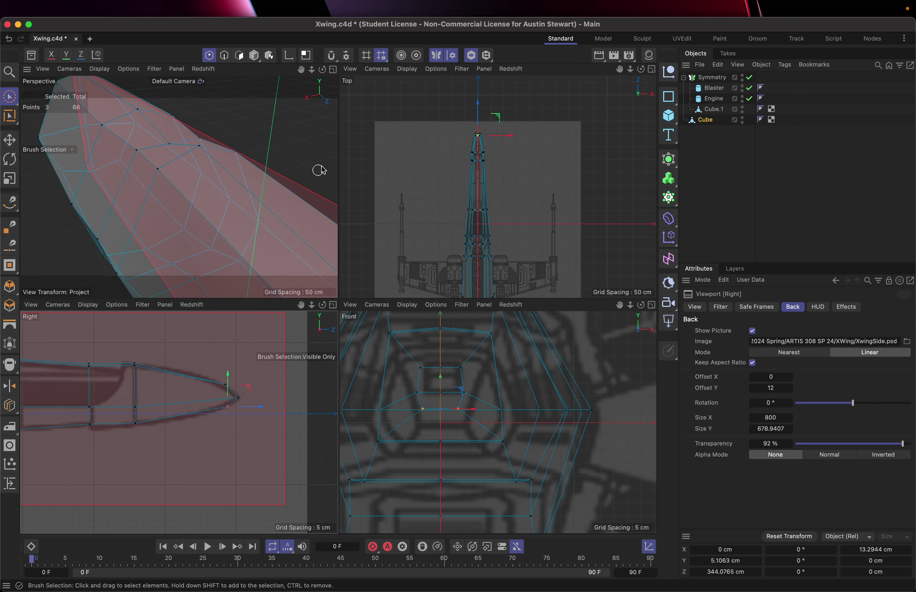
Enlarge the Perspective view, clear the point selection and inspect the fuselage's shape from the side.
click(333, 69)
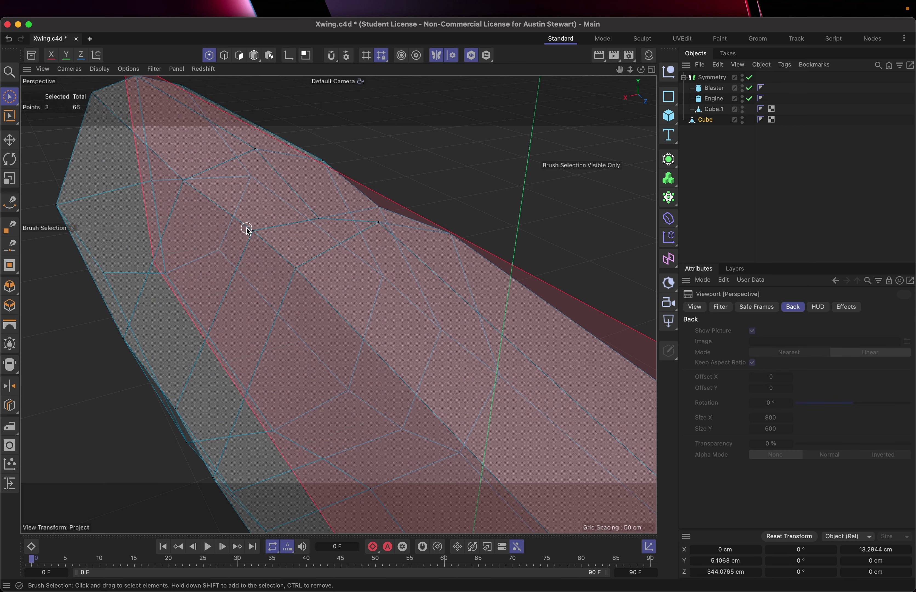
scroll(246, 228, down, 8)
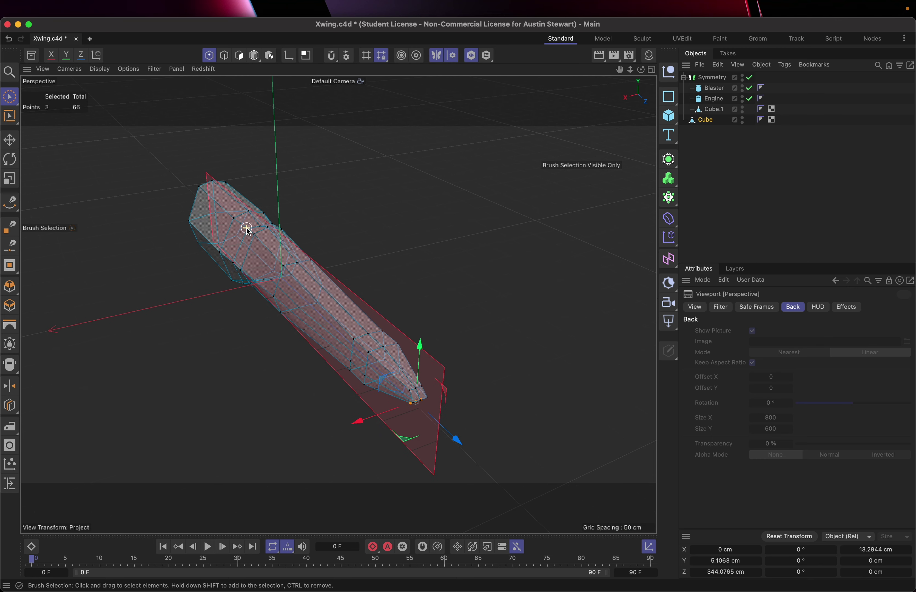
click(347, 340)
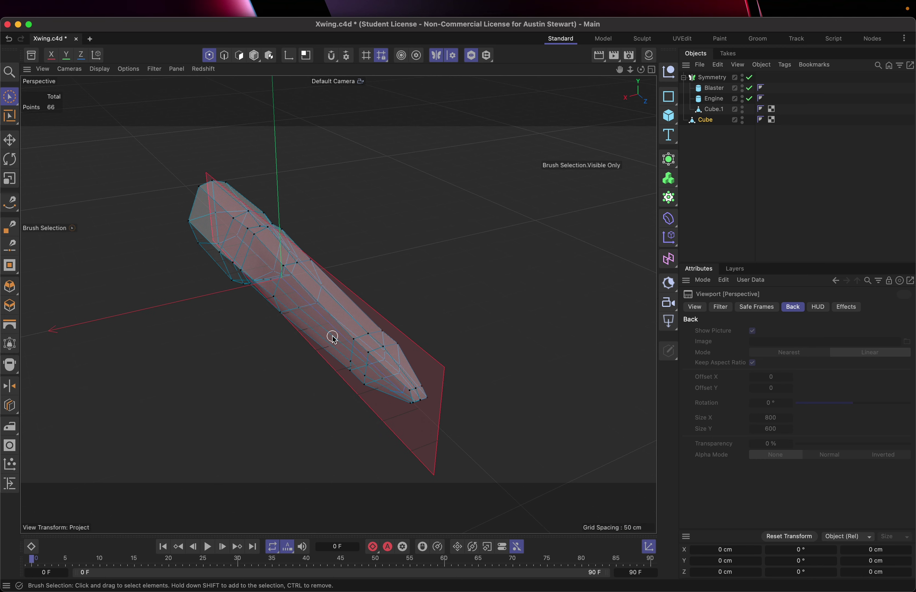
alt+drag(430, 321, 239, 350)
scroll(198, 276, up, 5)
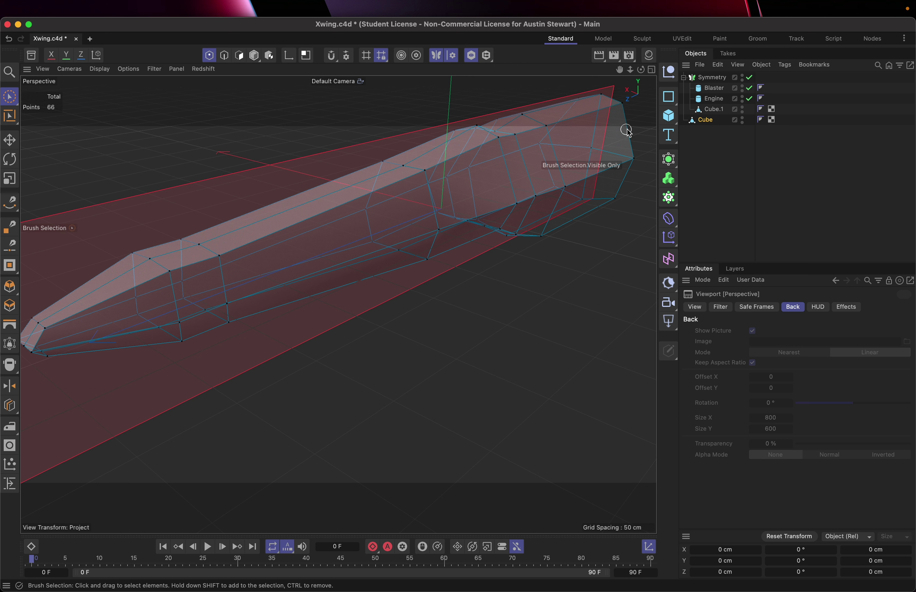
Enlarge the Front view to compare the whole fuselage mesh with the blueprint, and return to the four-view layout.
click(652, 73)
click(653, 308)
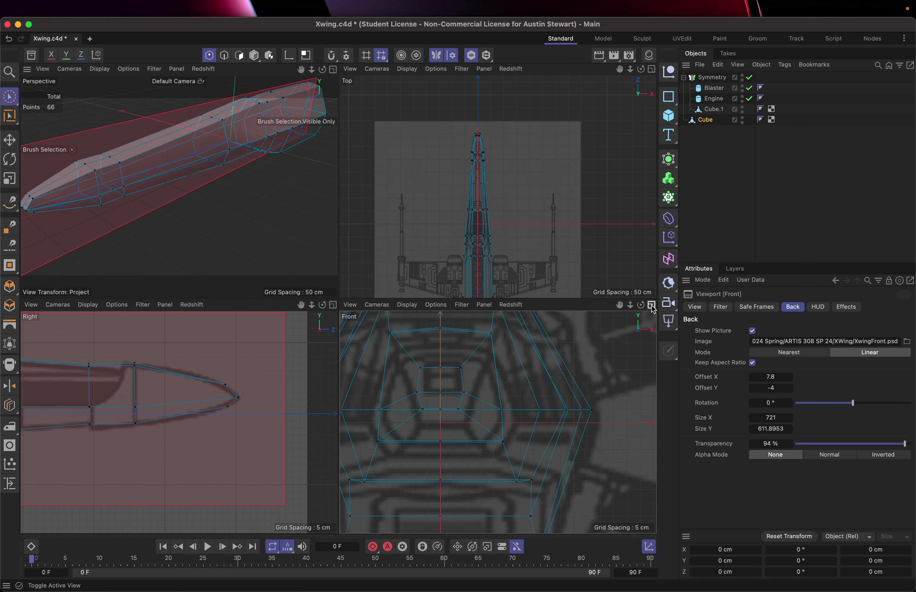
click(652, 306)
scroll(483, 377, down, 6)
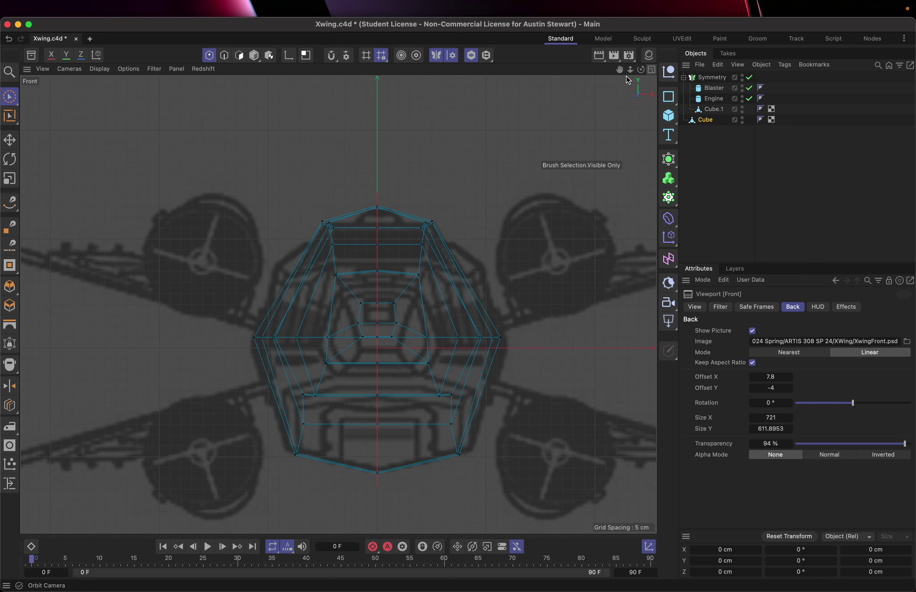
click(651, 71)
Check the nose in the Perspective view and compare the fuselage's full side profile with the blueprint in an enlarged Right view.
click(246, 223)
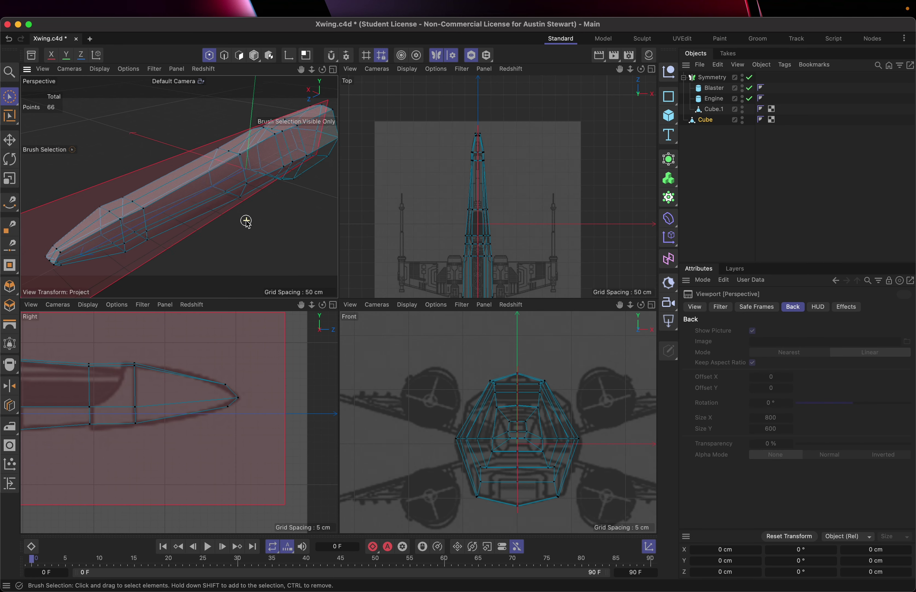
scroll(246, 222, up, 5)
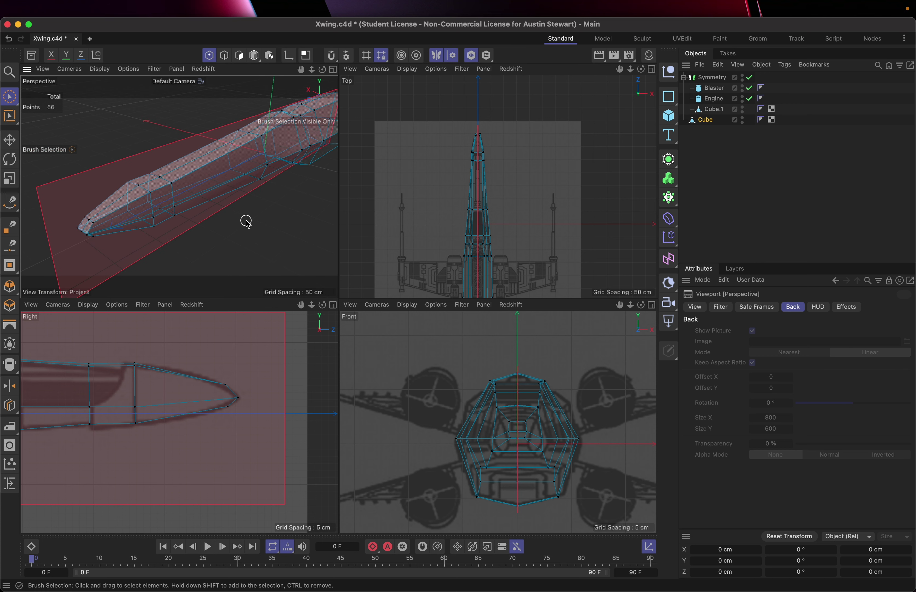
scroll(247, 222, up, 2)
click(333, 305)
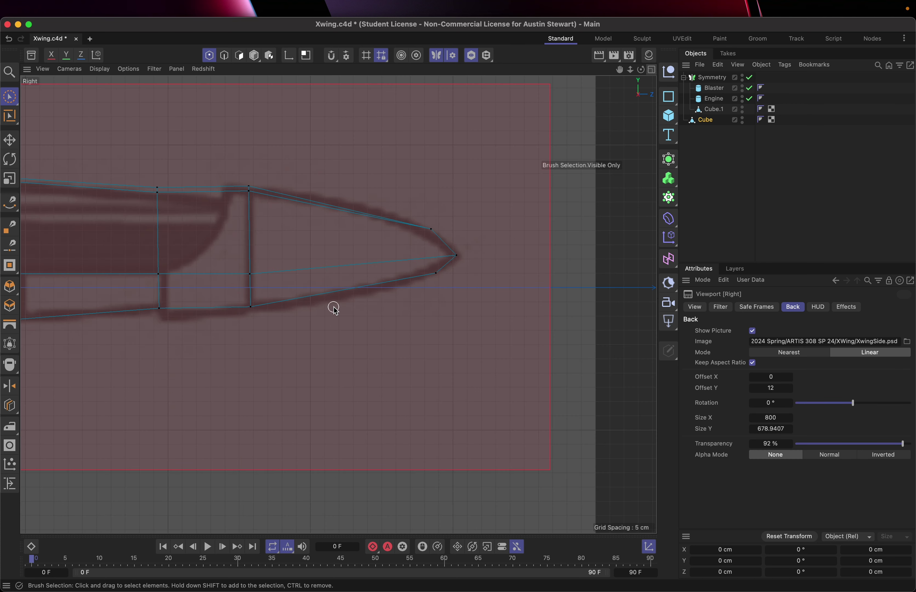
scroll(296, 369, down, 6)
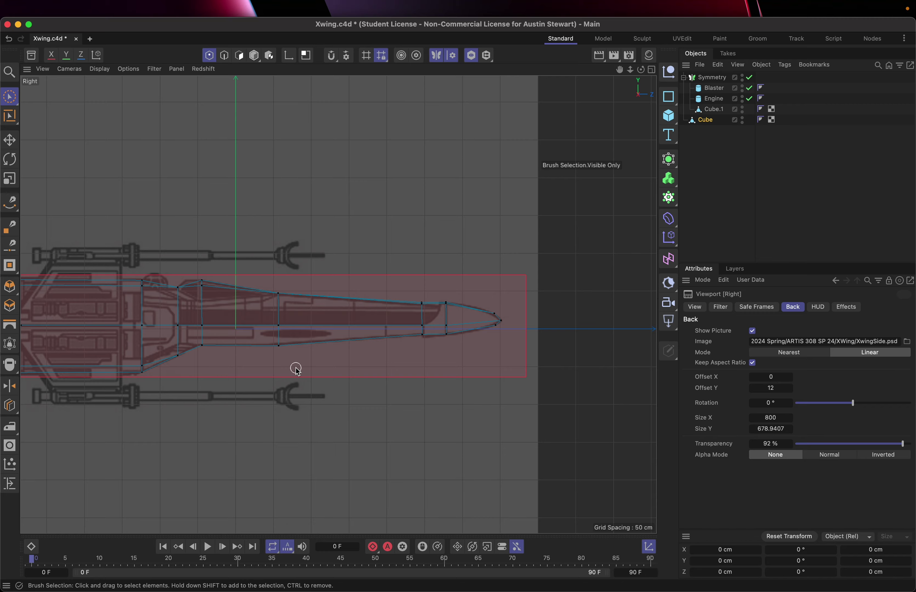
scroll(296, 370, left, 5)
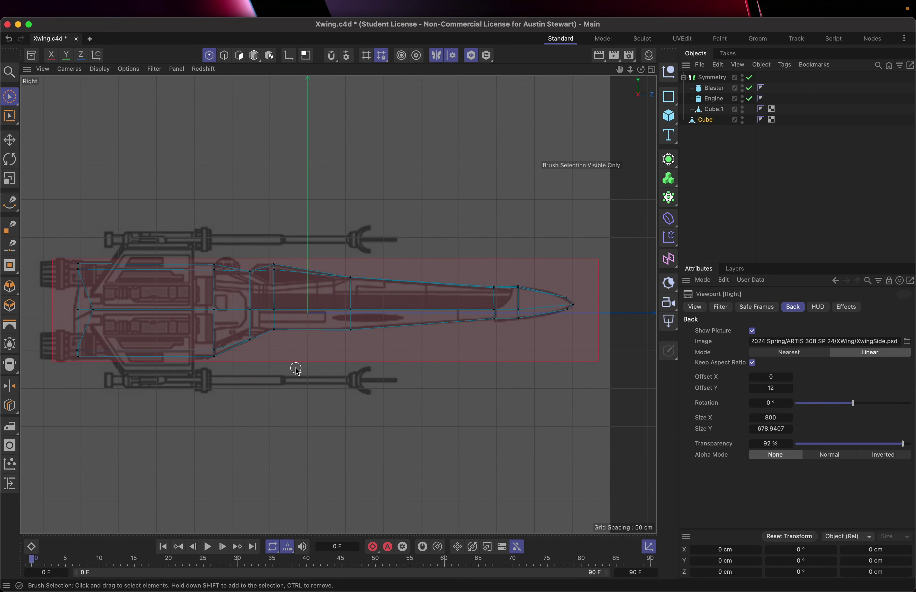
Compare the fuselage's side profile from rear to nose tip with the blueprint in the Right view, and activate Line Cut.
scroll(297, 369, up, 3)
scroll(296, 370, right, 3)
scroll(296, 369, up, 3)
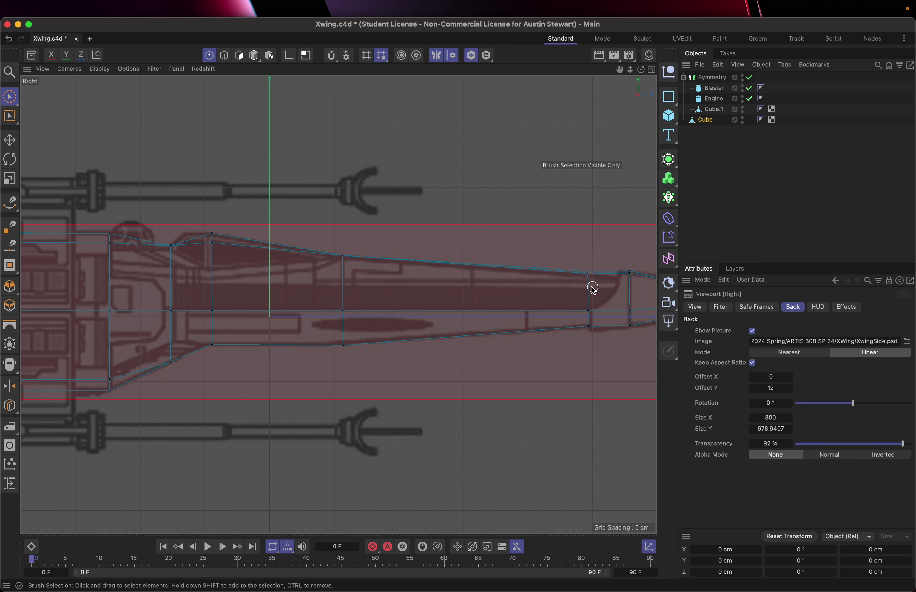
scroll(445, 288, right, 6)
scroll(444, 288, up, 1)
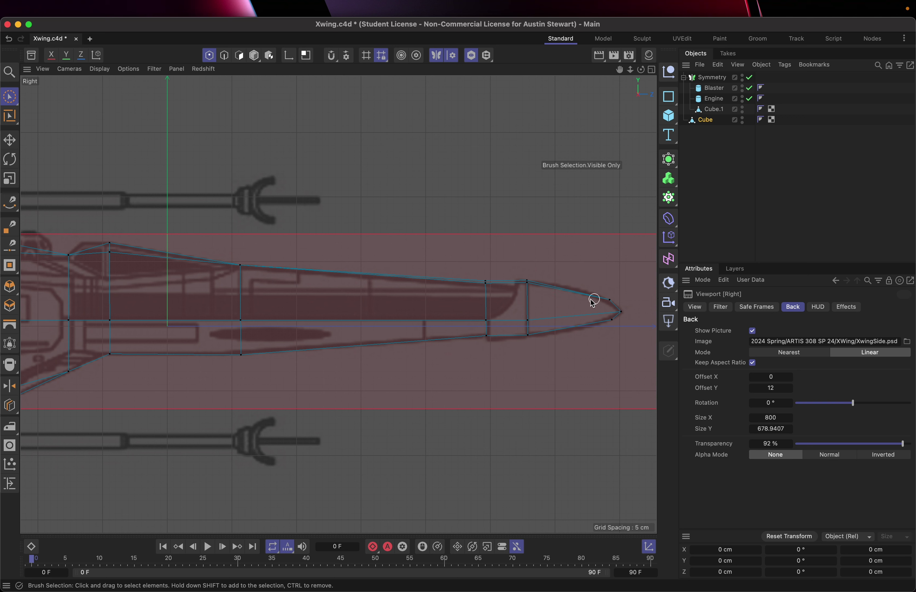
scroll(260, 291, down, 10)
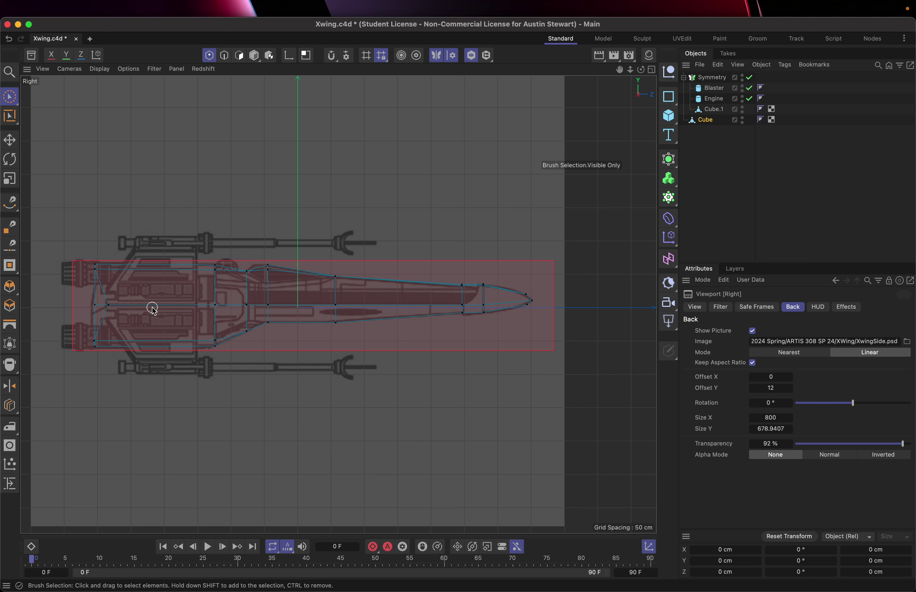
key(k)
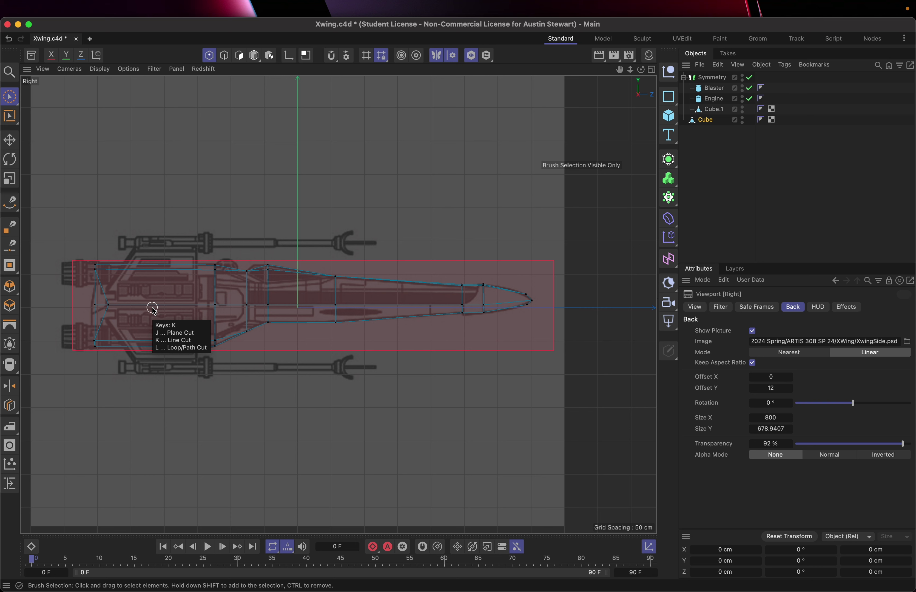
key(k)
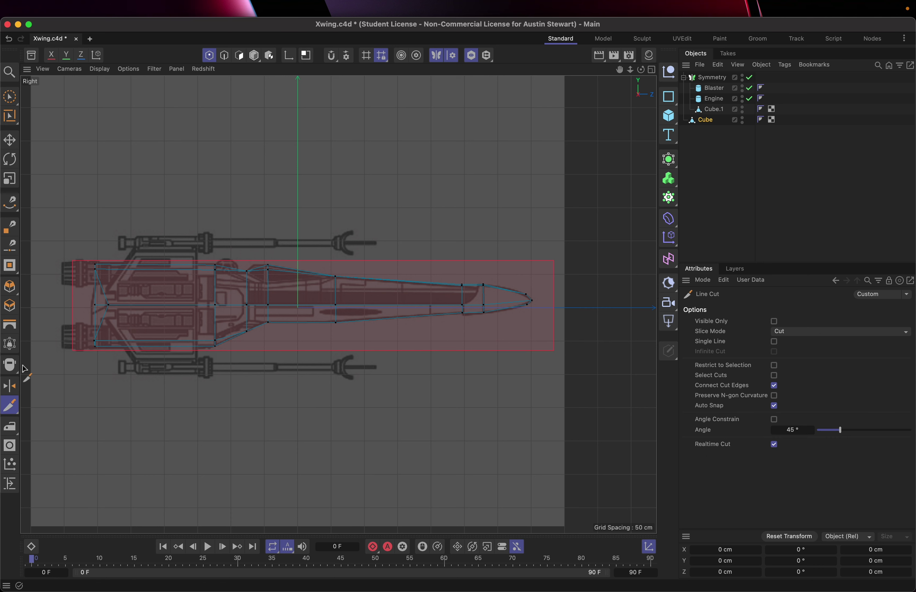
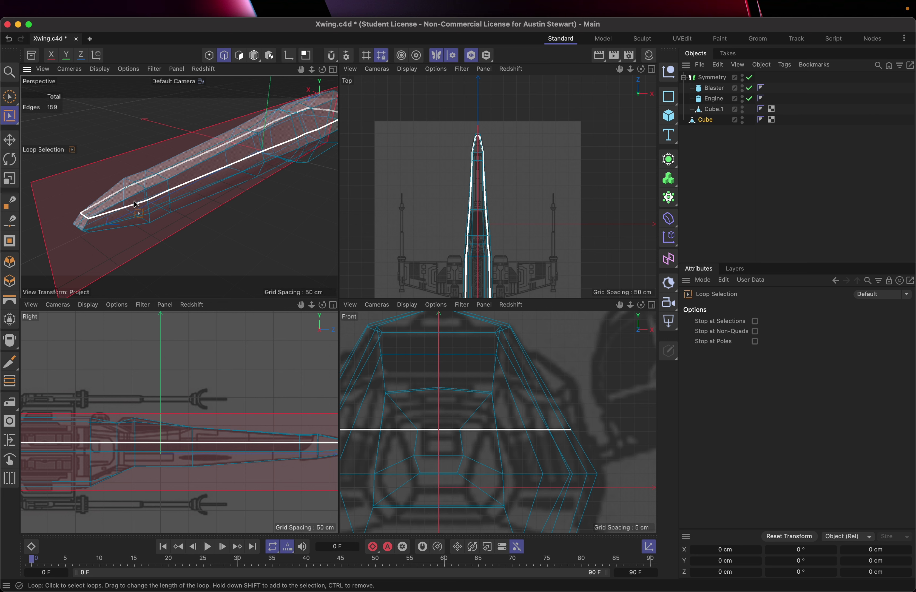
Select the horizontal edge loop running lengthwise around the upper fuselage and try to reposition it with Edge Slide.
click(134, 205)
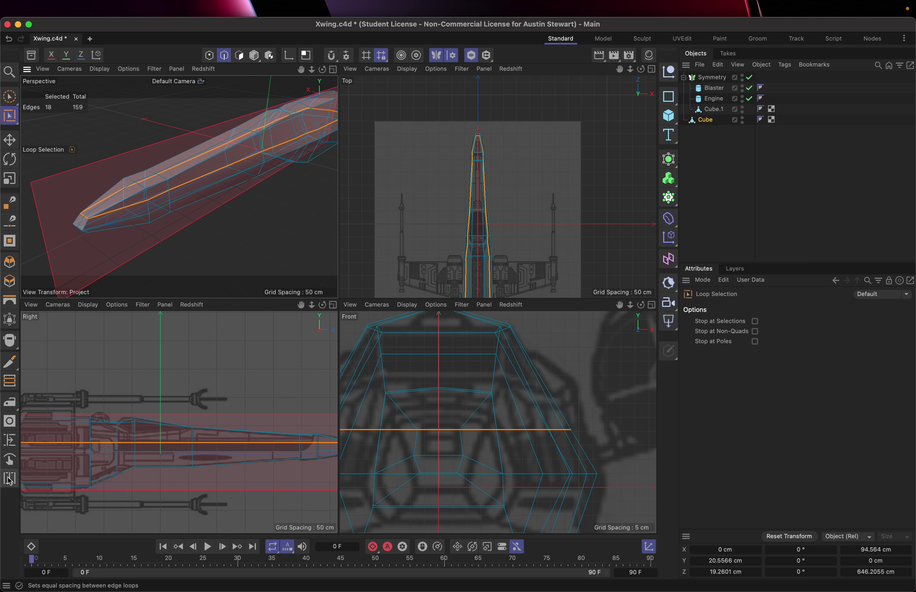
click(8, 442)
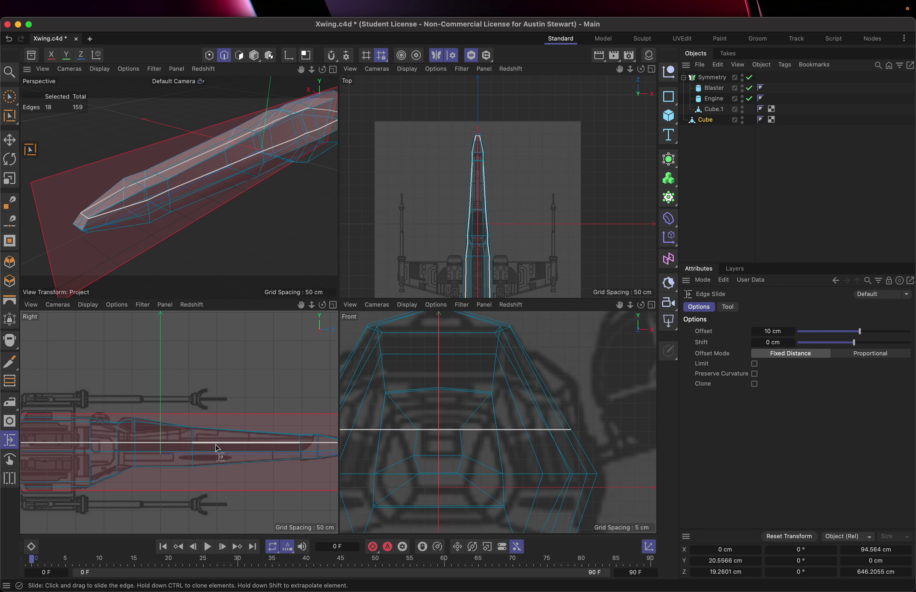
mouse_move(218, 449)
mouse_down()
mouse_move(219, 438)
mouse_move(227, 445)
mouse_up()
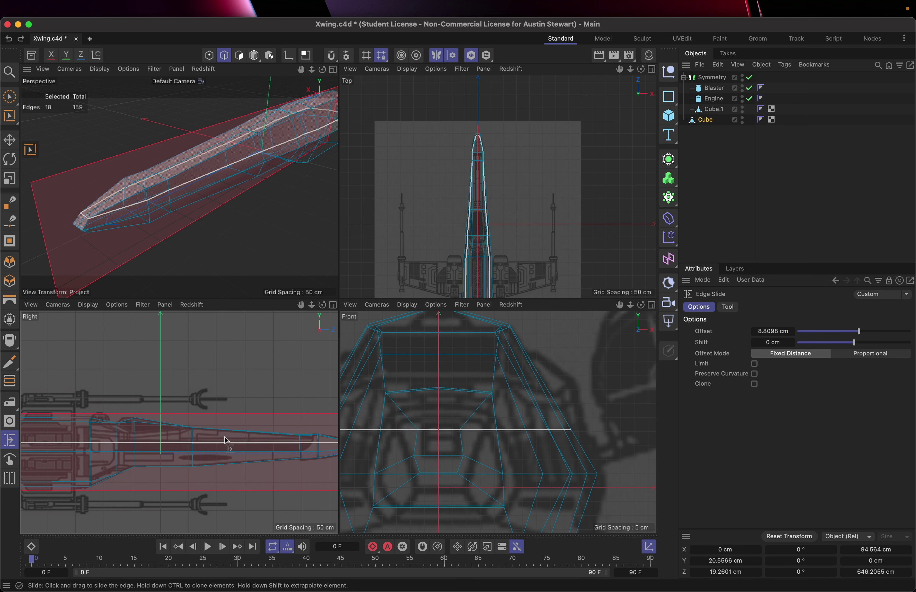
Redistribute the selected lengthwise edge loop between its neighbouring loops with Equal Spacing at about 76 % strength.
click(11, 480)
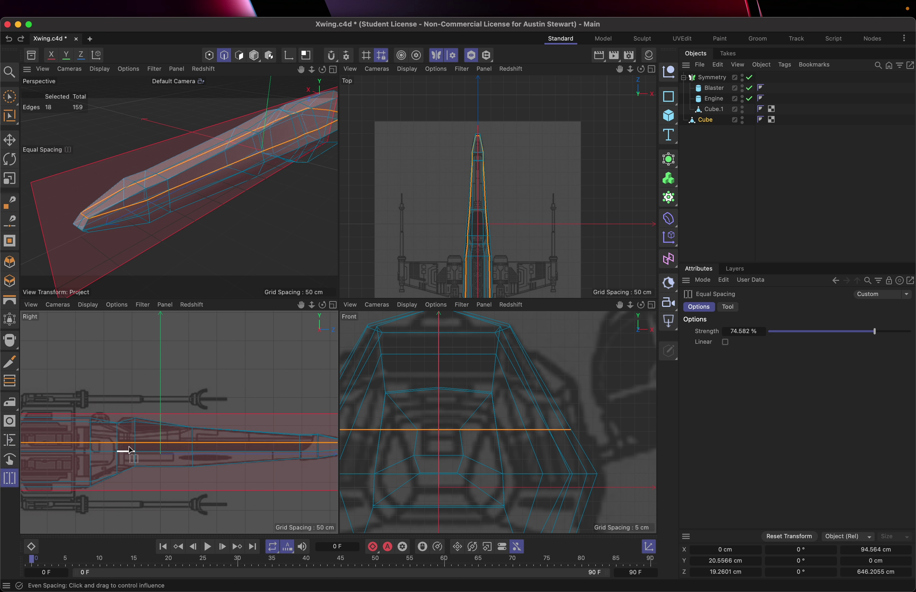
mouse_move(143, 445)
mouse_down()
mouse_move(128, 446)
mouse_move(155, 445)
mouse_up()
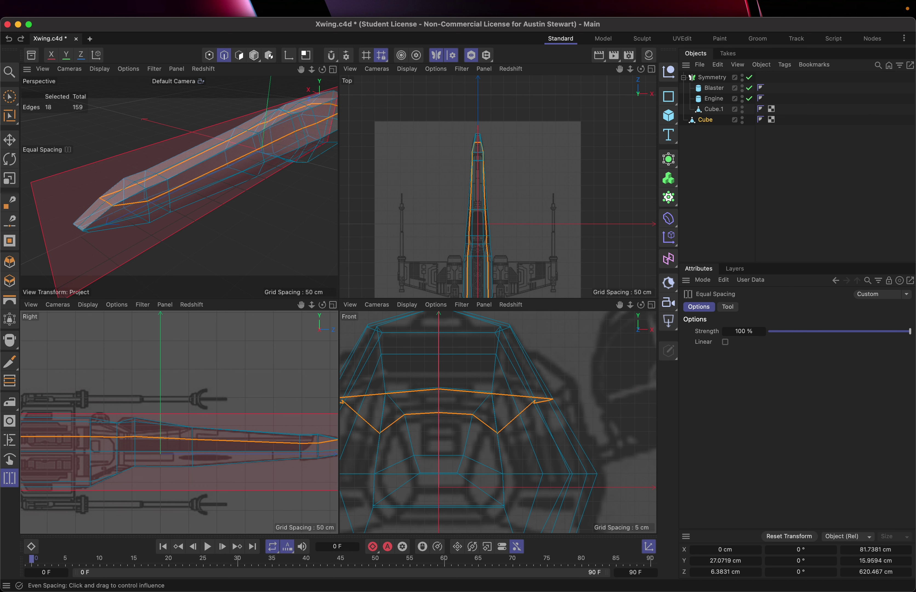
mouse_move(156, 445)
mouse_down()
mouse_move(106, 446)
mouse_move(156, 446)
mouse_up()
mouse_move(156, 445)
mouse_down()
mouse_move(128, 445)
mouse_move(147, 445)
mouse_up()
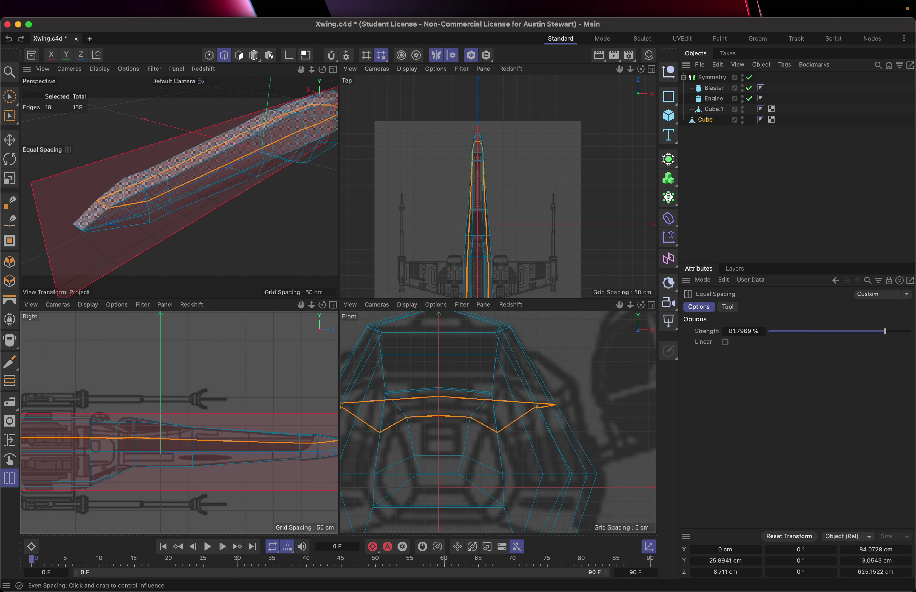
drag(147, 445, 156, 446)
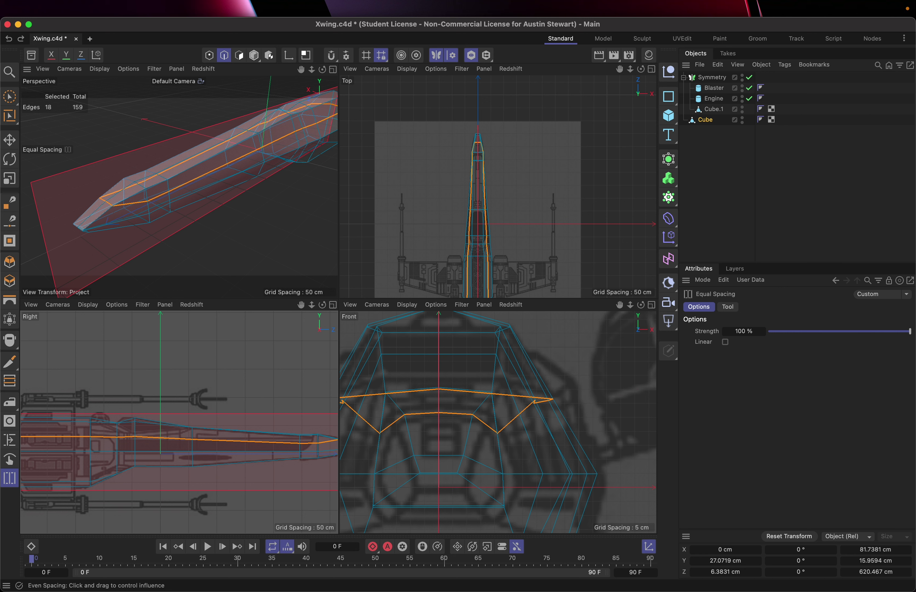
drag(157, 445, 144, 445)
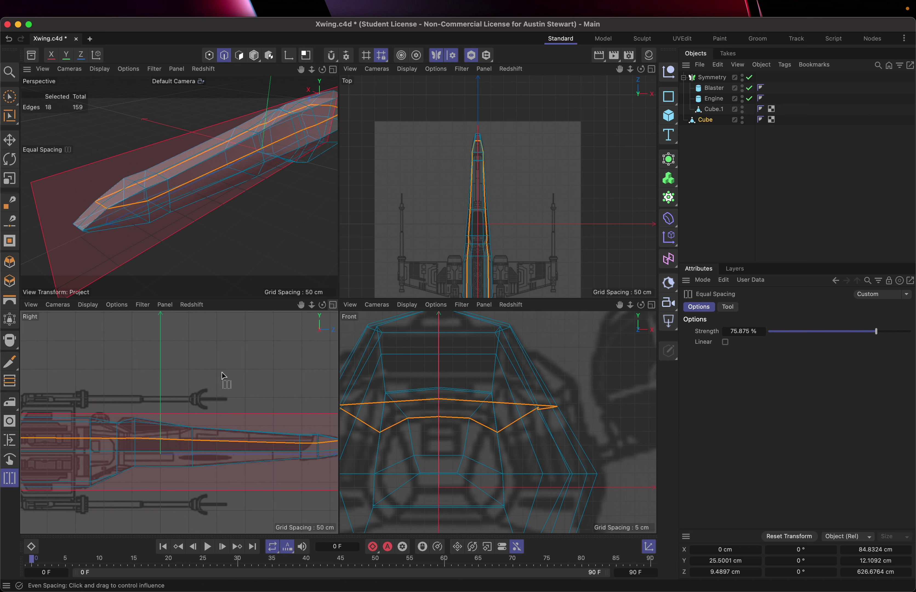
Brush-select only the loop's edges along both sides of the rear fuselage, leaving out the short edges at the tail end.
scroll(194, 396, down, 4)
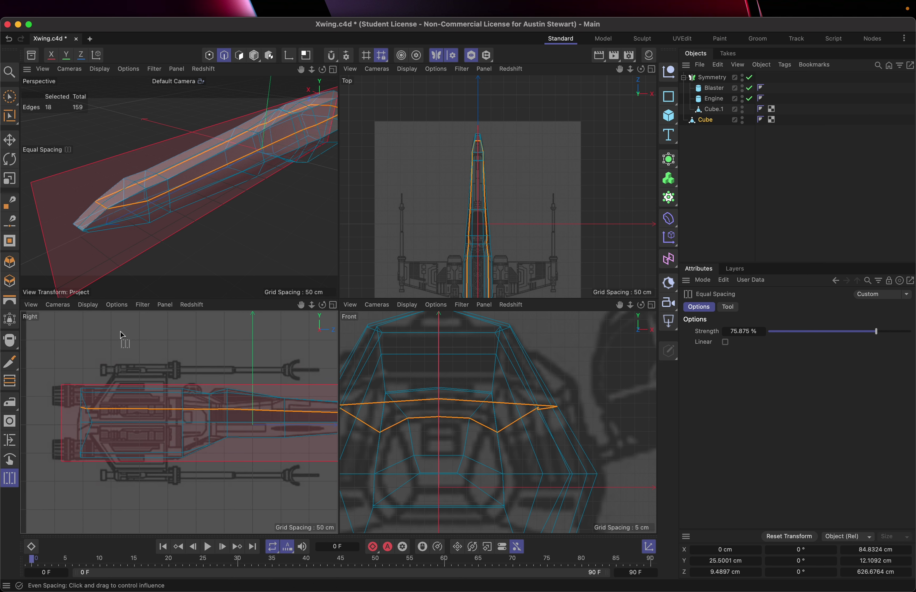
click(10, 97)
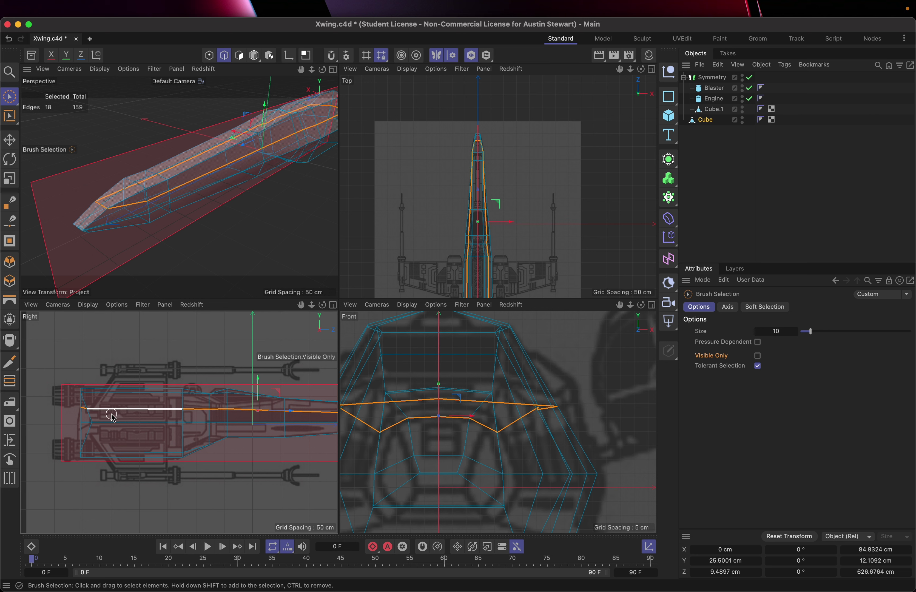
scroll(112, 416, up, 4)
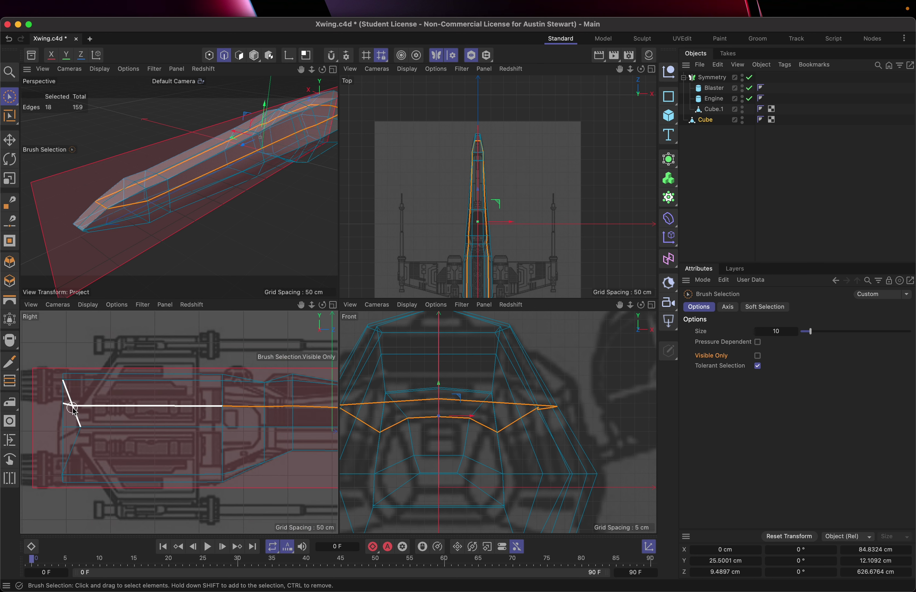
click(112, 408)
shift+click(241, 409)
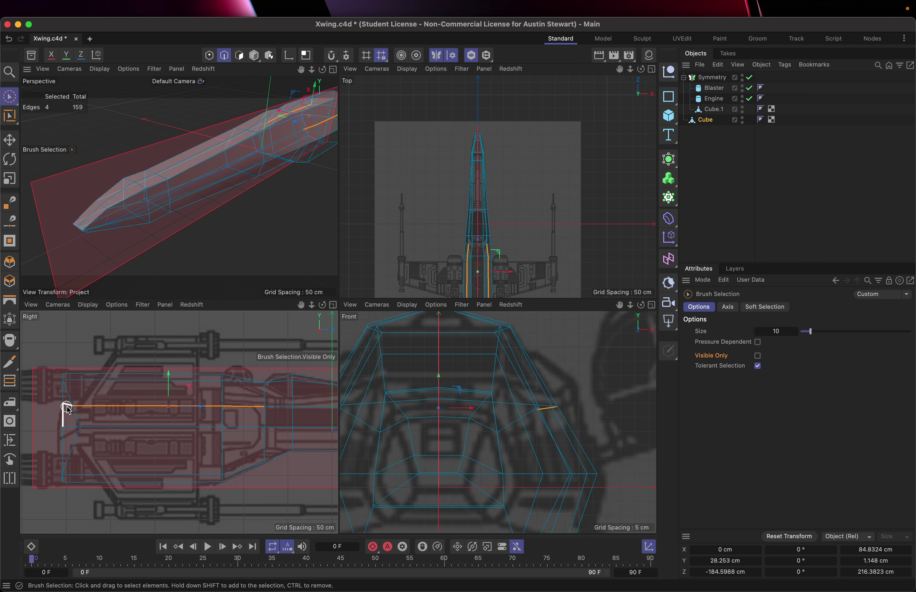
scroll(69, 409, up, 6)
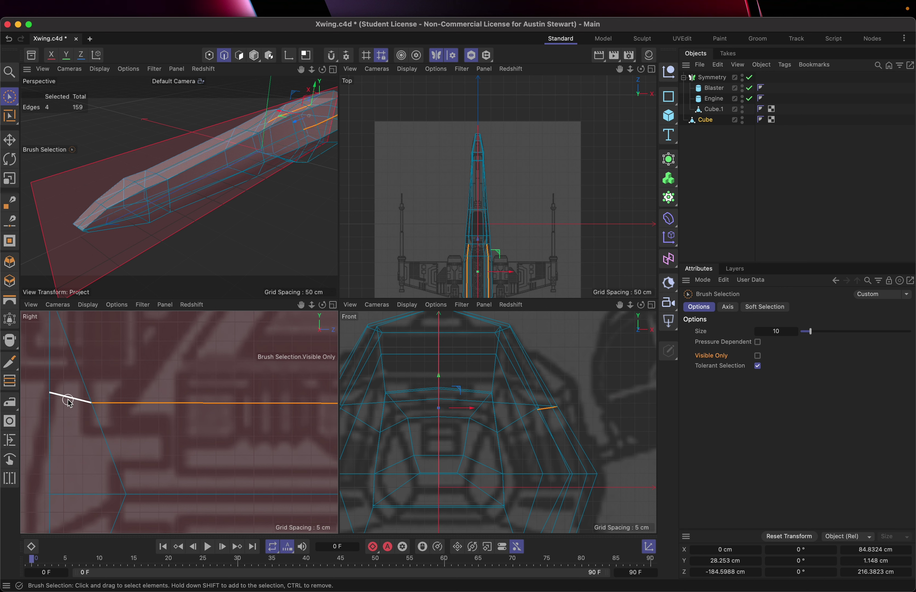
shift+click(70, 402)
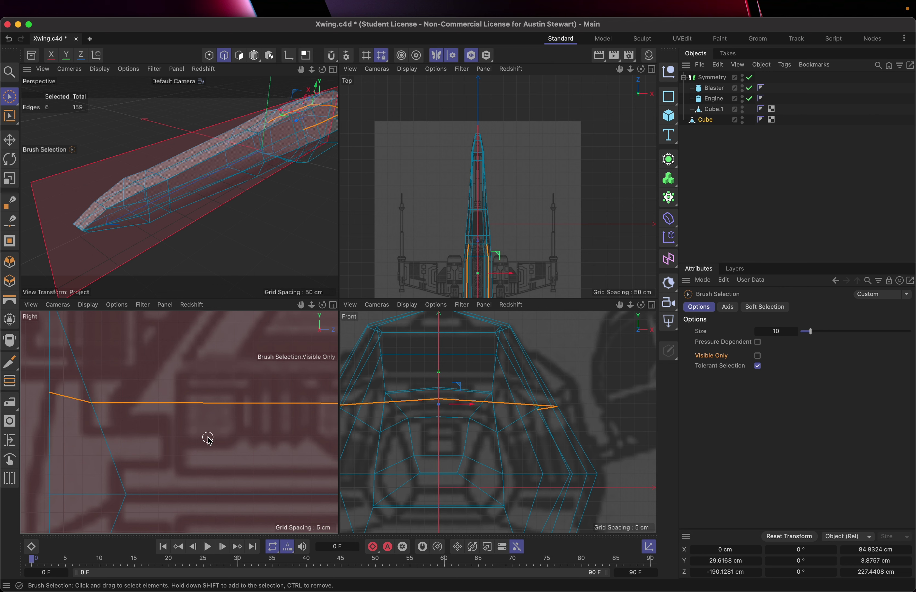
scroll(207, 439, down, 6)
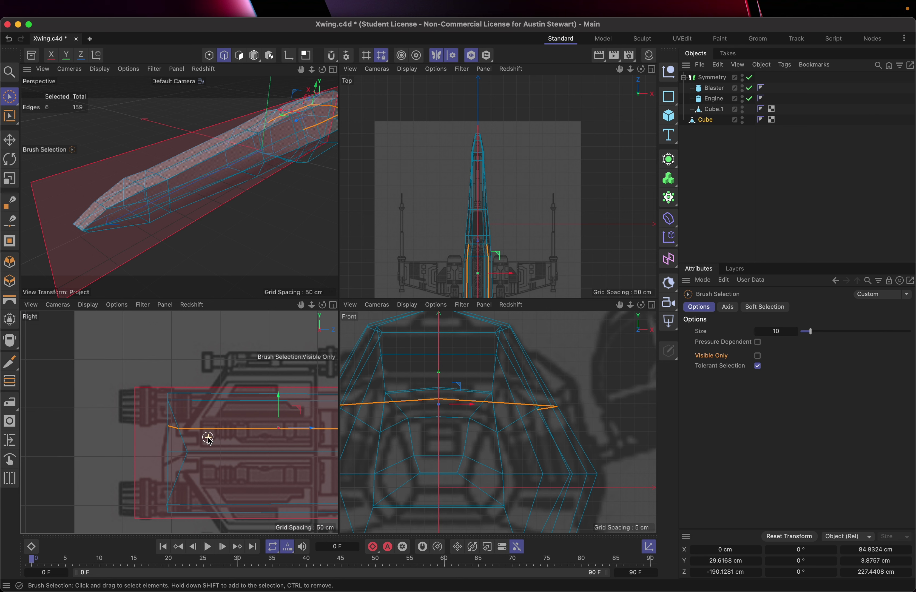
scroll(208, 439, down, 3)
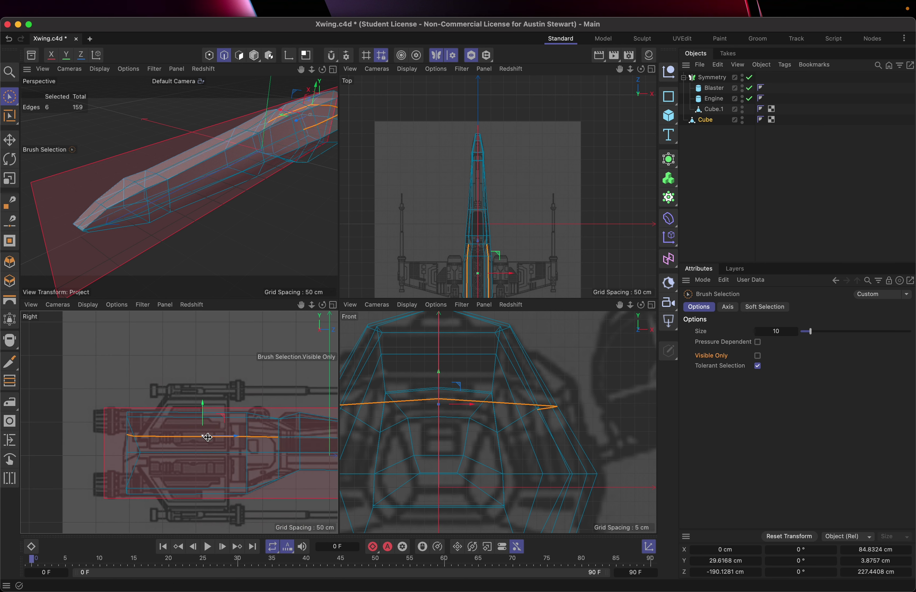
ctrl+click(127, 436)
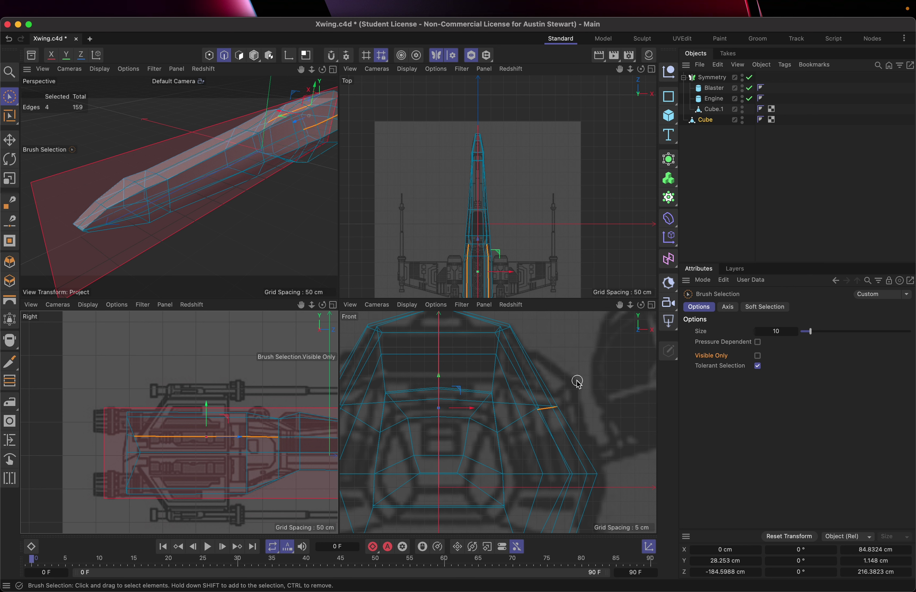
Switch to point editing and select just the loop's three points along one side of the rear fuselage.
click(208, 56)
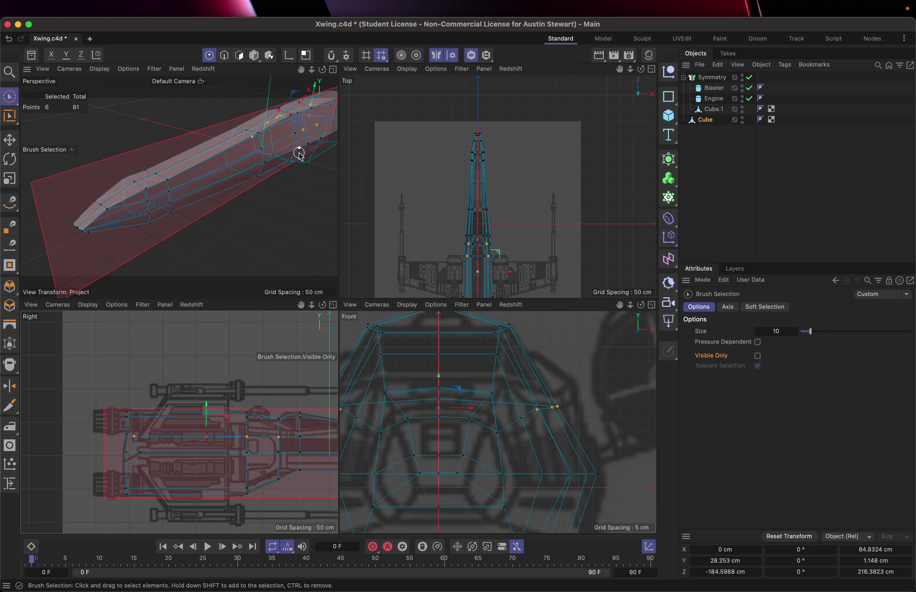
alt+drag(300, 154, 299, 154)
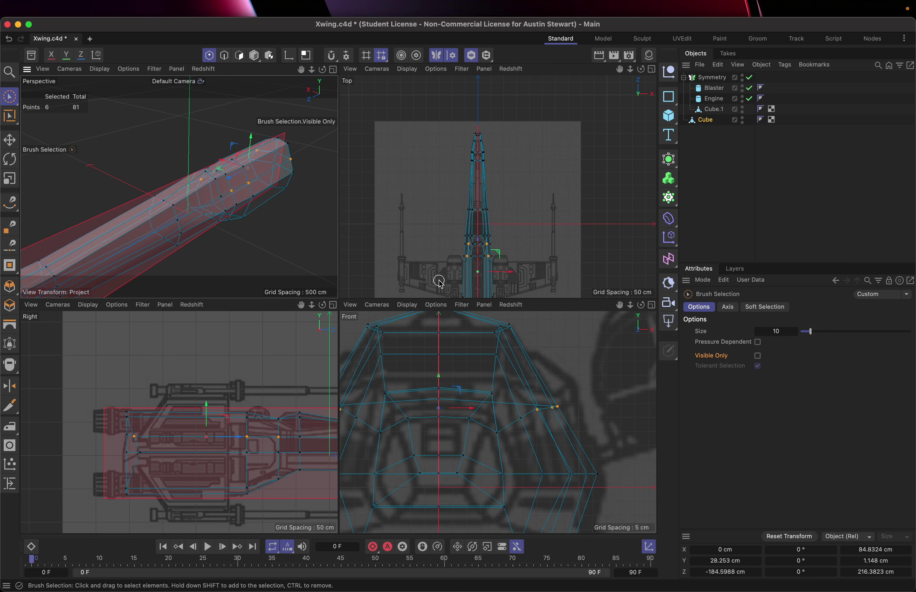
scroll(470, 423, down, 4)
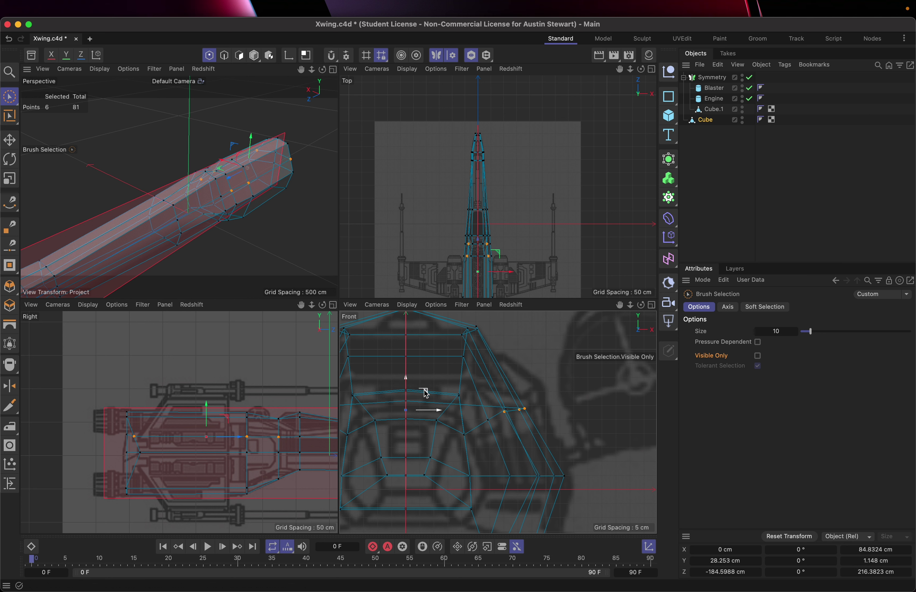
click(506, 416)
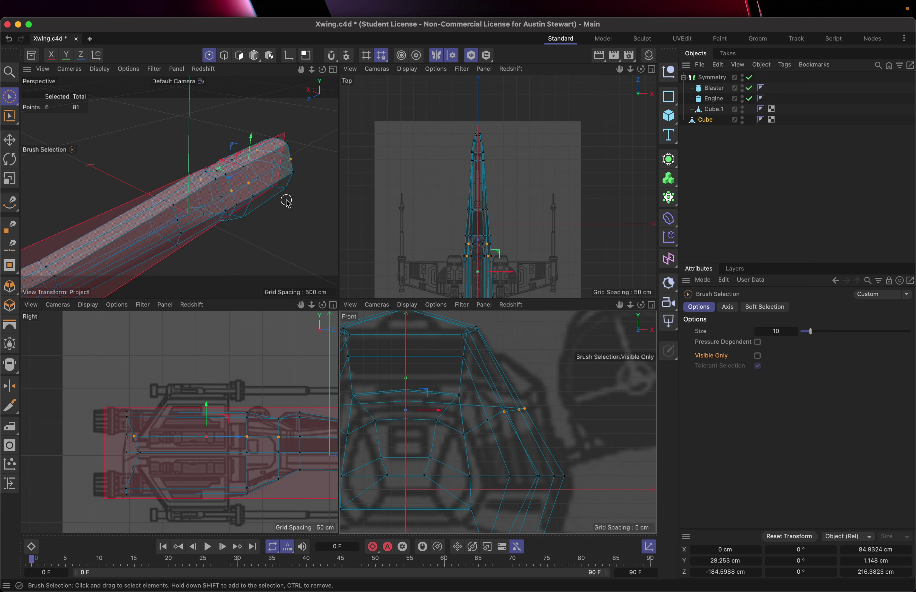
scroll(287, 201, down, 5)
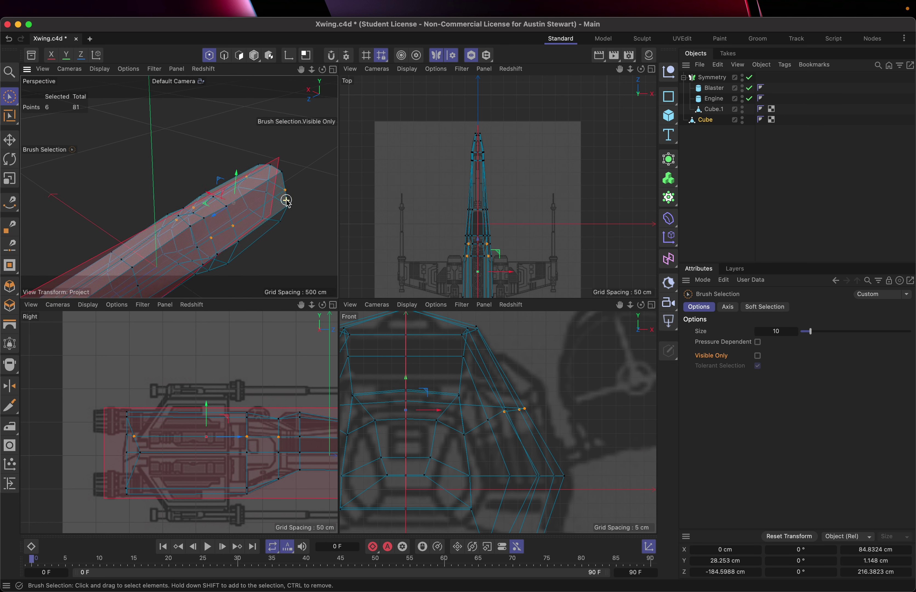
scroll(286, 201, down, 2)
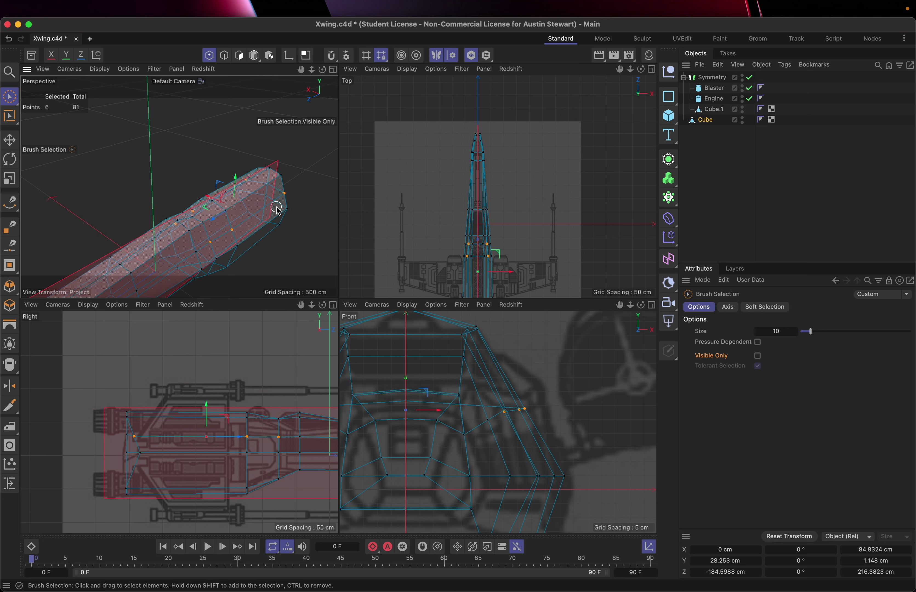
scroll(277, 208, up, 3)
scroll(278, 207, down, 3)
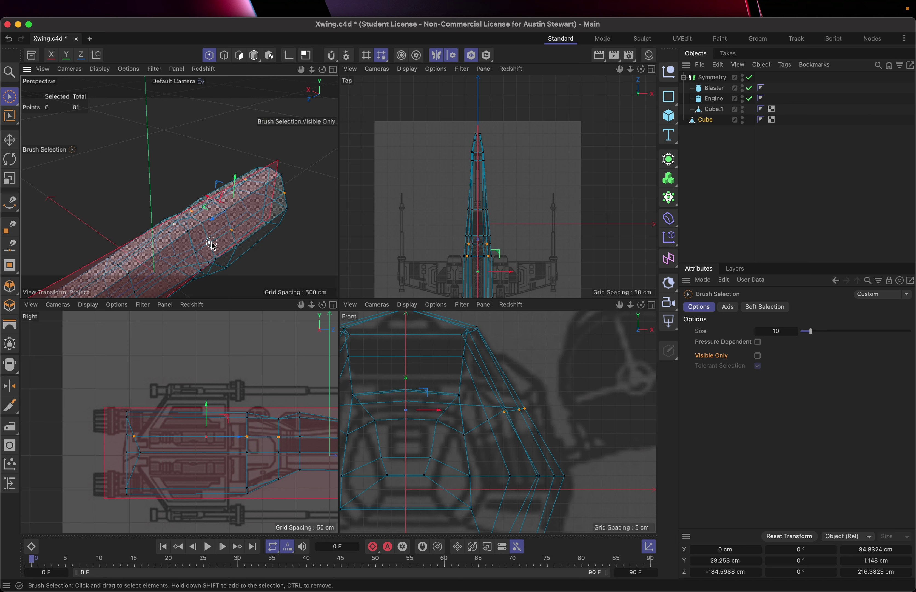
click(212, 246)
shift+click(231, 233)
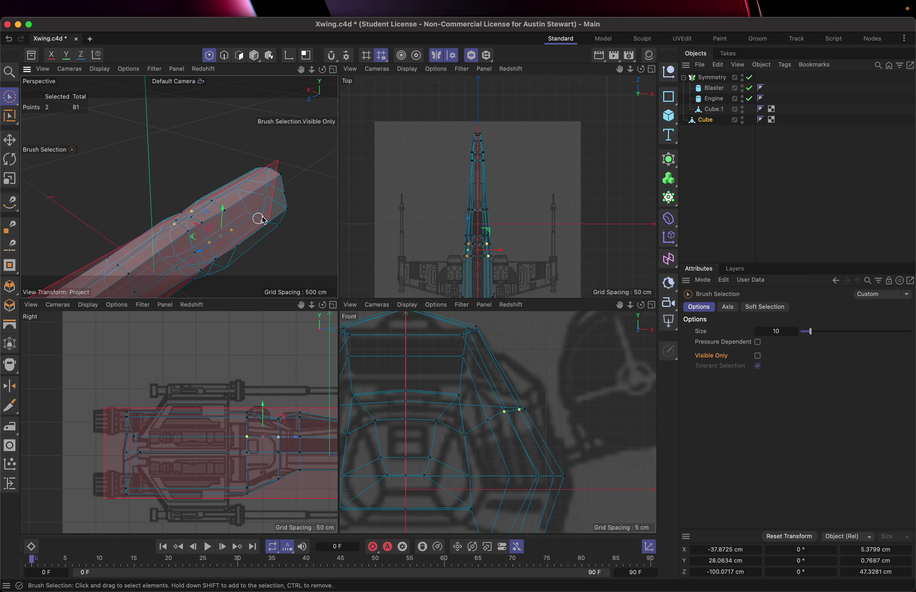
shift+click(286, 196)
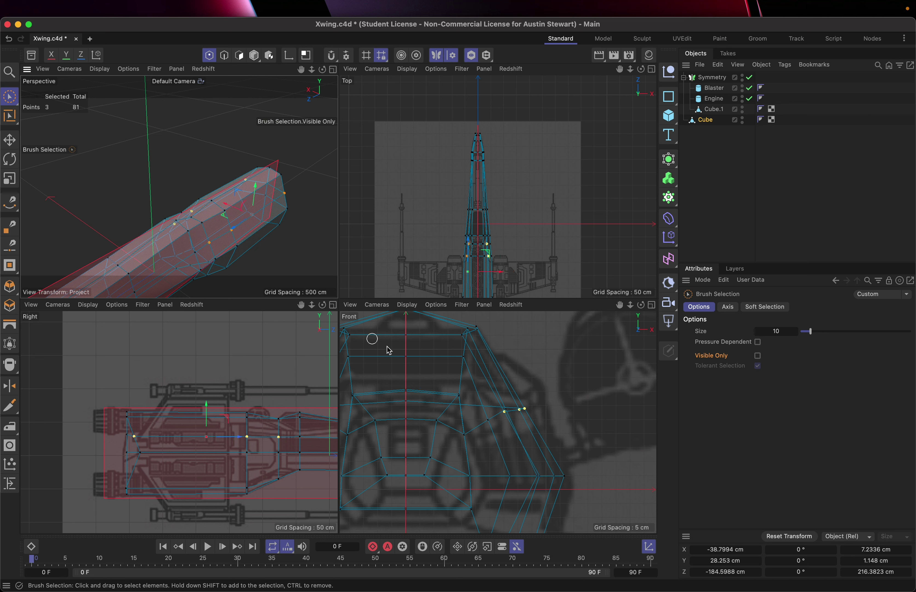
Move the three rear side points up and outward in the Front view to about X -42.4 cm, Y 37.5 cm, matching the blueprint.
key(super+shift+z)
key(super+shift+z)
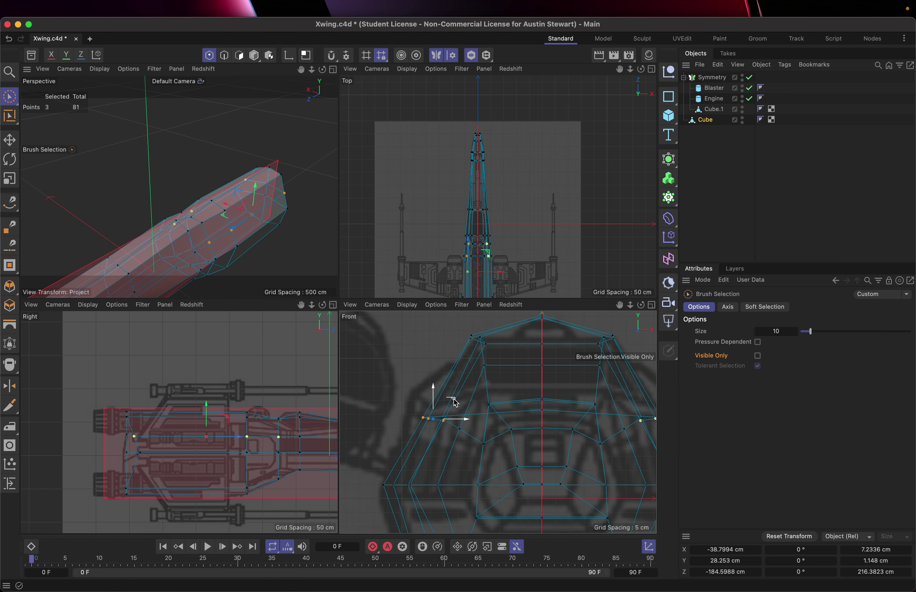
drag(454, 399, 445, 376)
key(Escape)
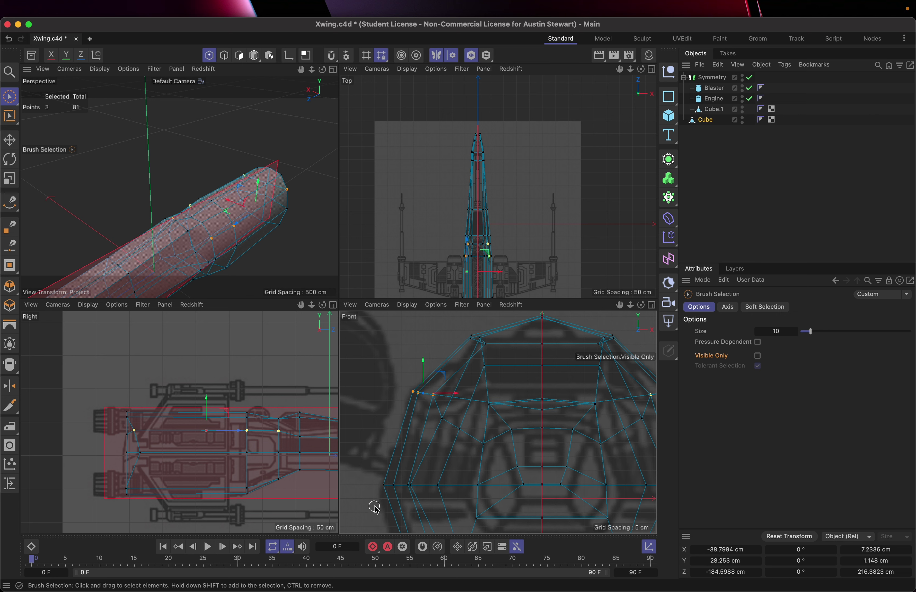
key(super+shift+z)
scroll(406, 474, up, 3)
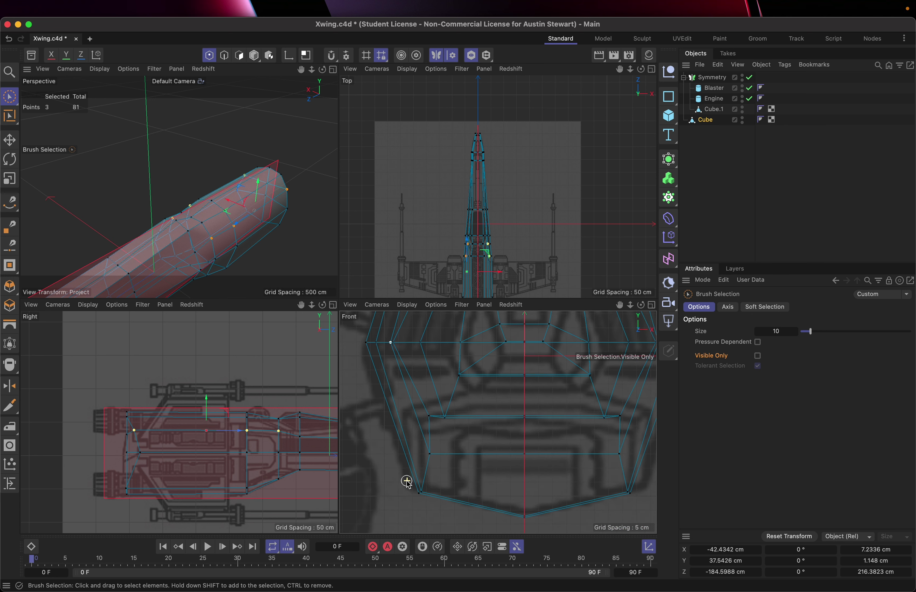
Examine the fuselage mesh in the Front view and from both sides, below and ahead in the Perspective view.
scroll(407, 482, right, 5)
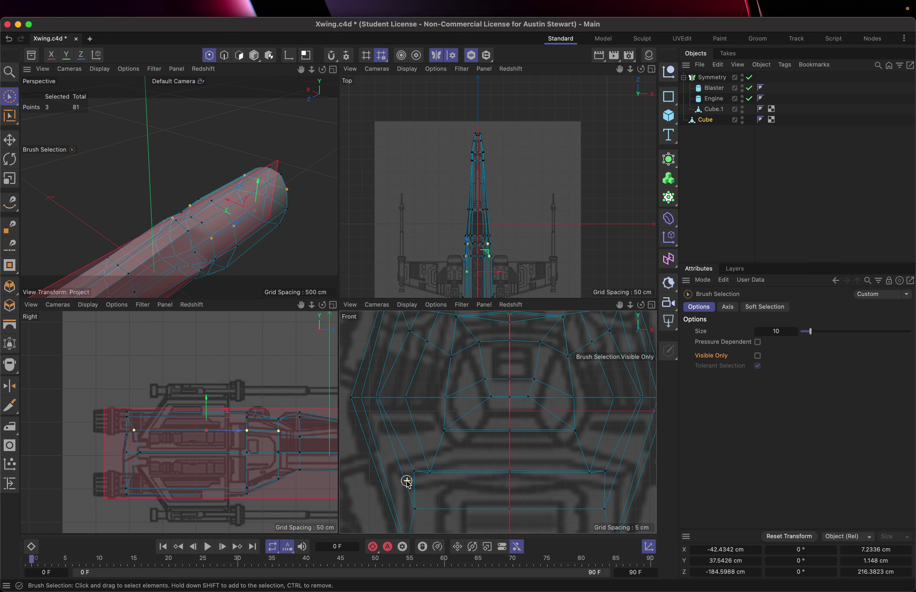
scroll(407, 482, up, 5)
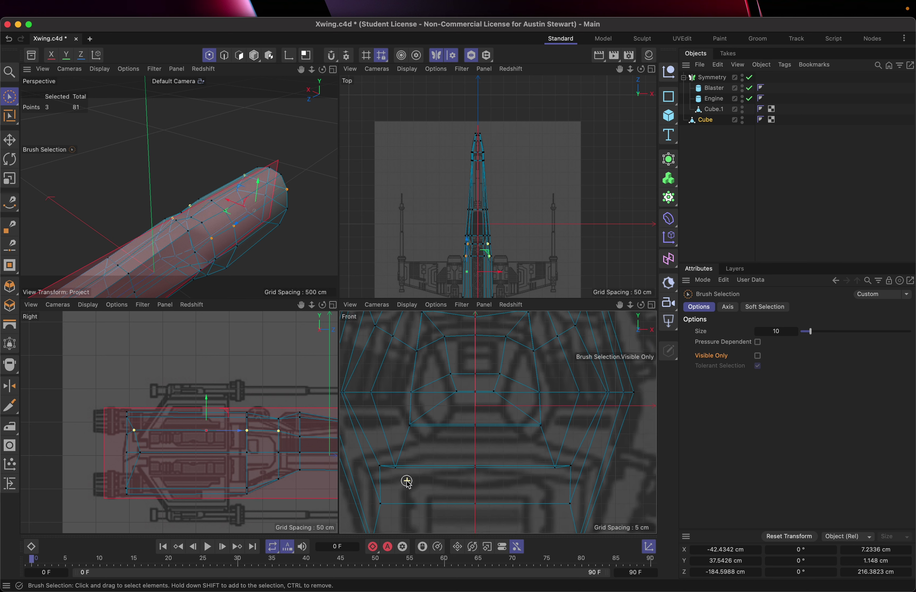
scroll(407, 482, up, 3)
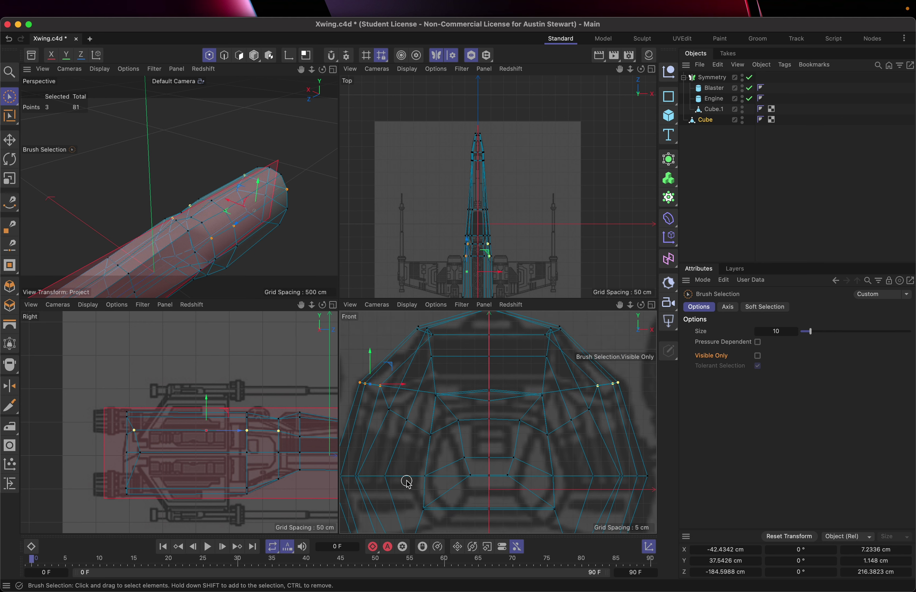
scroll(213, 211, up, 5)
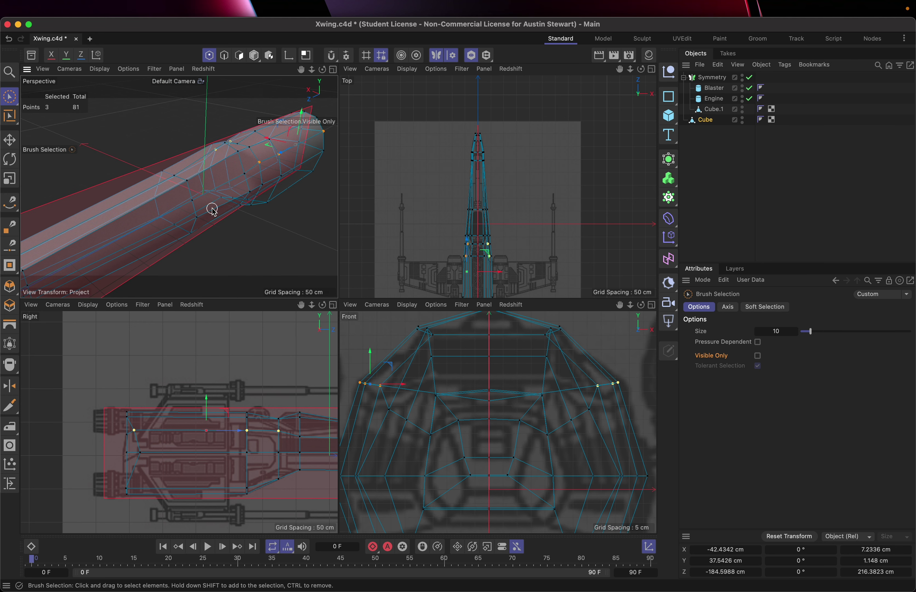
click(333, 69)
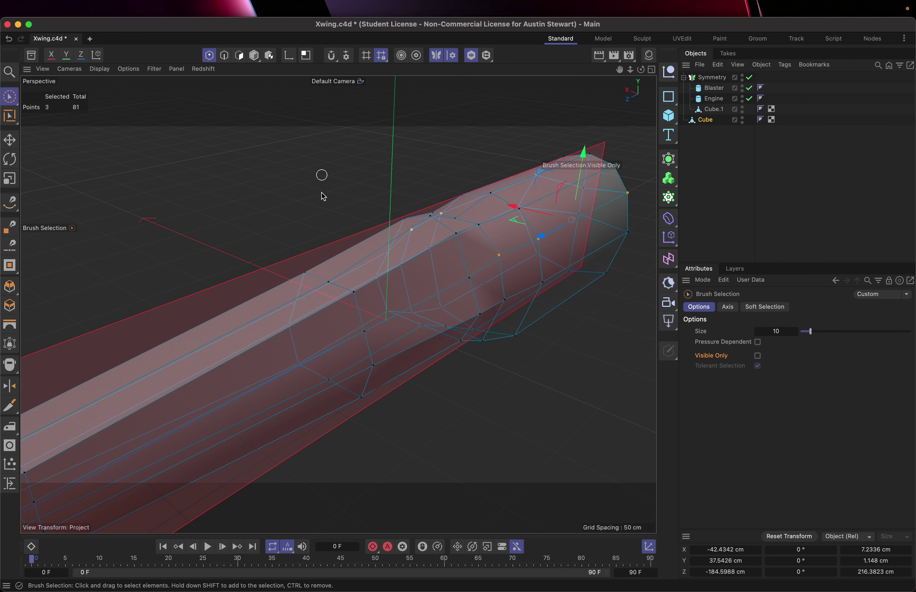
scroll(344, 297, down, 5)
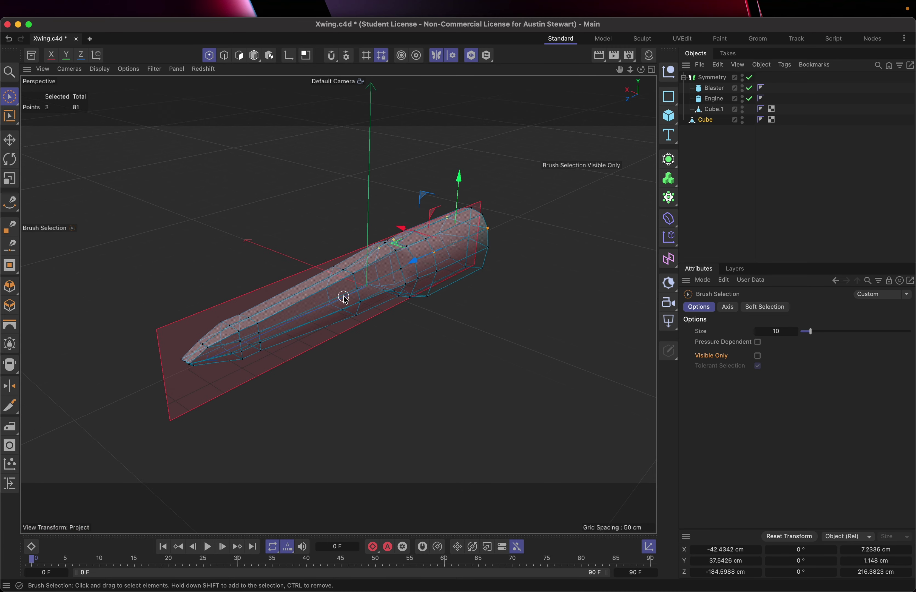
alt+drag(344, 297, 560, 351)
scroll(230, 302, up, 6)
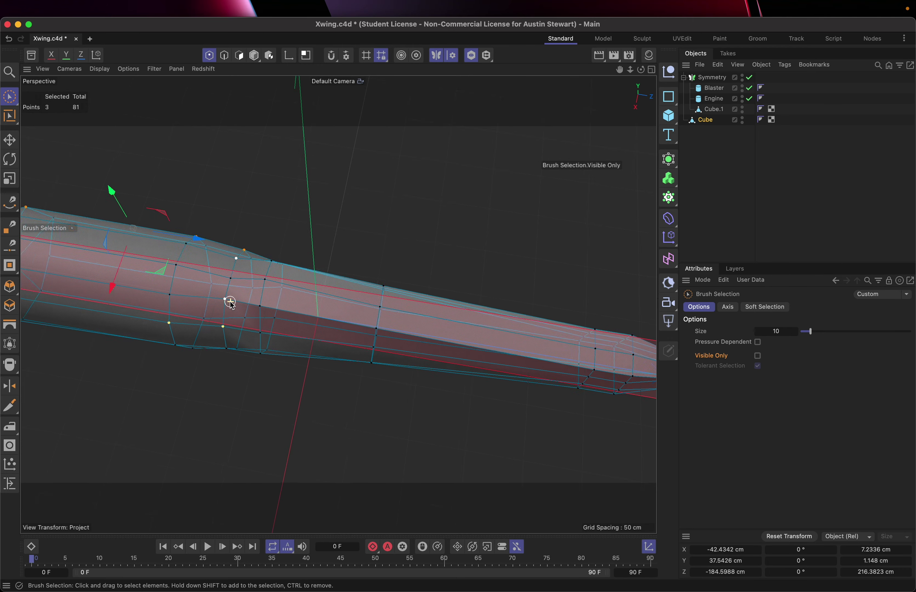
scroll(243, 349, up, 1)
alt+drag(244, 339, 198, 318)
scroll(177, 322, down, 5)
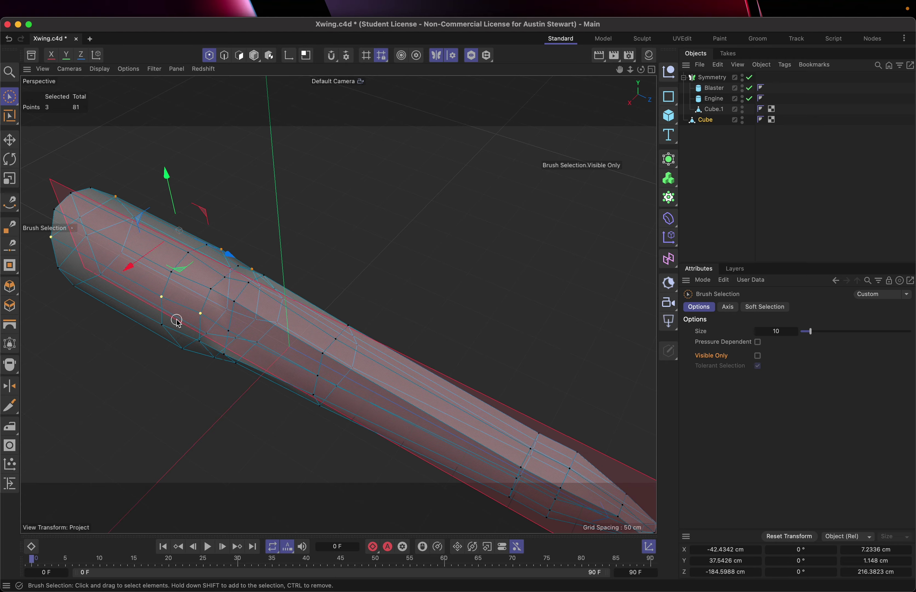
alt+drag(181, 393, 248, 335)
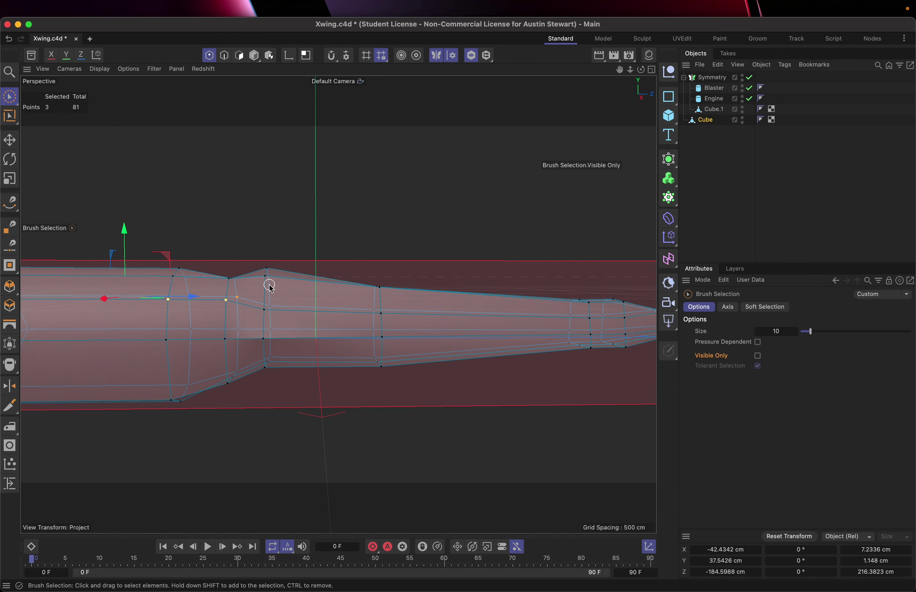
alt+drag(301, 323, 208, 349)
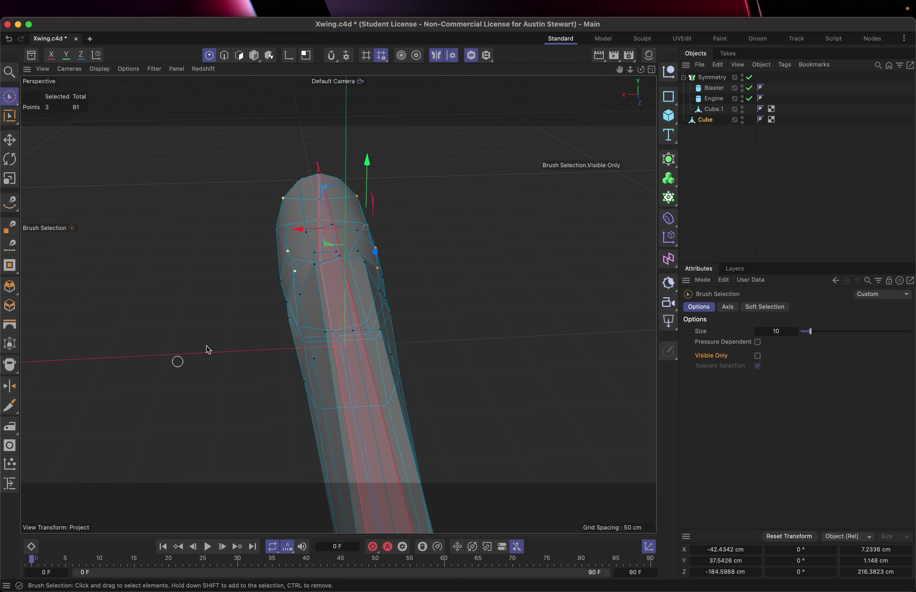
Compare the forward fuselage's side profile with the Right view blueprint and with the X-wing reference photo in Chrome.
click(652, 69)
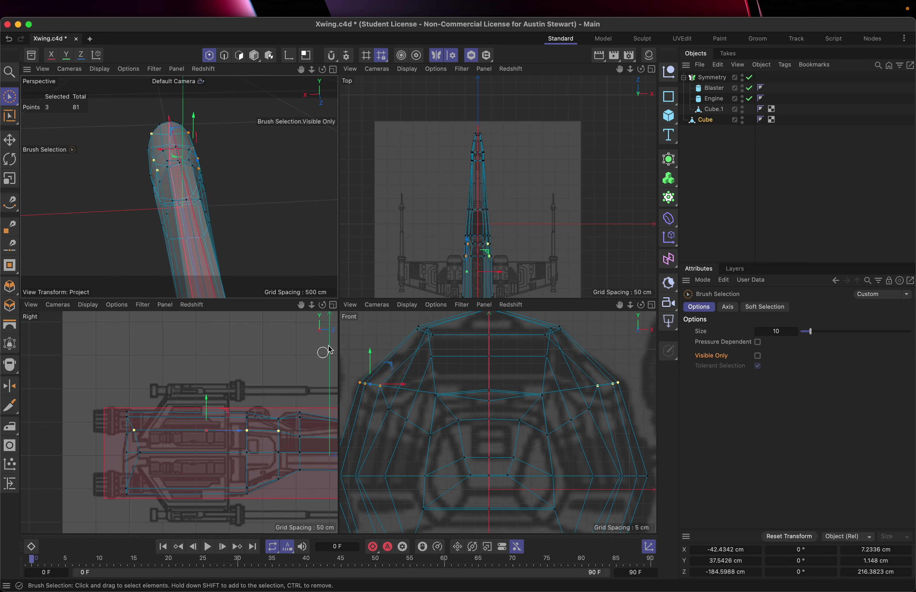
click(333, 304)
scroll(497, 329, right, 10)
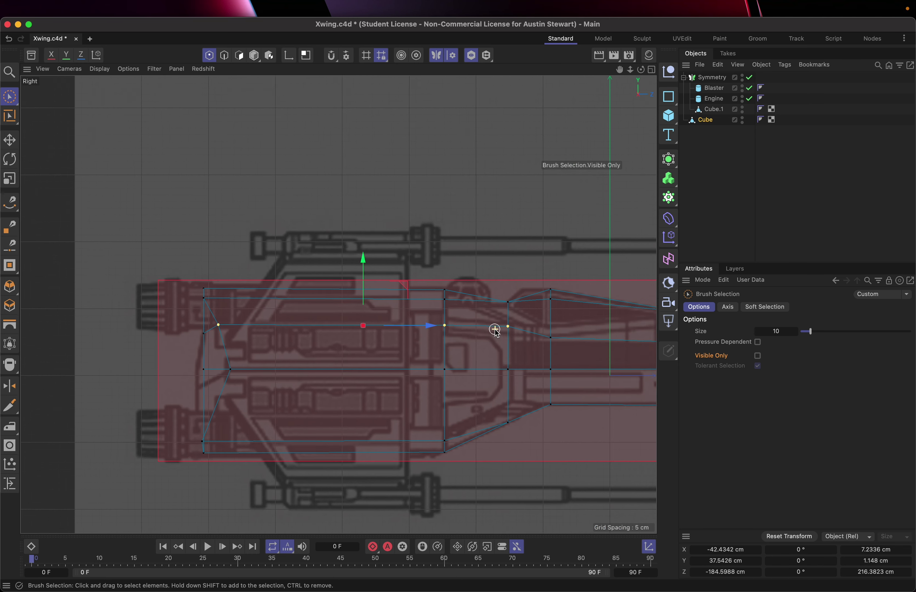
scroll(495, 330, right, 2)
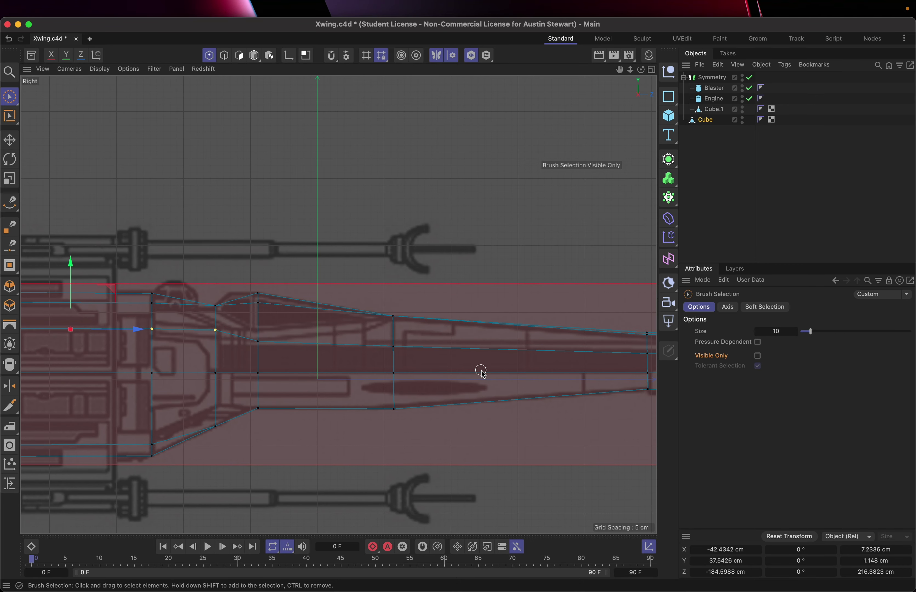
scroll(479, 370, right, 5)
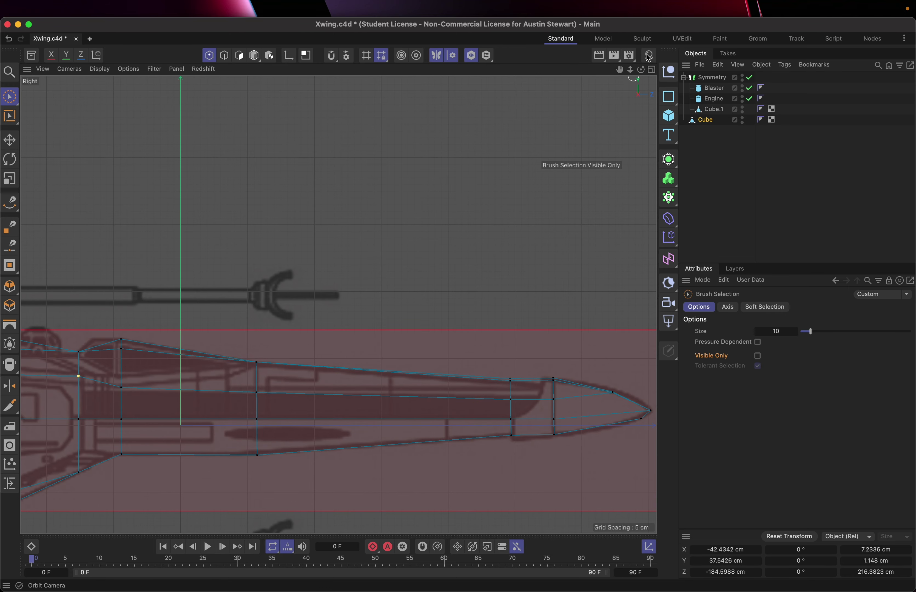
key(super+Tab)
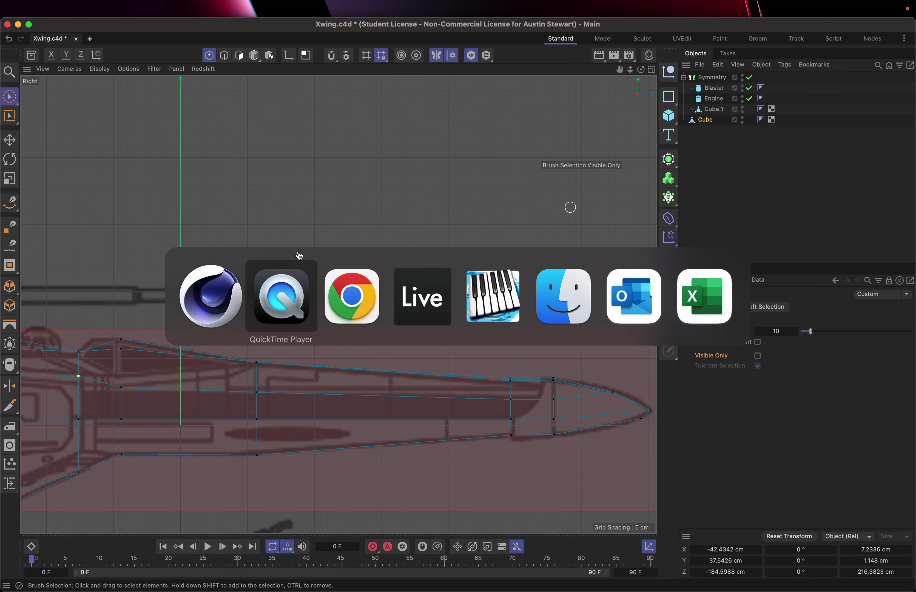
click(358, 300)
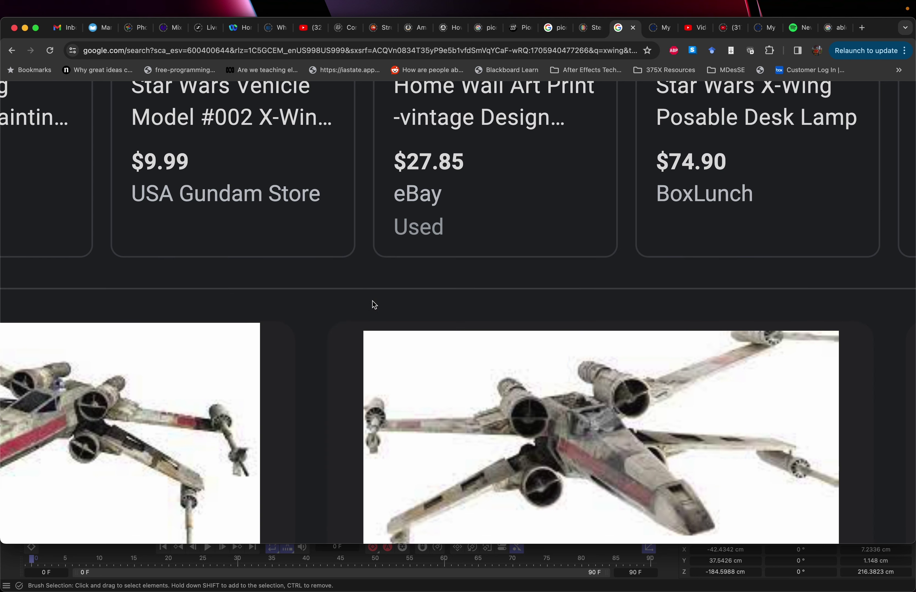
scroll(432, 397, down, 3)
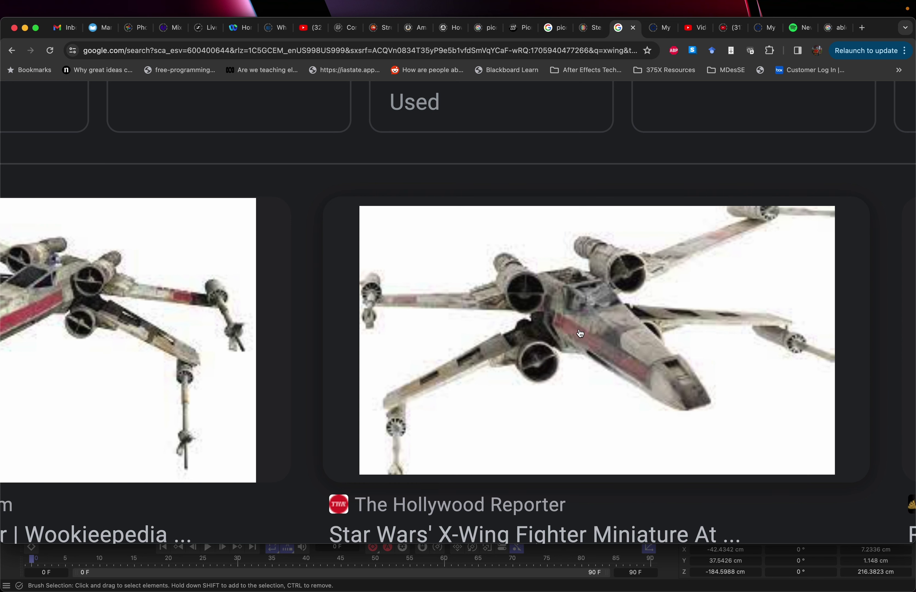
key(super+Tab)
click(286, 286)
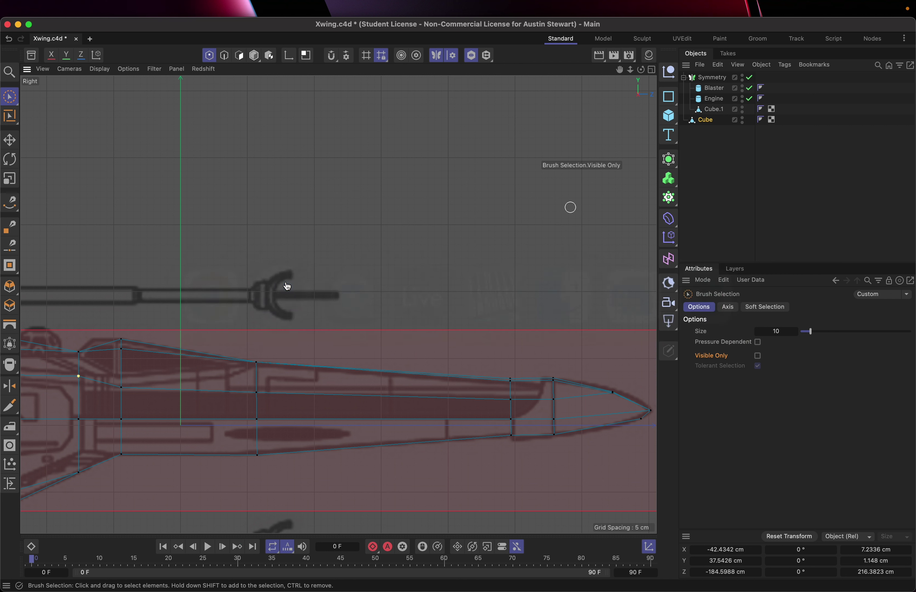
Try to raise the loop's two points at the middle fuselage section straight up to about Y 38.5 cm in the Right view.
click(256, 392)
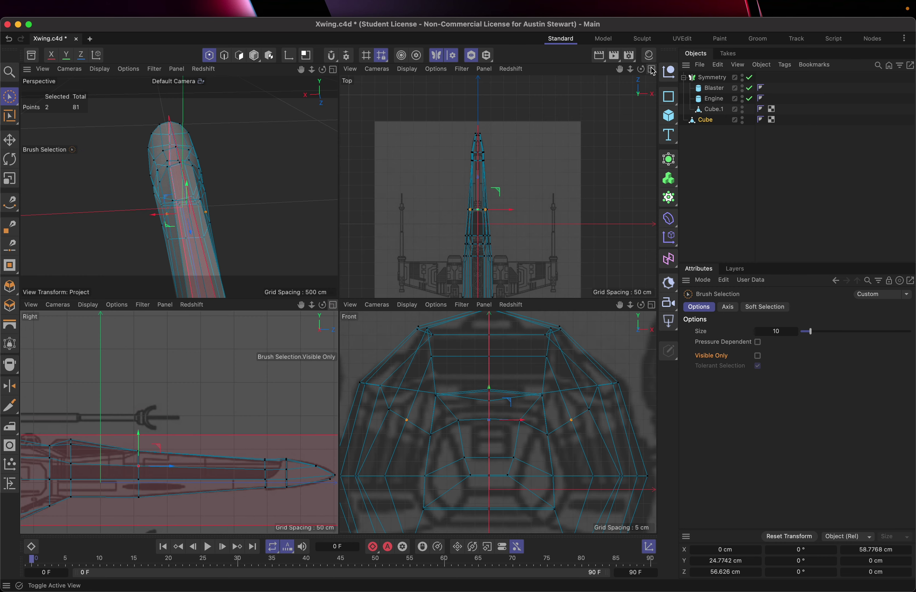
click(652, 70)
drag(139, 441, 137, 429)
key(Escape)
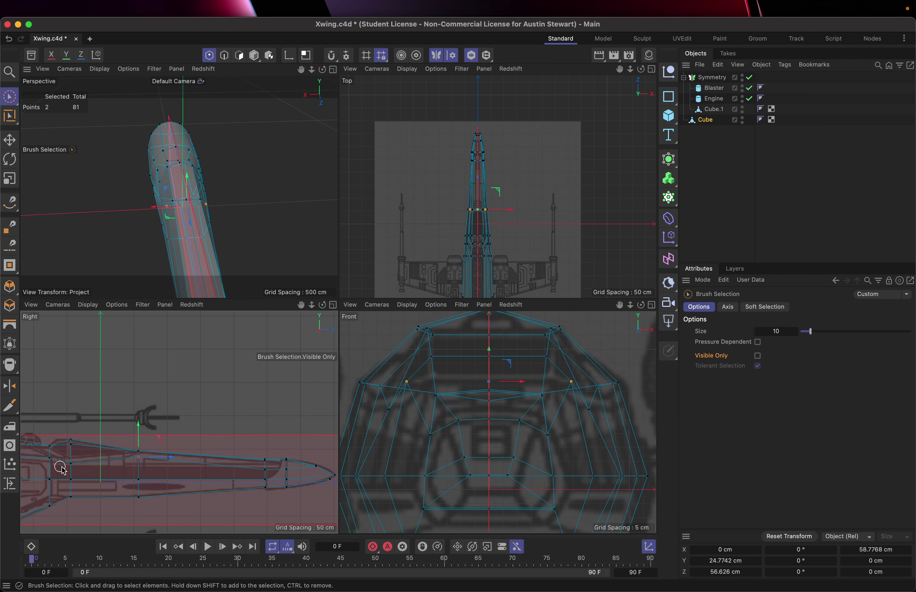
click(70, 465)
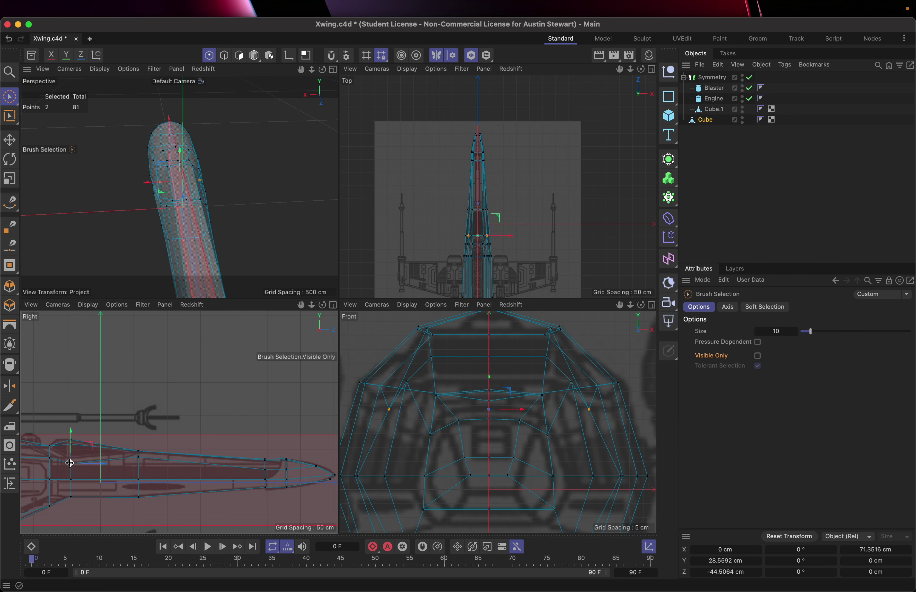
scroll(84, 473, up, 4)
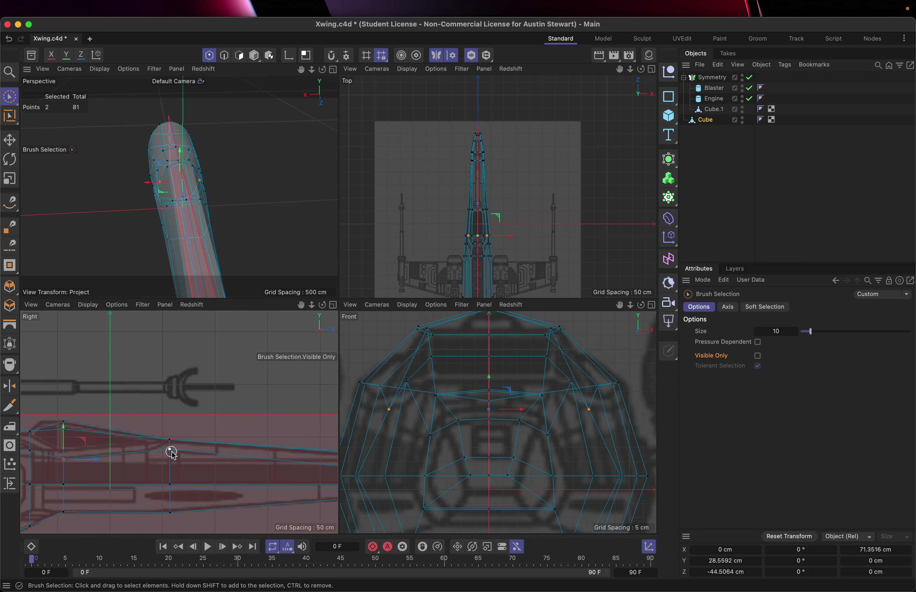
click(171, 451)
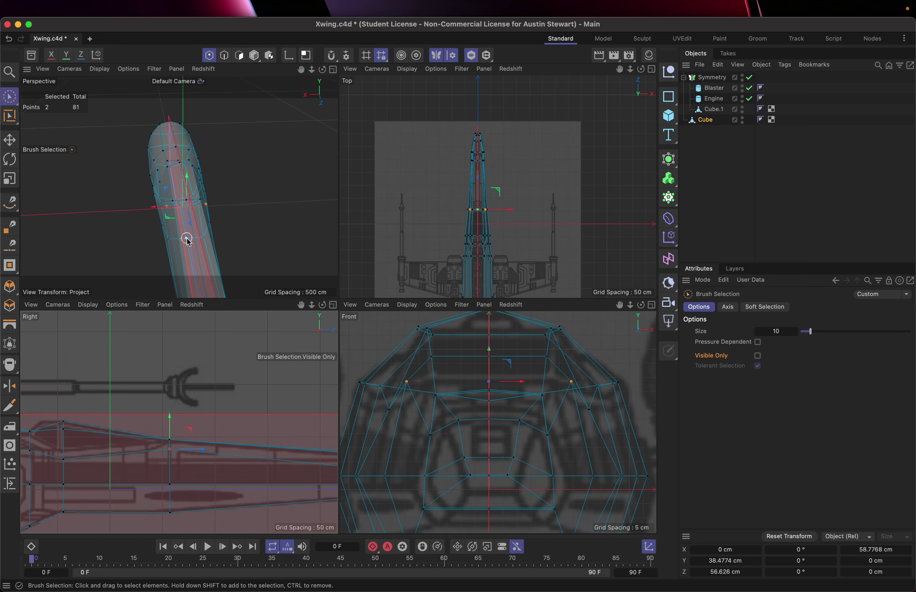
Check the raised middle points in the Perspective view and undo the selection changes and the upward move.
click(333, 70)
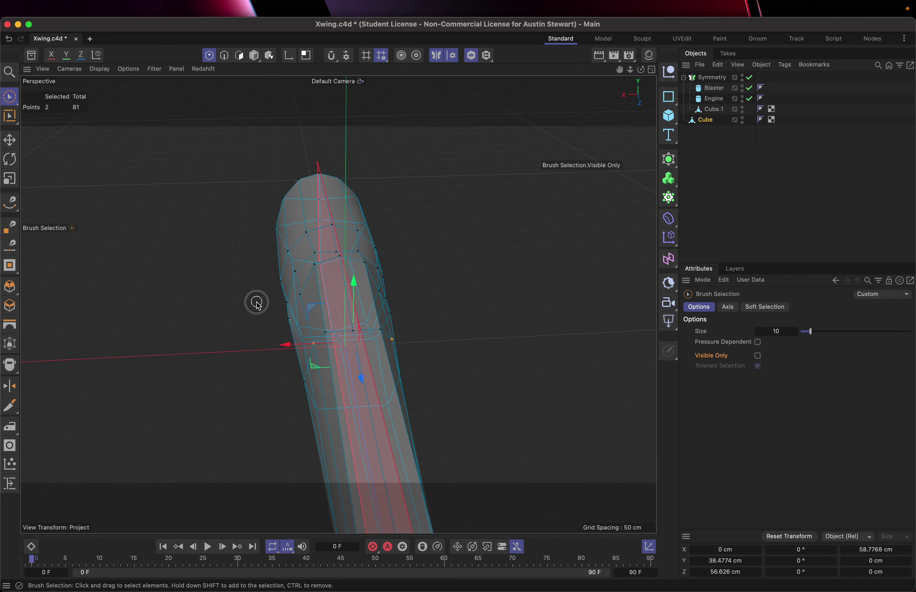
alt+drag(257, 304, 259, 255)
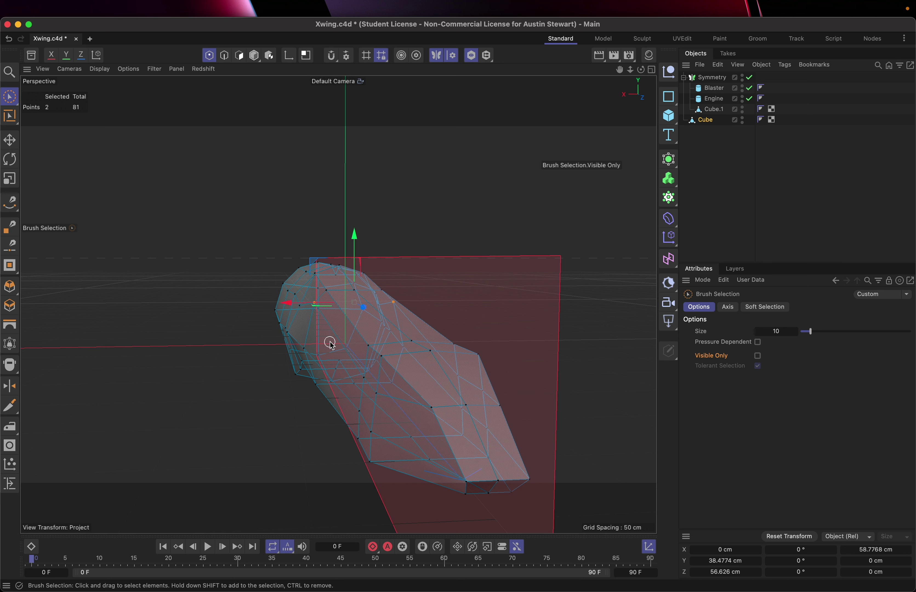
key(super+z)
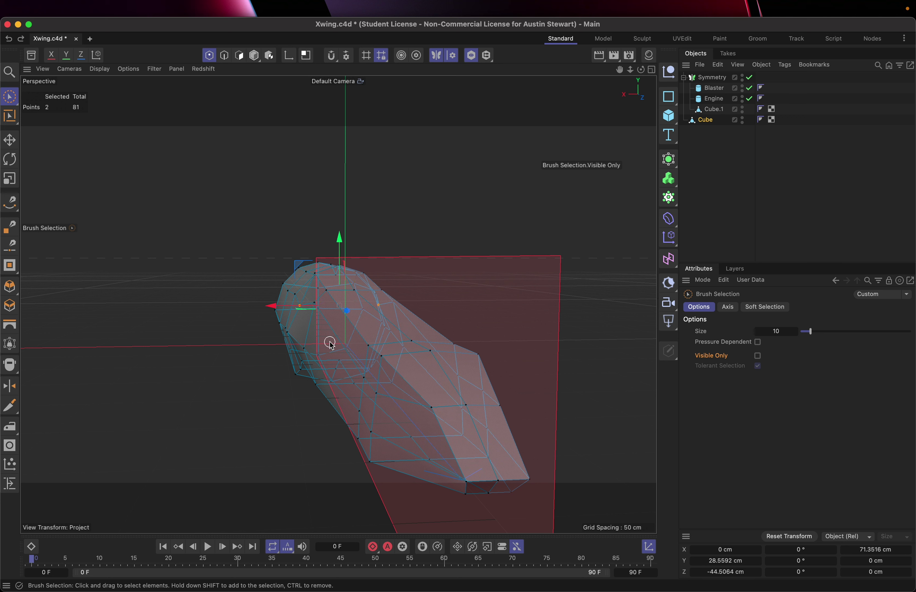
key(super+z)
key(super+z)
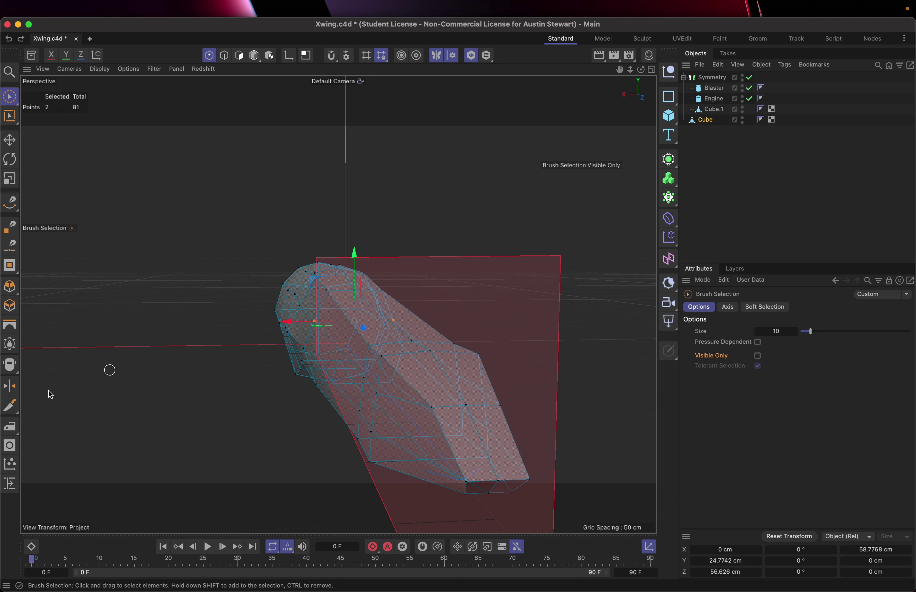
Slide the middle section's loop points up along their edges with the Slide tool to about 62.5 % offset in the Right view.
click(9, 483)
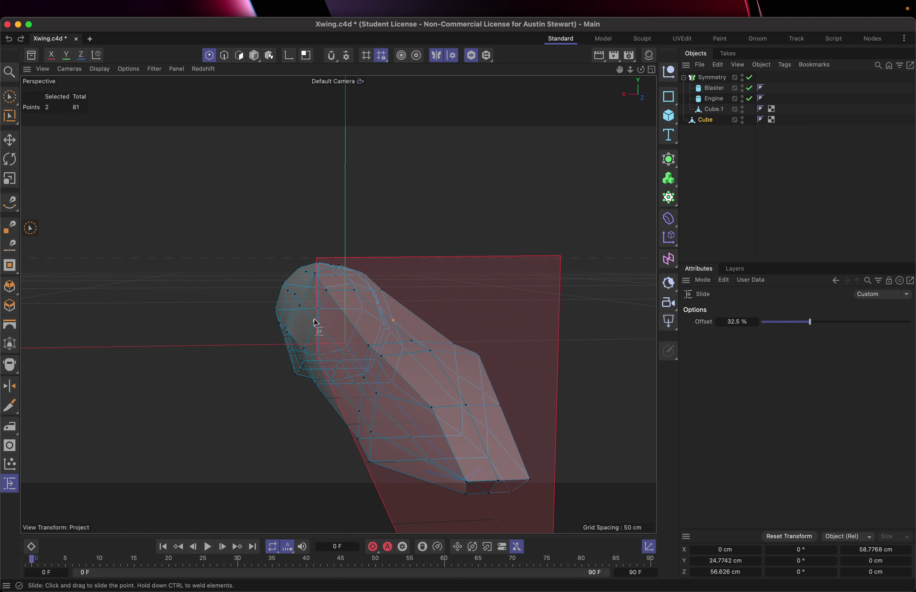
drag(315, 325, 320, 317)
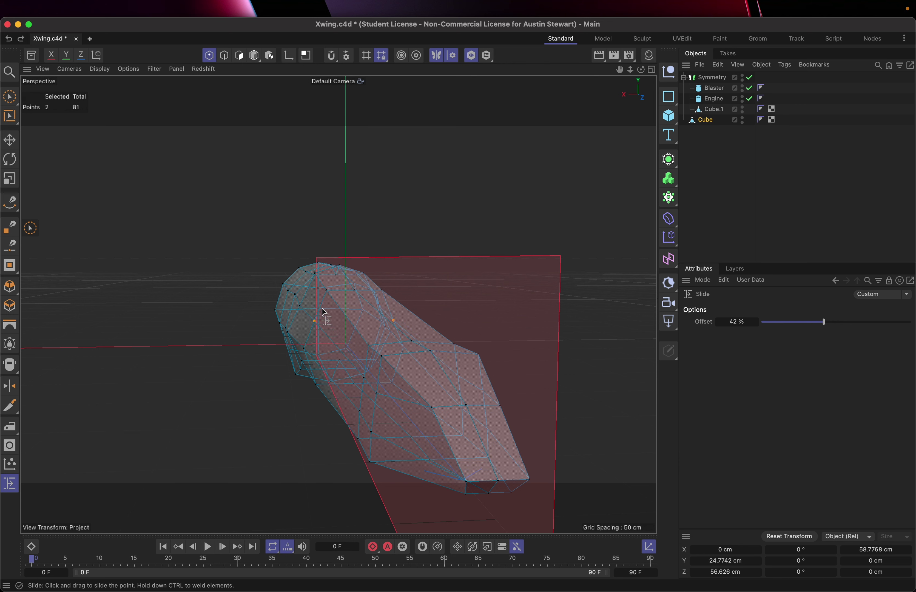
click(651, 70)
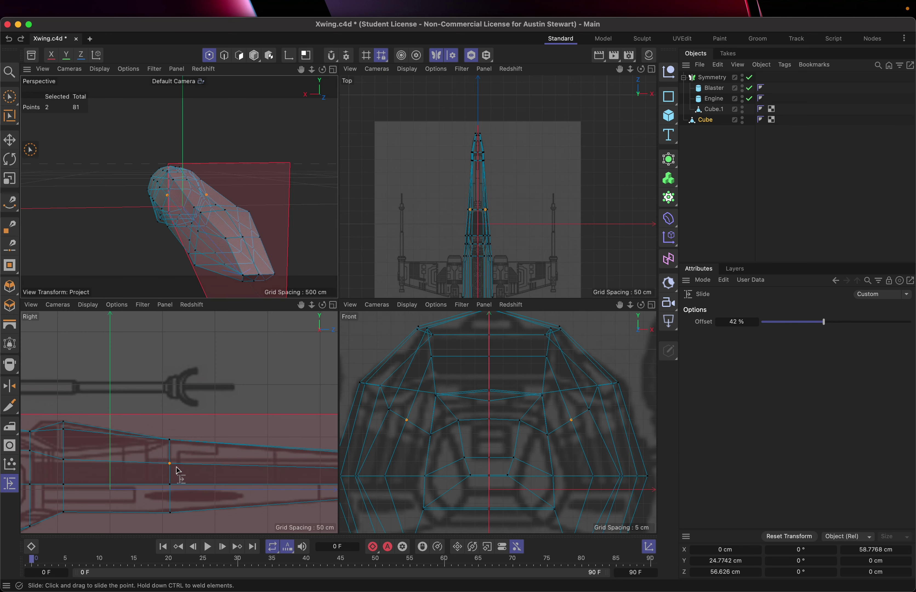
click(333, 305)
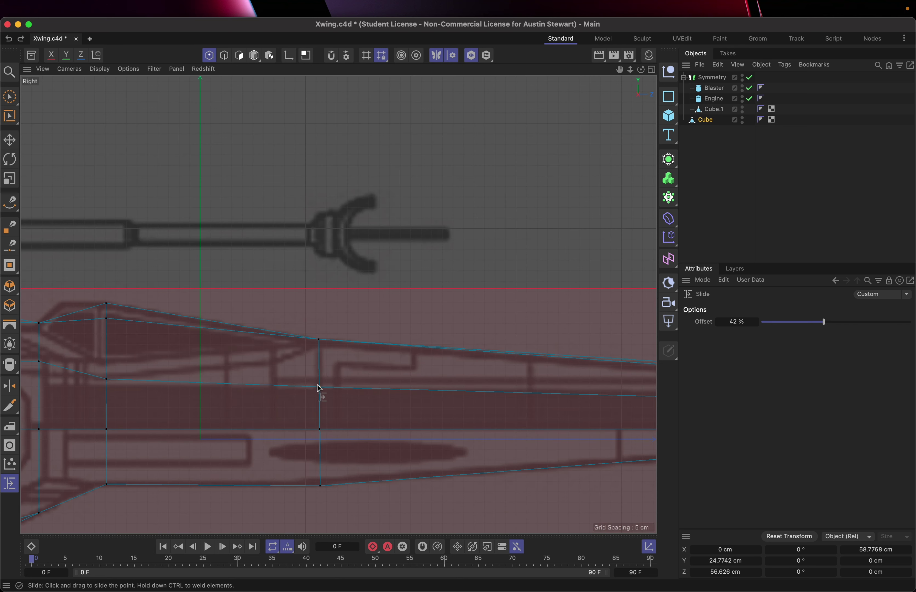
drag(320, 389, 322, 359)
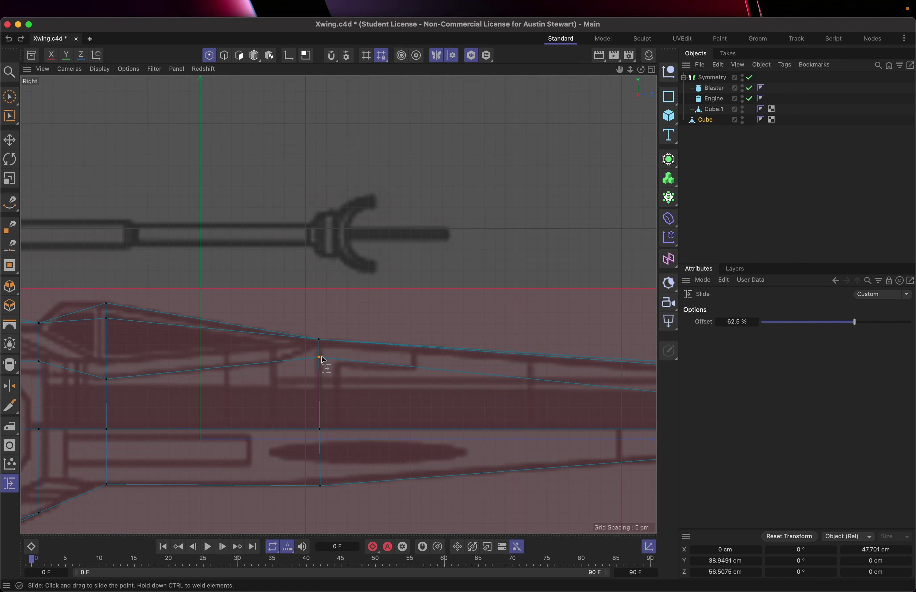
Slide the lengthwise loop's points at the two sections just behind the nose cone up along their edges in the Right view.
scroll(490, 407, right, 10)
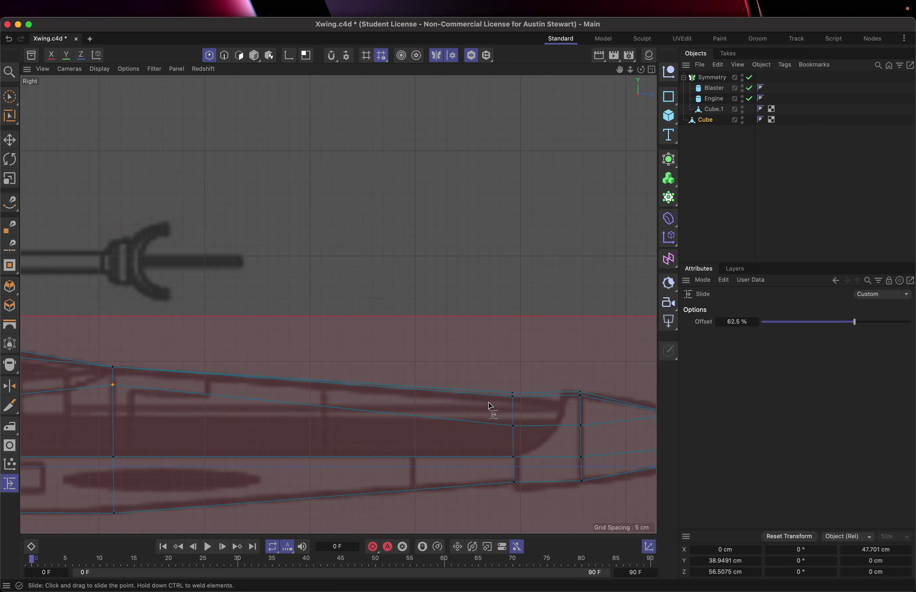
scroll(489, 406, right, 5)
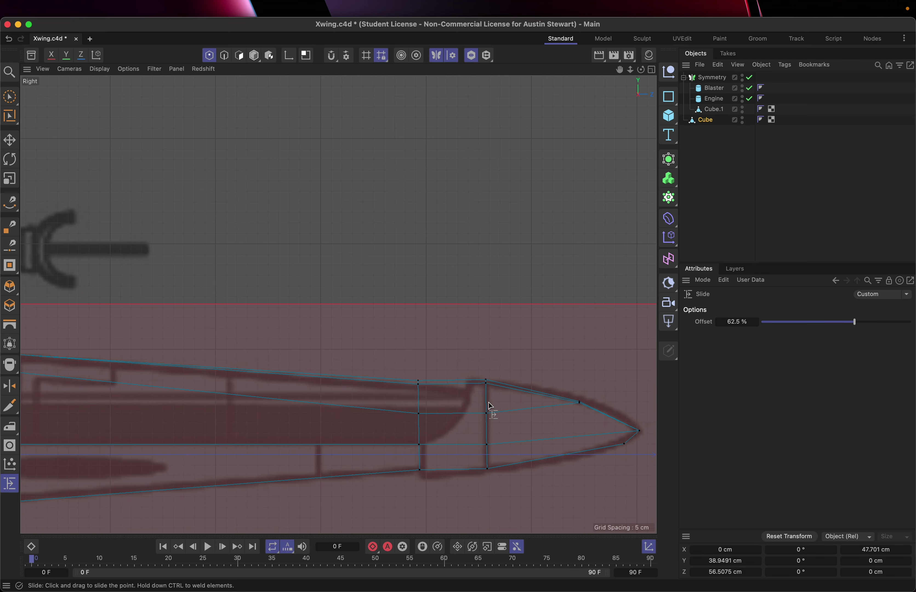
scroll(490, 406, left, 5)
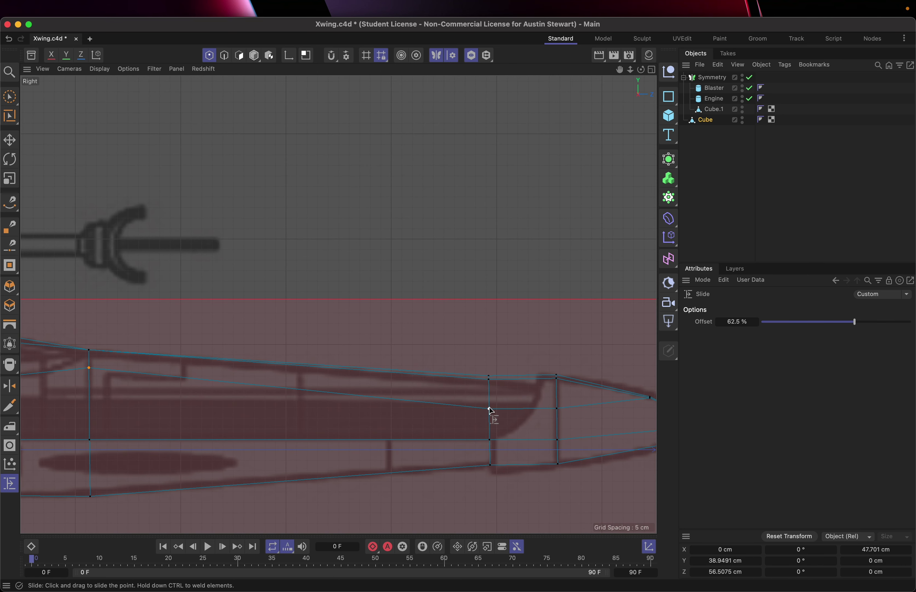
click(491, 411)
drag(489, 414, 490, 397)
drag(557, 411, 558, 400)
click(489, 398)
click(489, 399)
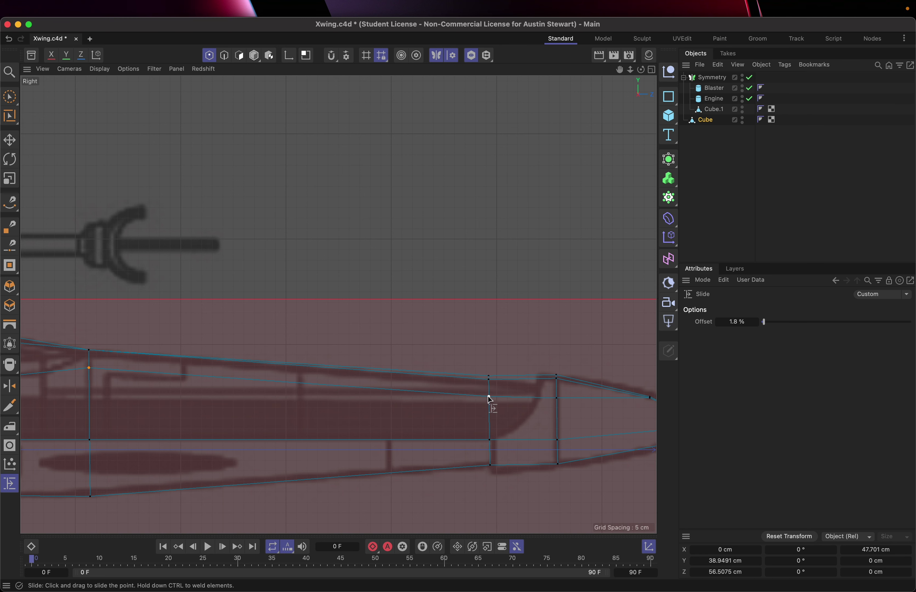
Examine the adjusted front fuselage's cross-section in the Perspective view and its width against the Top view blueprint.
click(652, 70)
scroll(161, 228, up, 3)
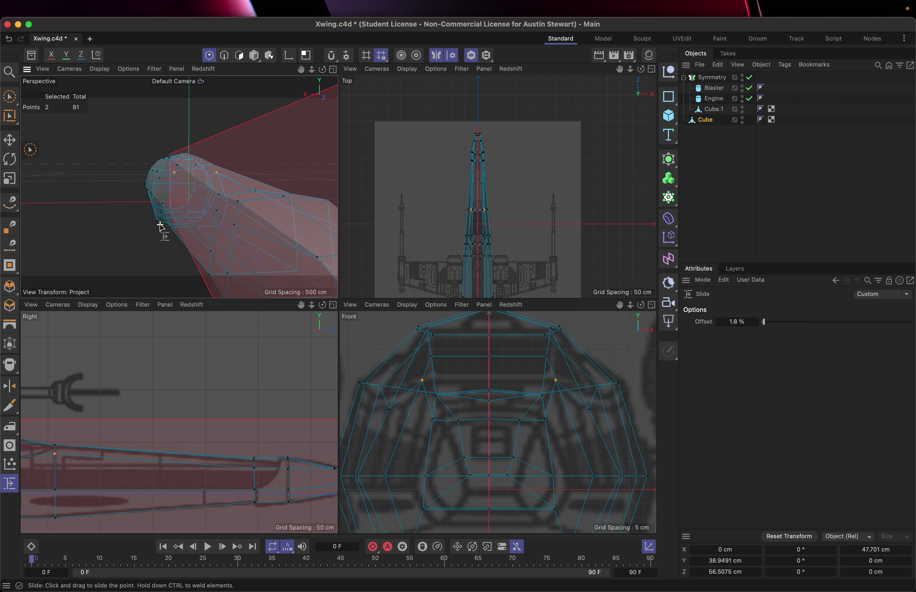
alt+drag(161, 228, 160, 241)
scroll(161, 228, down, 4)
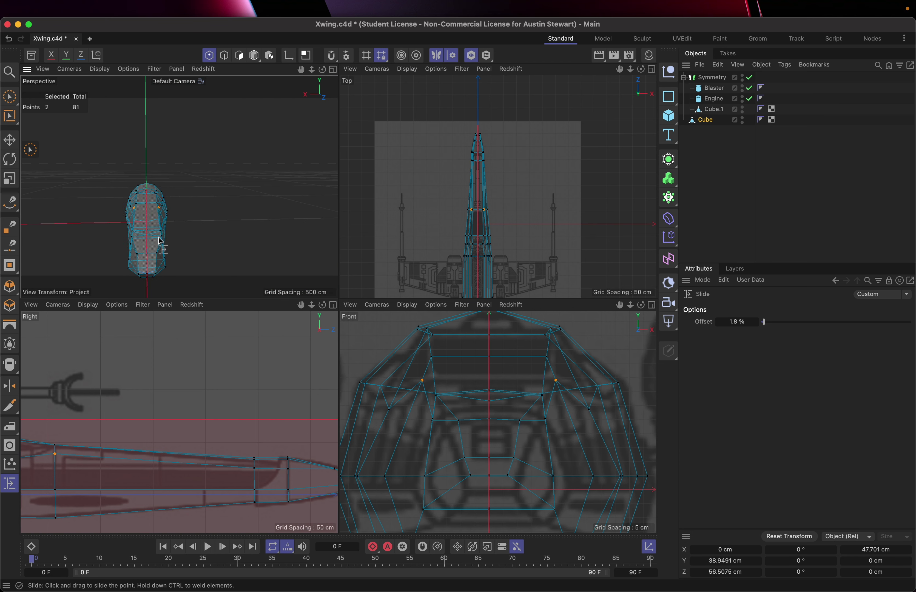
scroll(160, 239, up, 3)
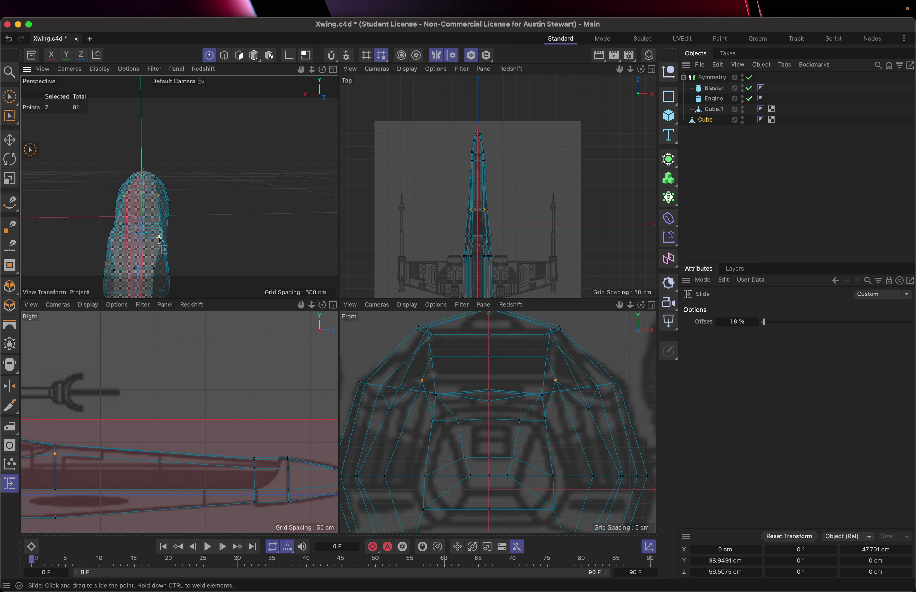
alt+drag(88, 236, 152, 211)
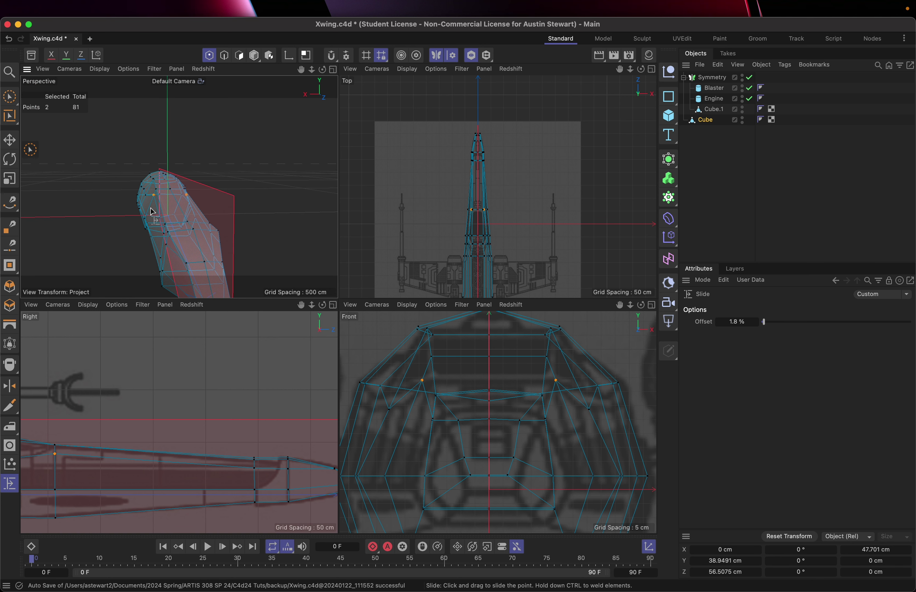
scroll(491, 160, up, 10)
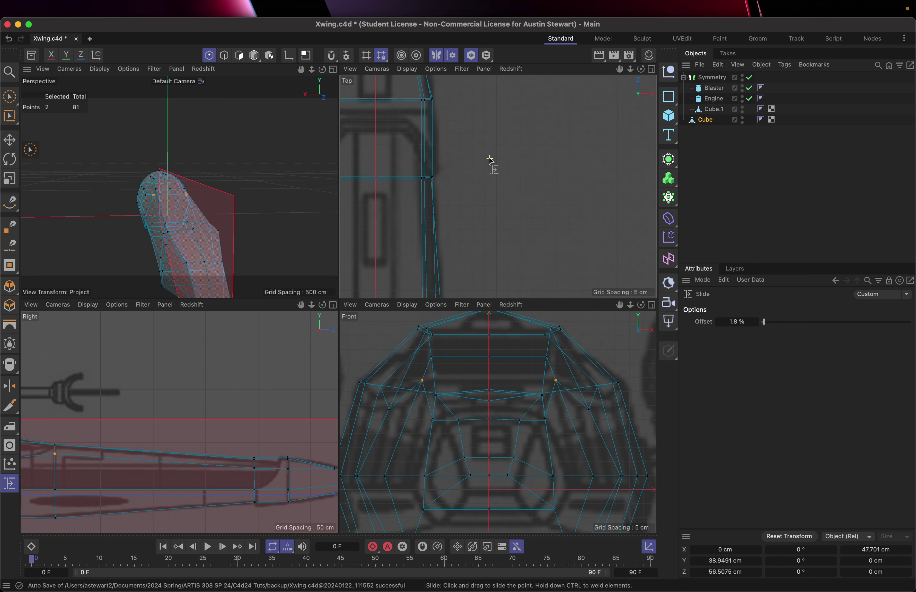
scroll(491, 160, up, 1)
scroll(490, 161, down, 4)
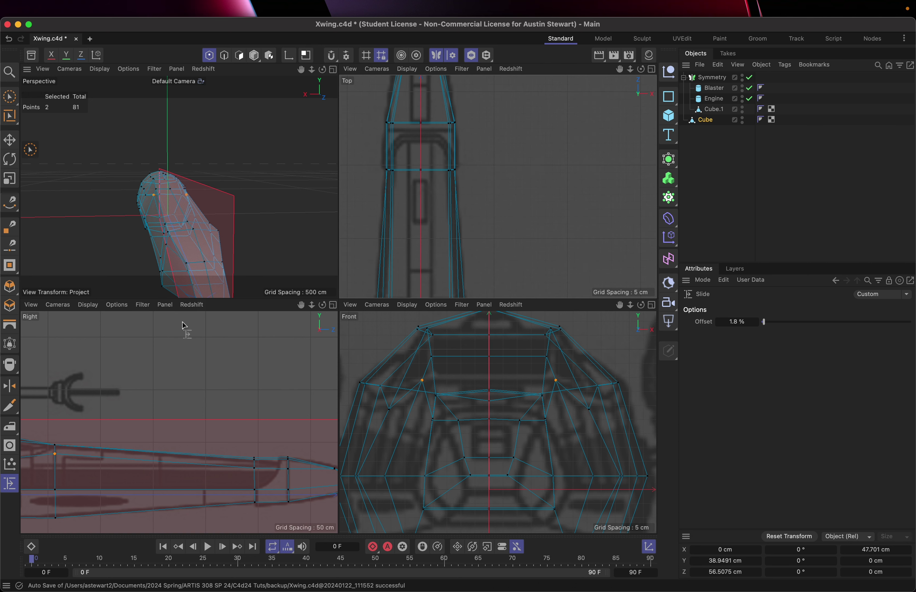
Examine the nose profile in the Right view and the fuselage's upper contour around the cockpit in the Perspective view.
scroll(288, 477, down, 5)
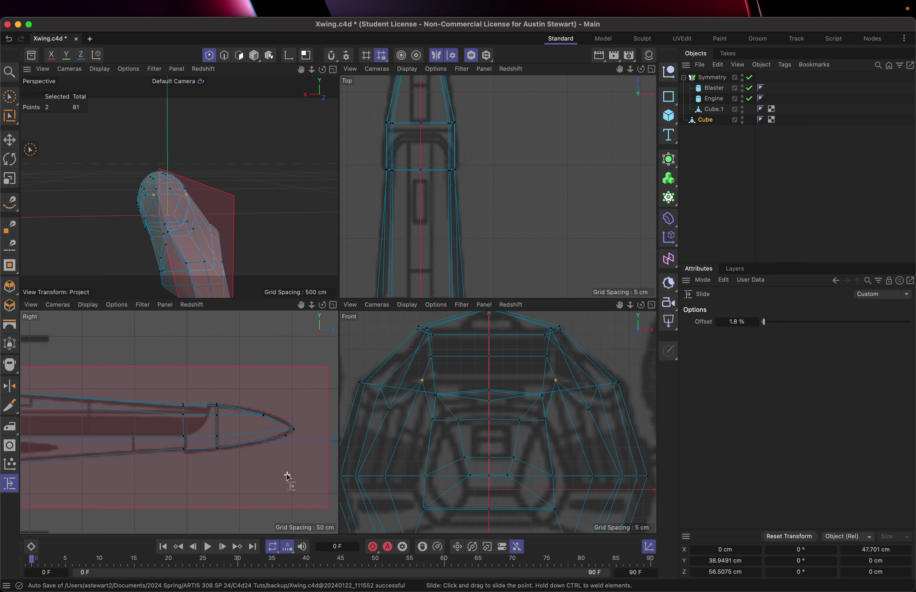
scroll(289, 477, left, 5)
scroll(288, 477, down, 2)
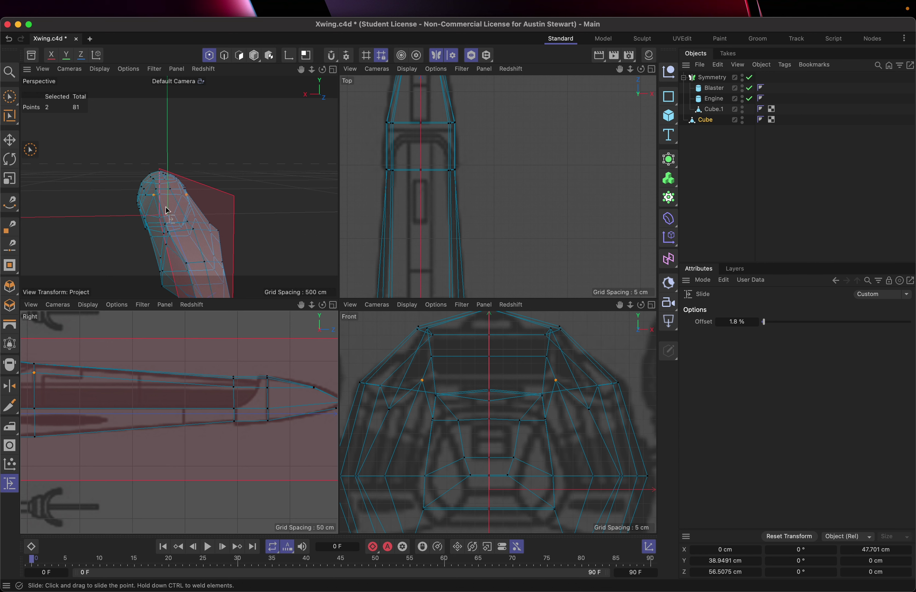
alt+drag(167, 210, 276, 231)
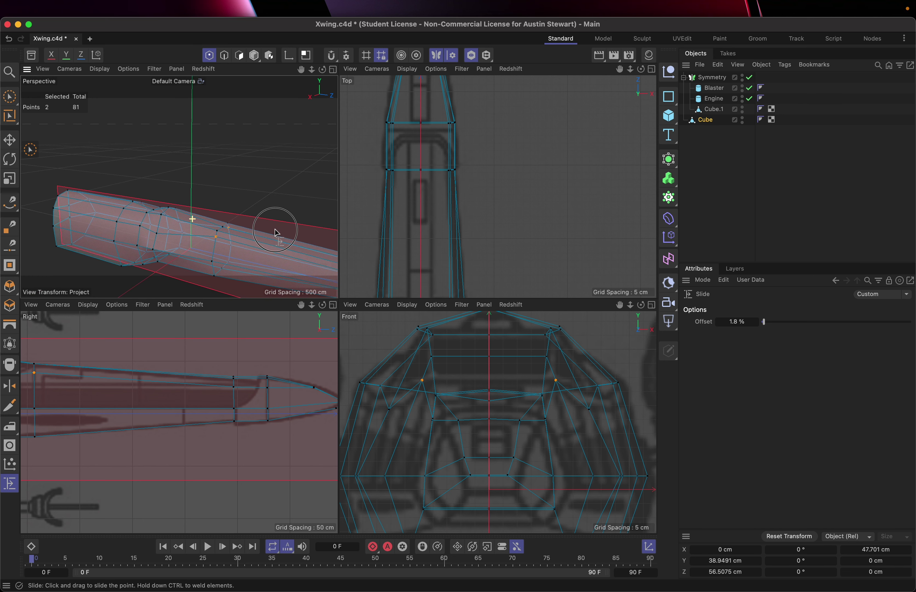
scroll(187, 229, up, 3)
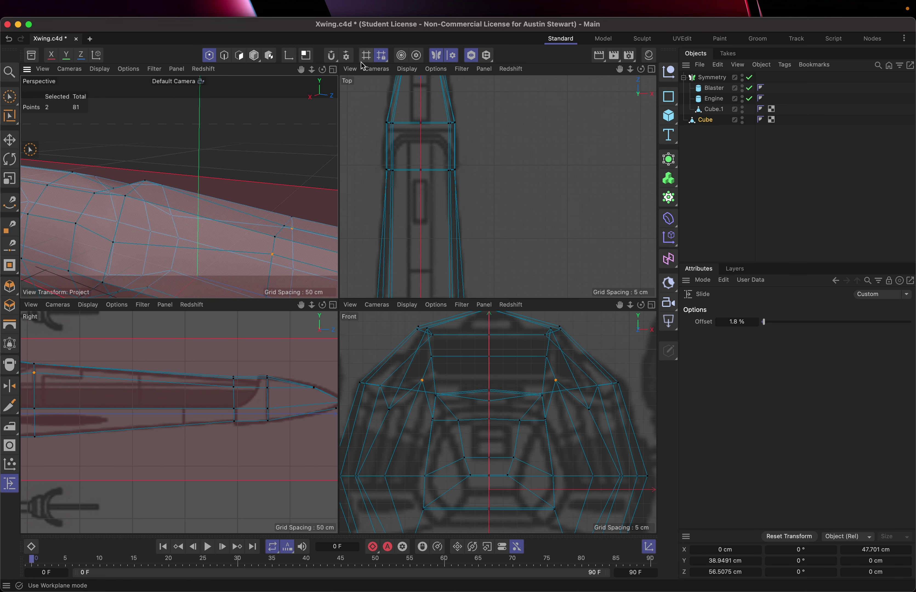
click(334, 70)
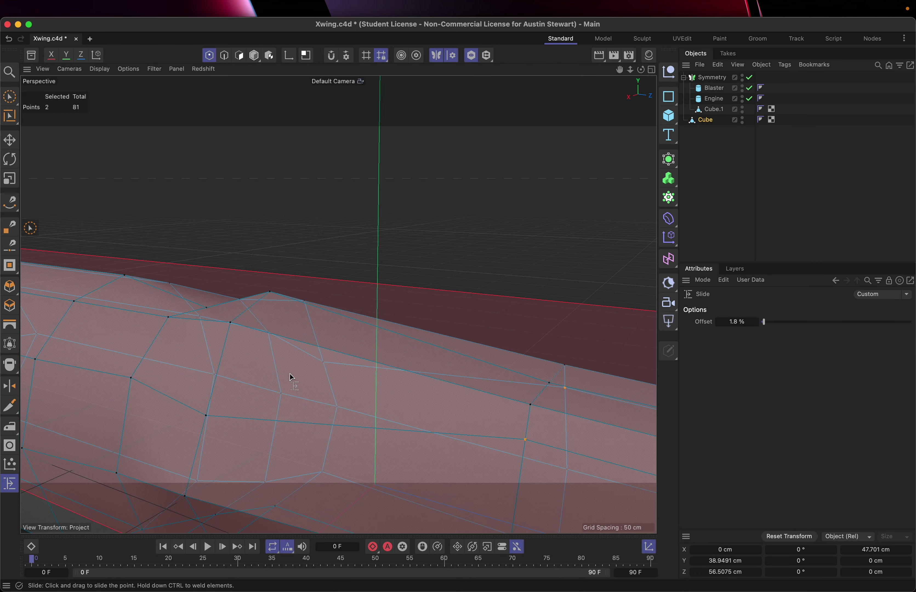
alt+drag(291, 379, 307, 395)
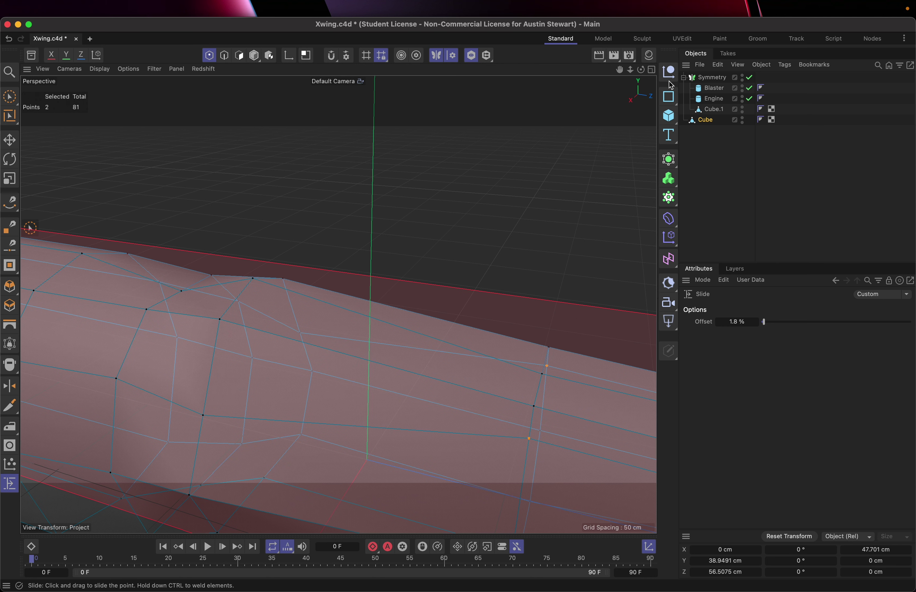
click(652, 69)
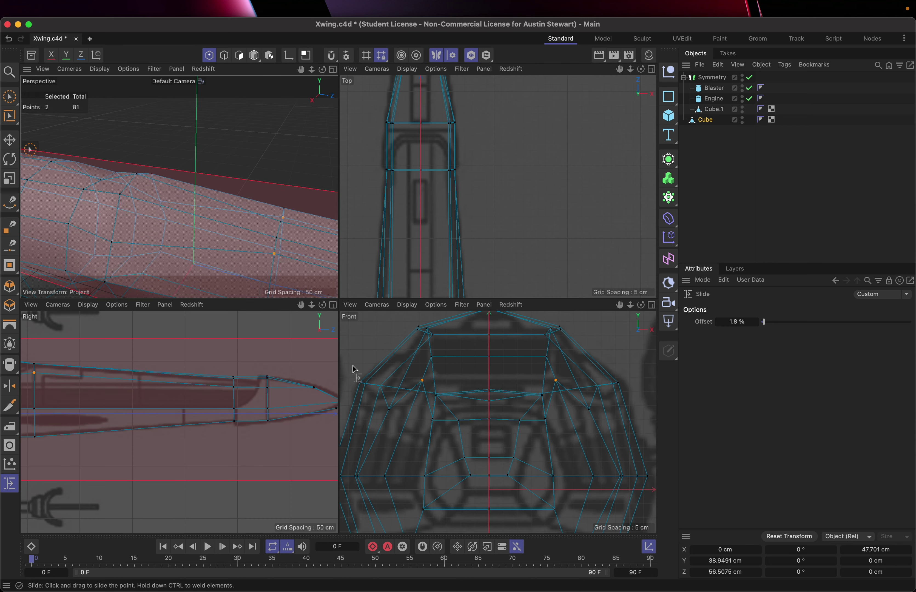
Raise the two points just below the cockpit hump's peak about 7.3 cm to Y 64.7 cm in the Right view and save the project.
scroll(167, 390, up, 10)
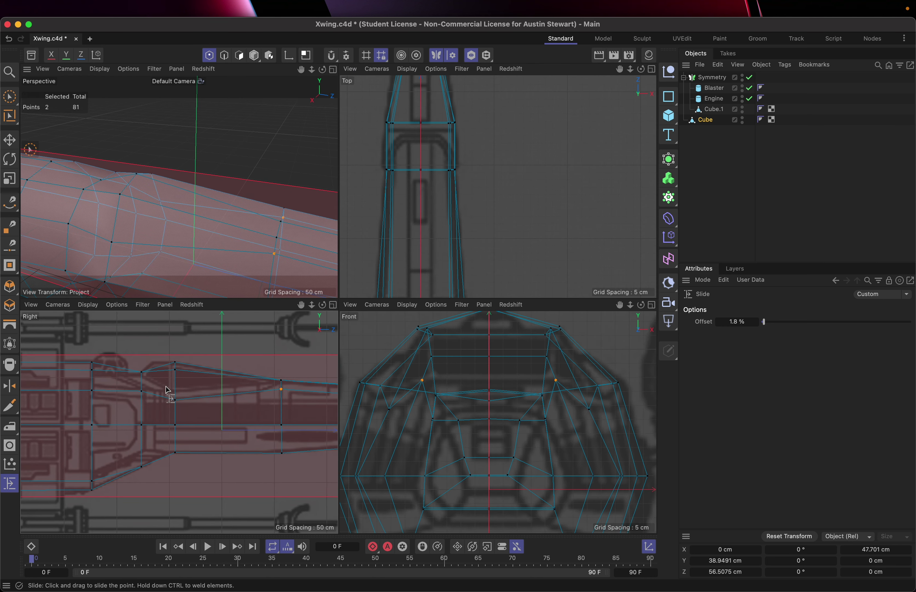
key(9)
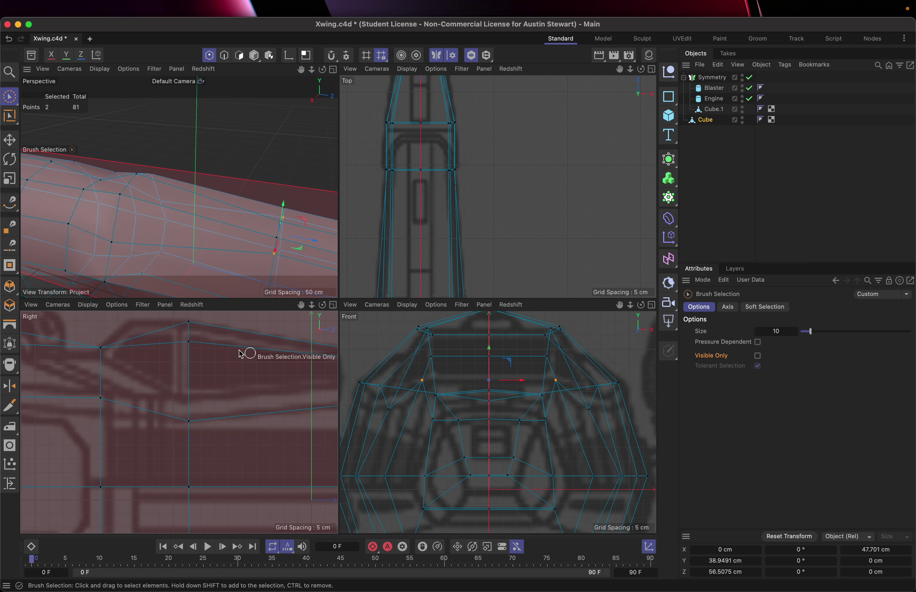
click(187, 345)
alt+middle_drag(188, 346, 196, 368)
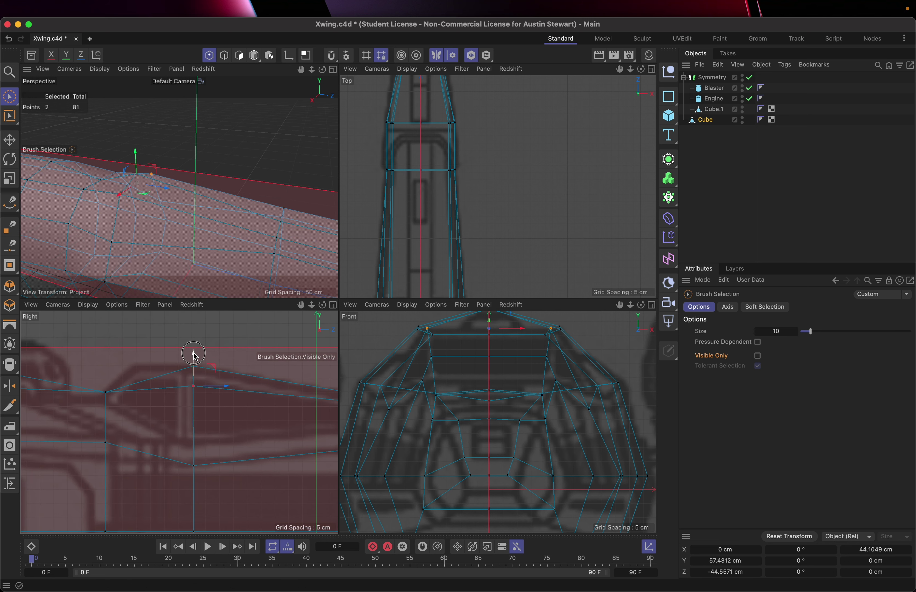
drag(194, 356, 199, 336)
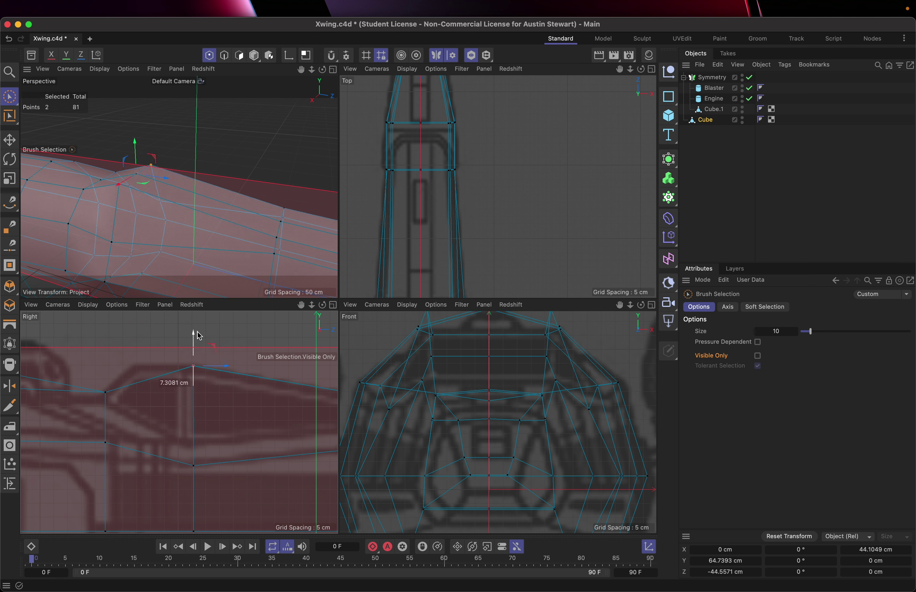
key(Escape)
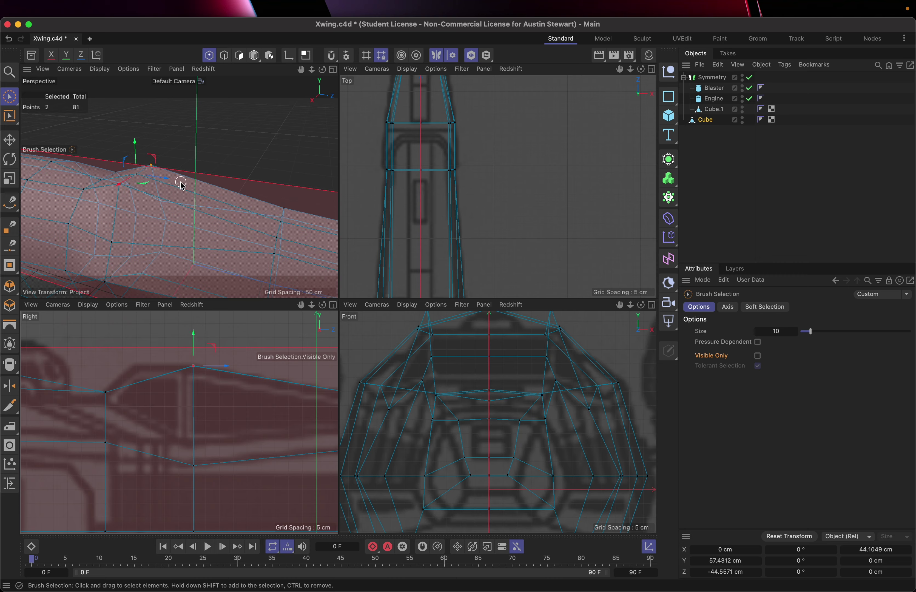
key(super+shift+z)
mouse_move(188, 191)
alt+mouse_down()
mouse_move(145, 212)
mouse_move(74, 206)
mouse_move(187, 189)
mouse_move(33, 180)
mouse_move(88, 178)
mouse_move(235, 234)
mouse_move(322, 236)
mouse_move(313, 221)
mouse_move(205, 231)
mouse_move(256, 241)
mouse_move(217, 248)
mouse_move(201, 240)
mouse_move(251, 222)
mouse_move(187, 189)
mouse_move(193, 186)
alt+mouse_up()
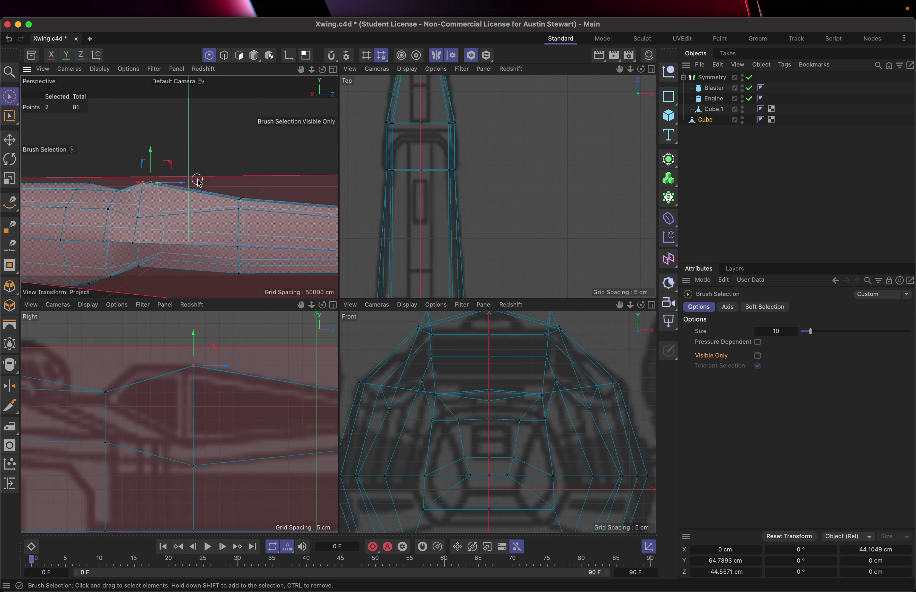
key(super+s)
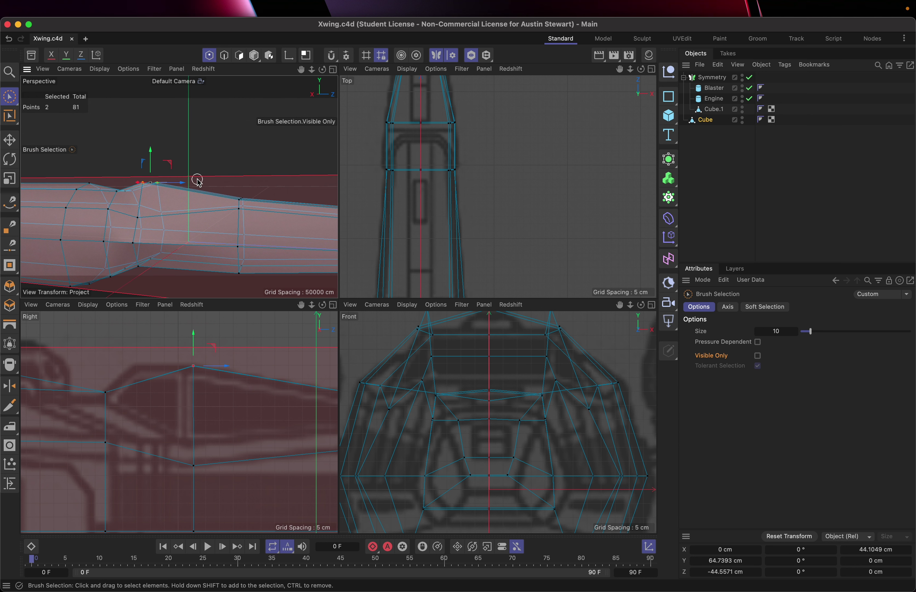